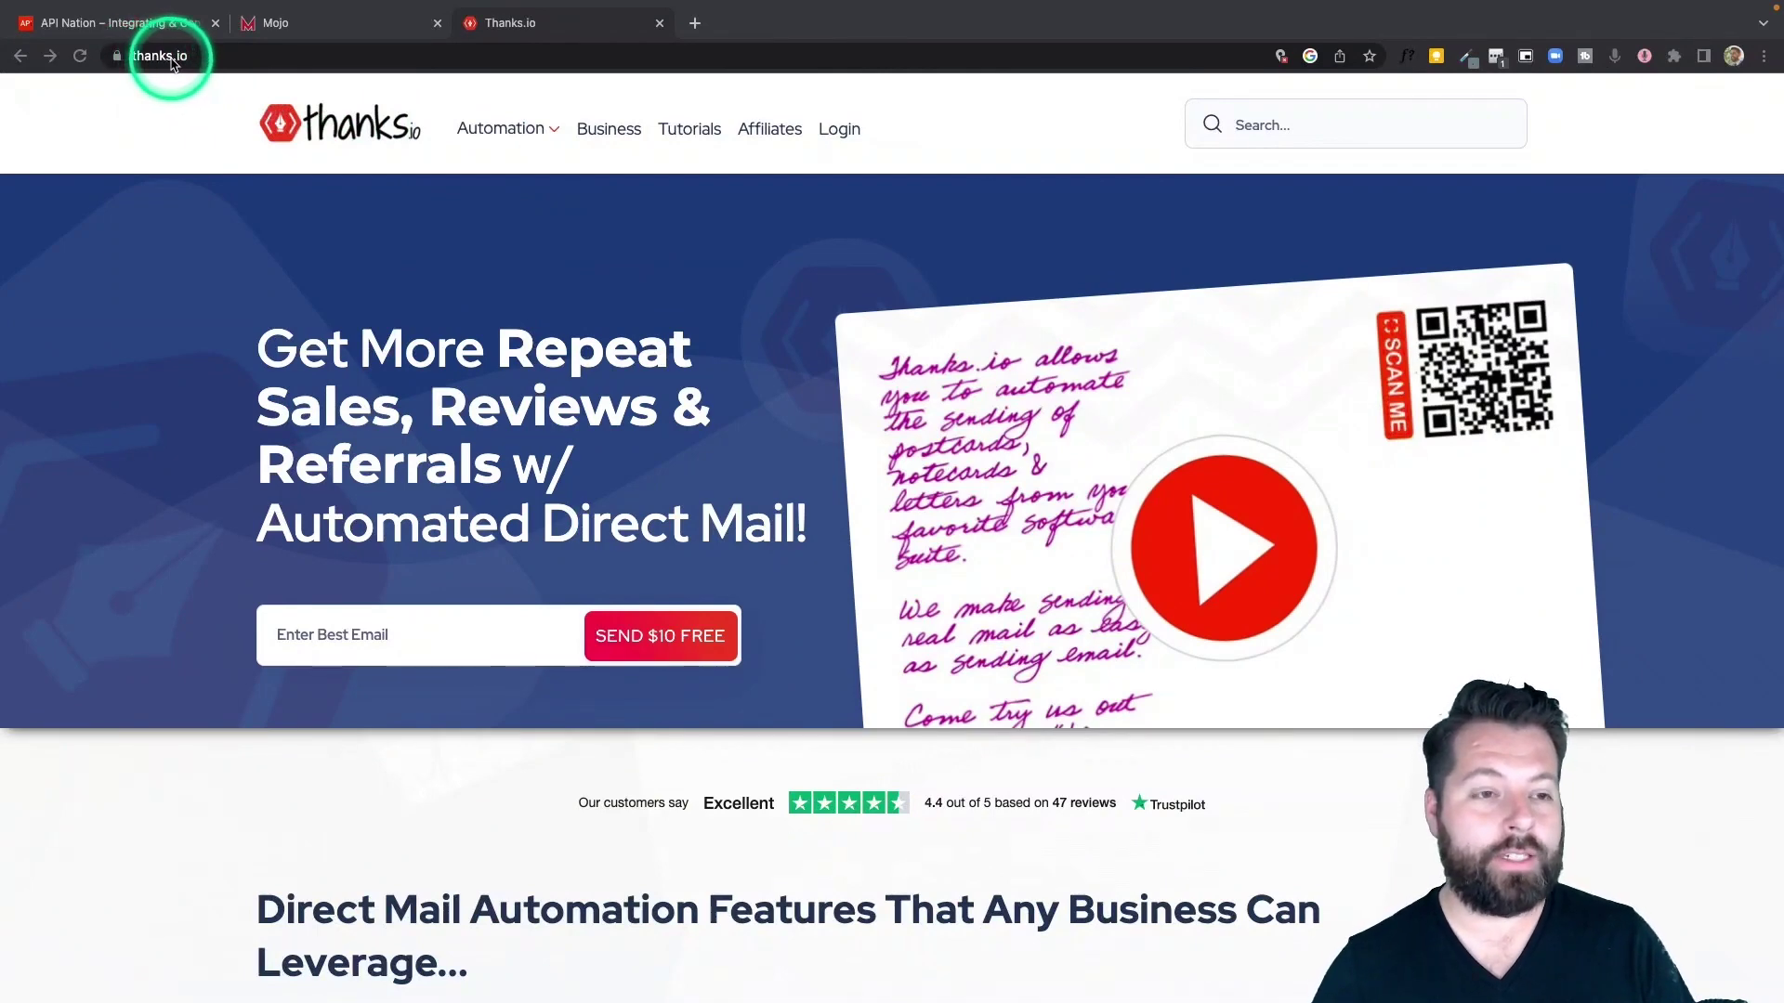
# Scroll the thanks.io homepage past the feature cards down to the handwriting styles demo.
pyautogui.scroll(-3, 599, 390)
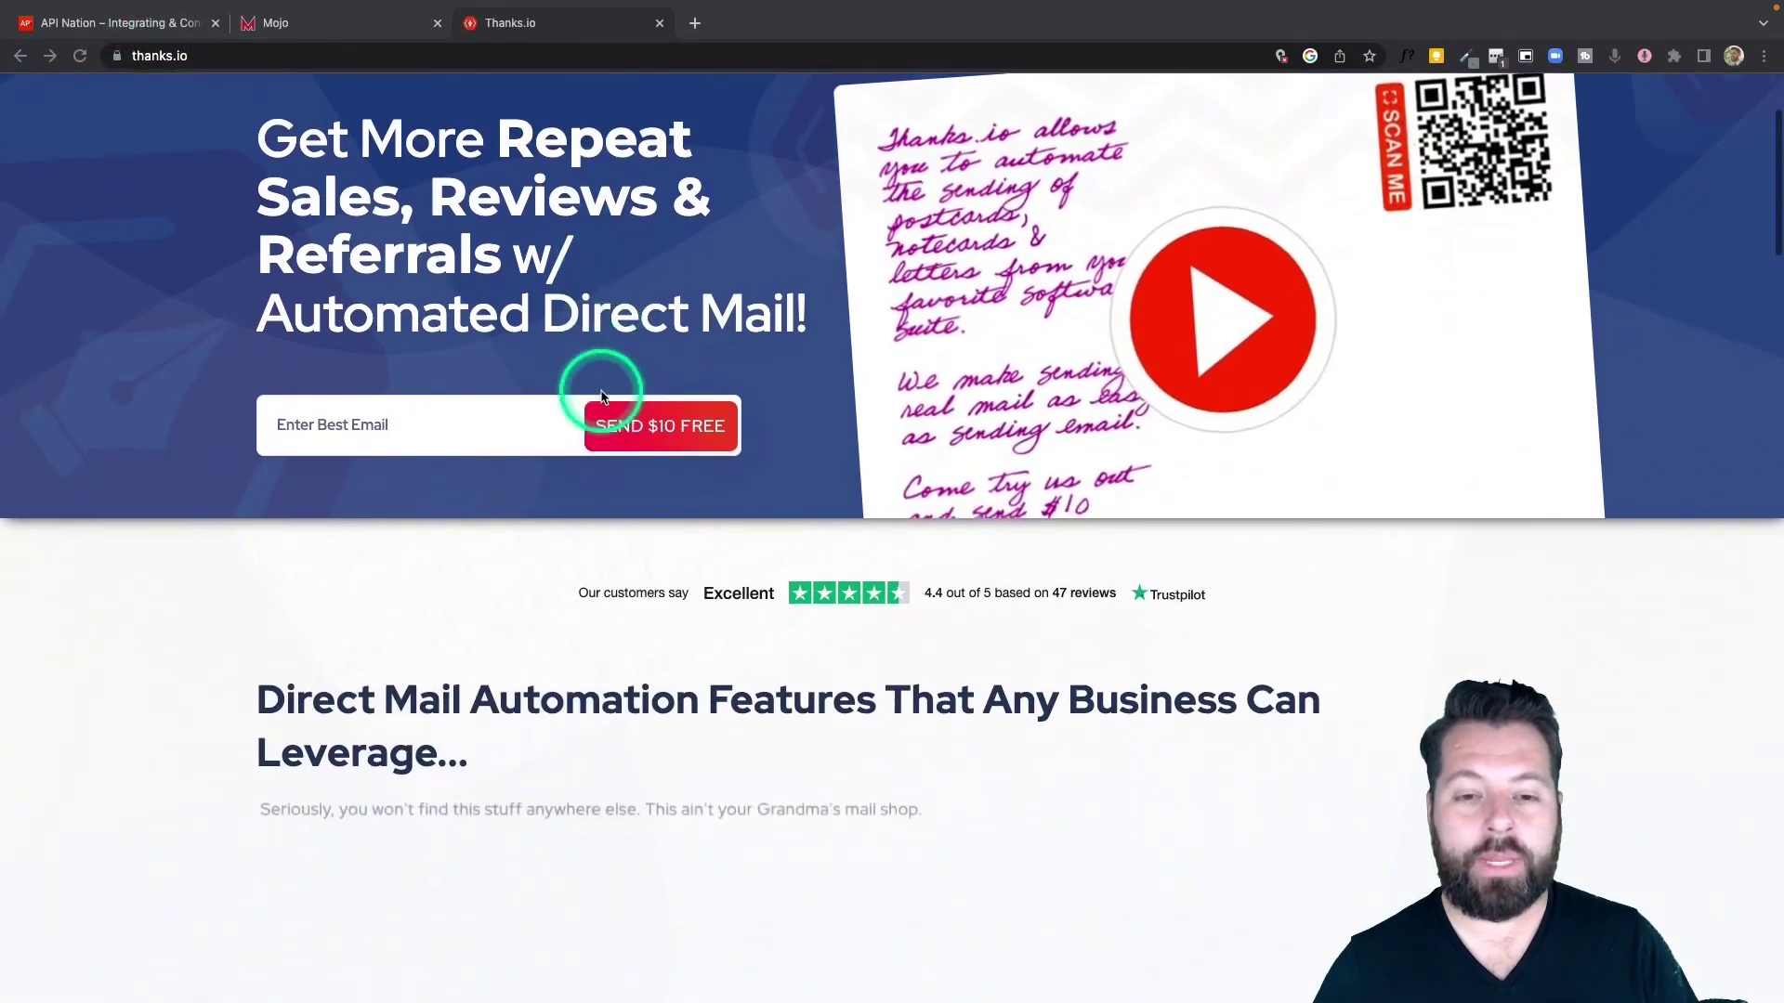
pyautogui.scroll(-6, 601, 397)
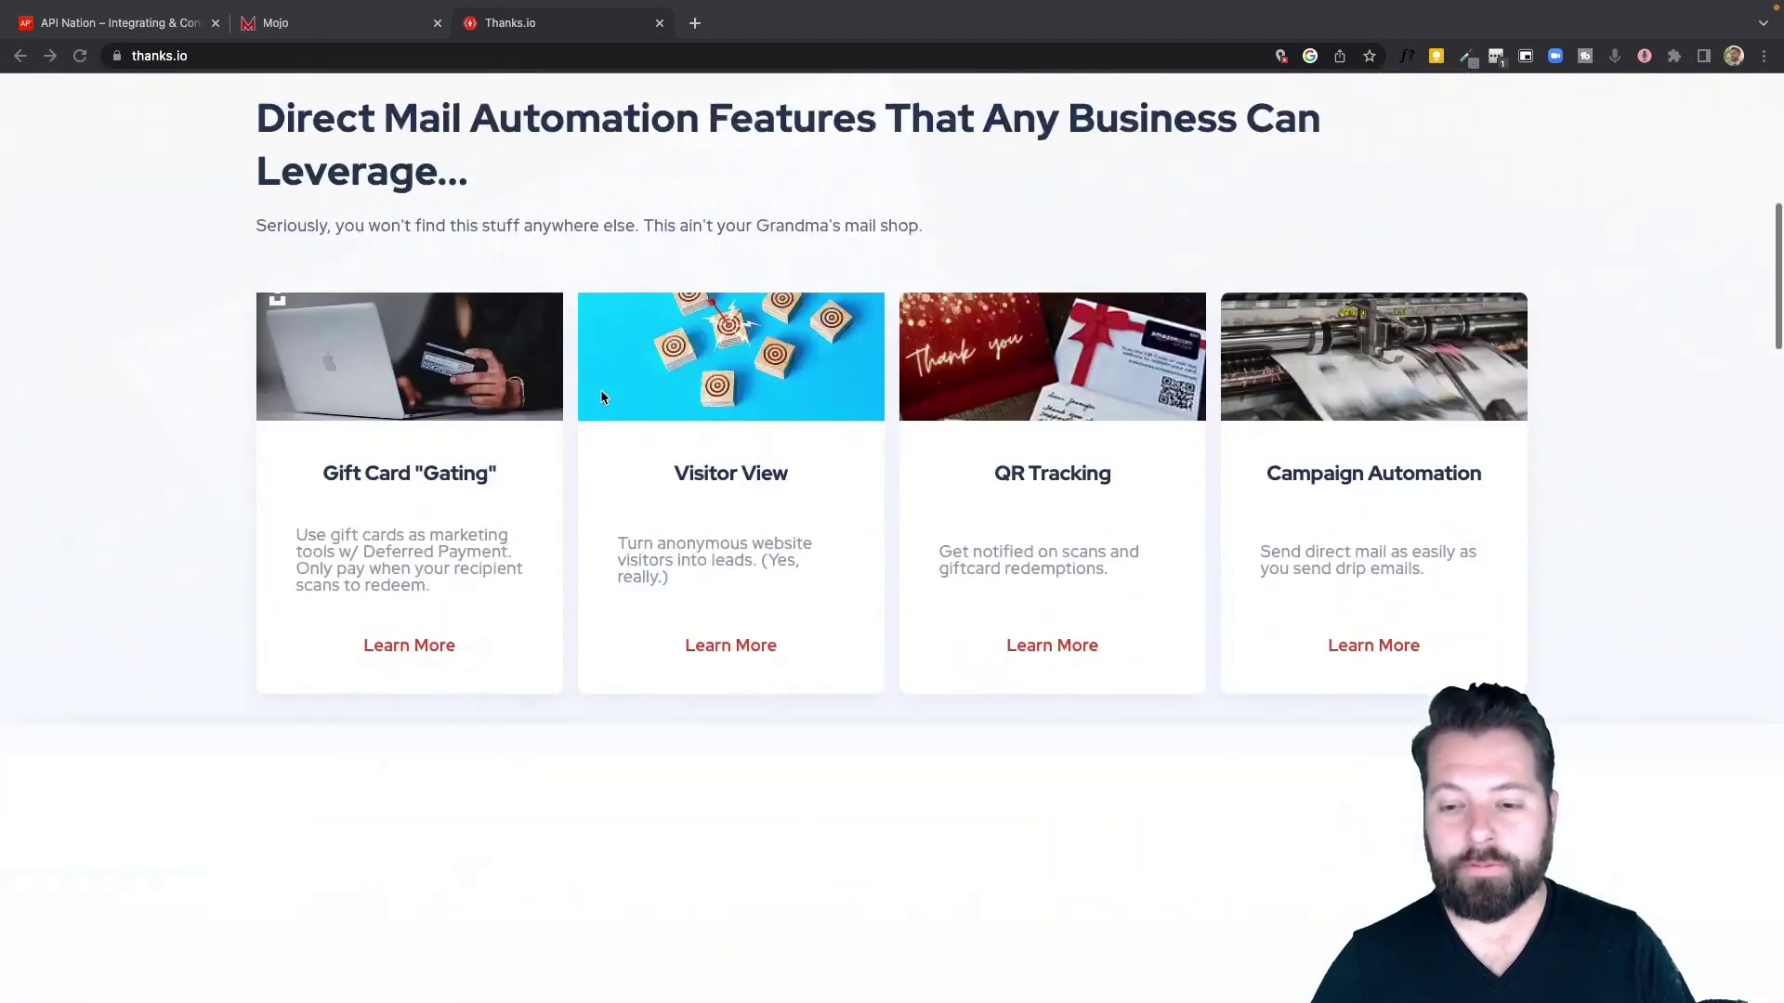
pyautogui.scroll(-3, 601, 397)
pyautogui.scroll(4, 601, 398)
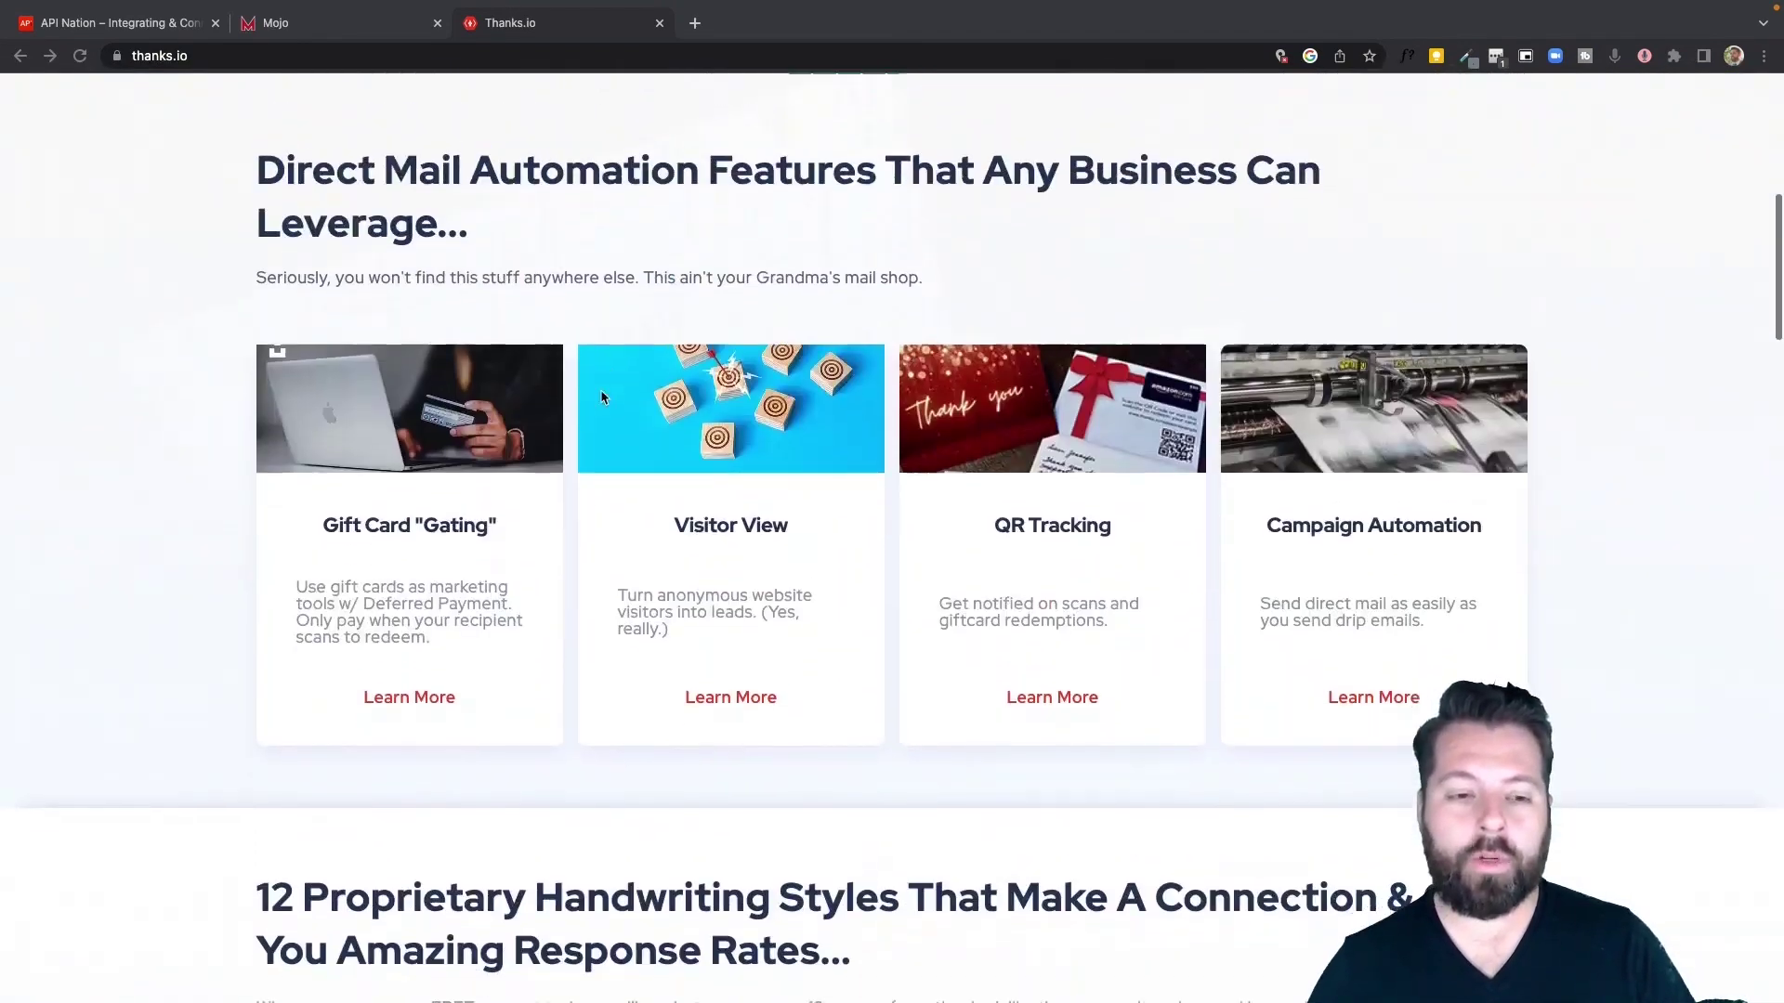
pyautogui.scroll(-1, 601, 398)
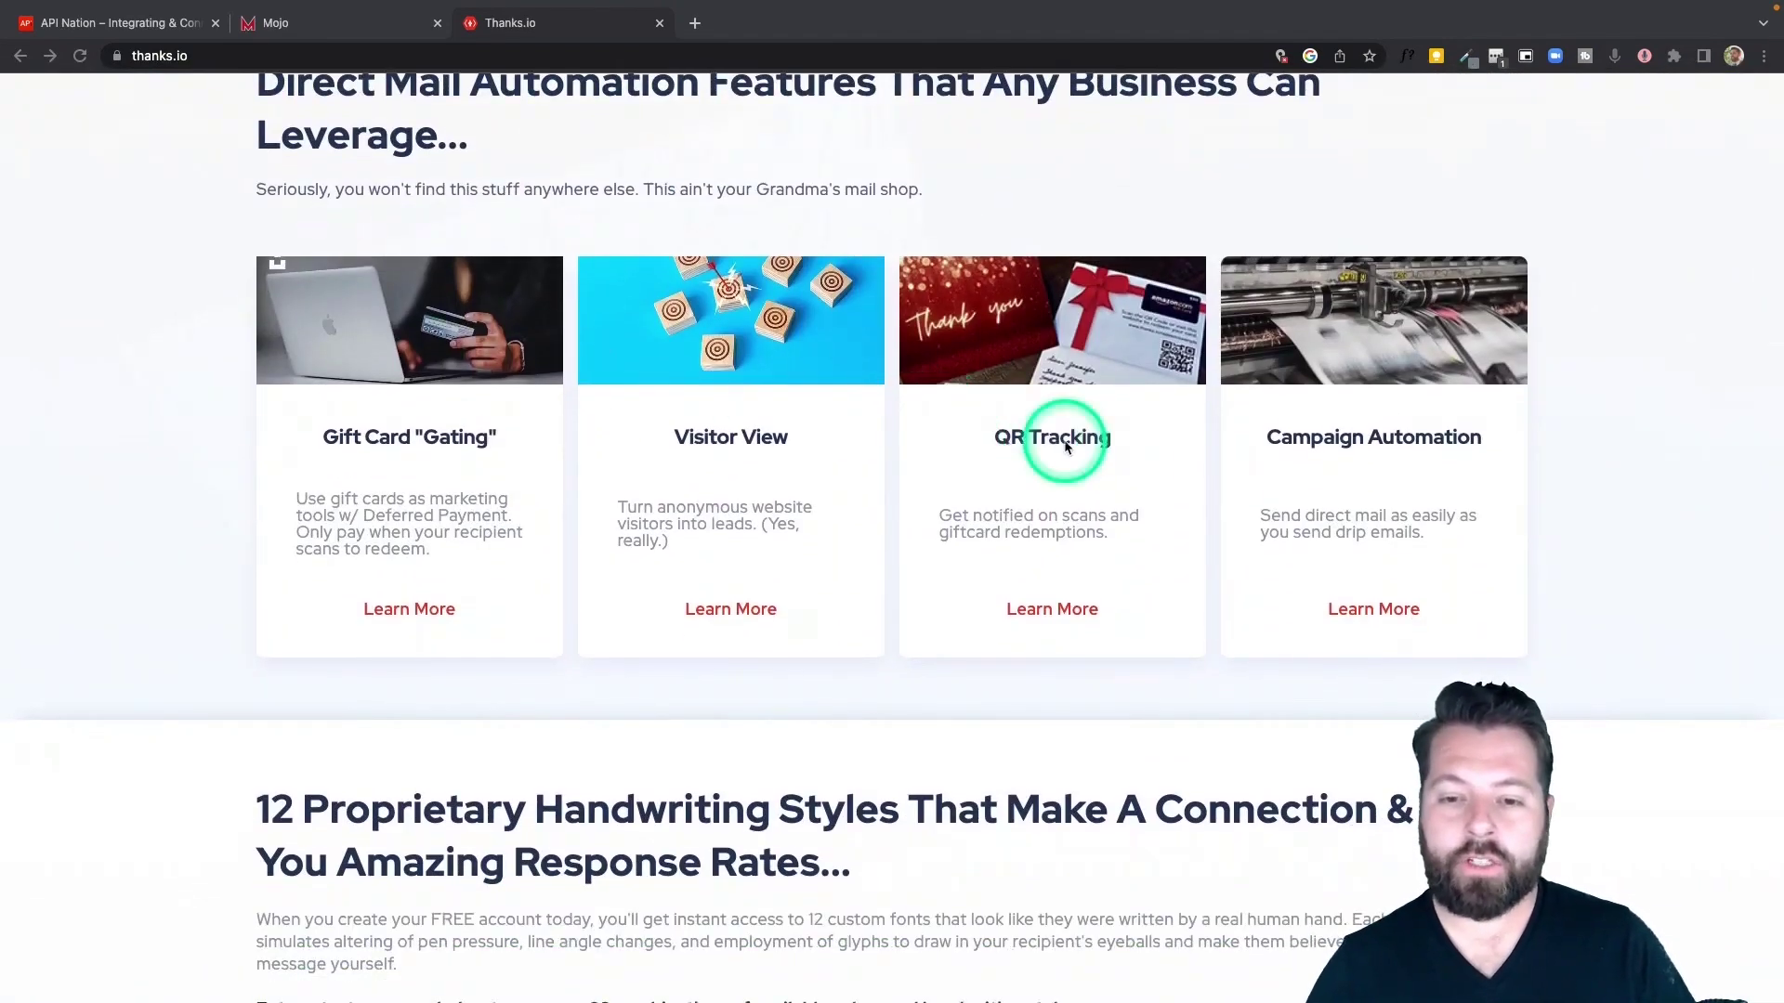
pyautogui.scroll(-1, 1409, 383)
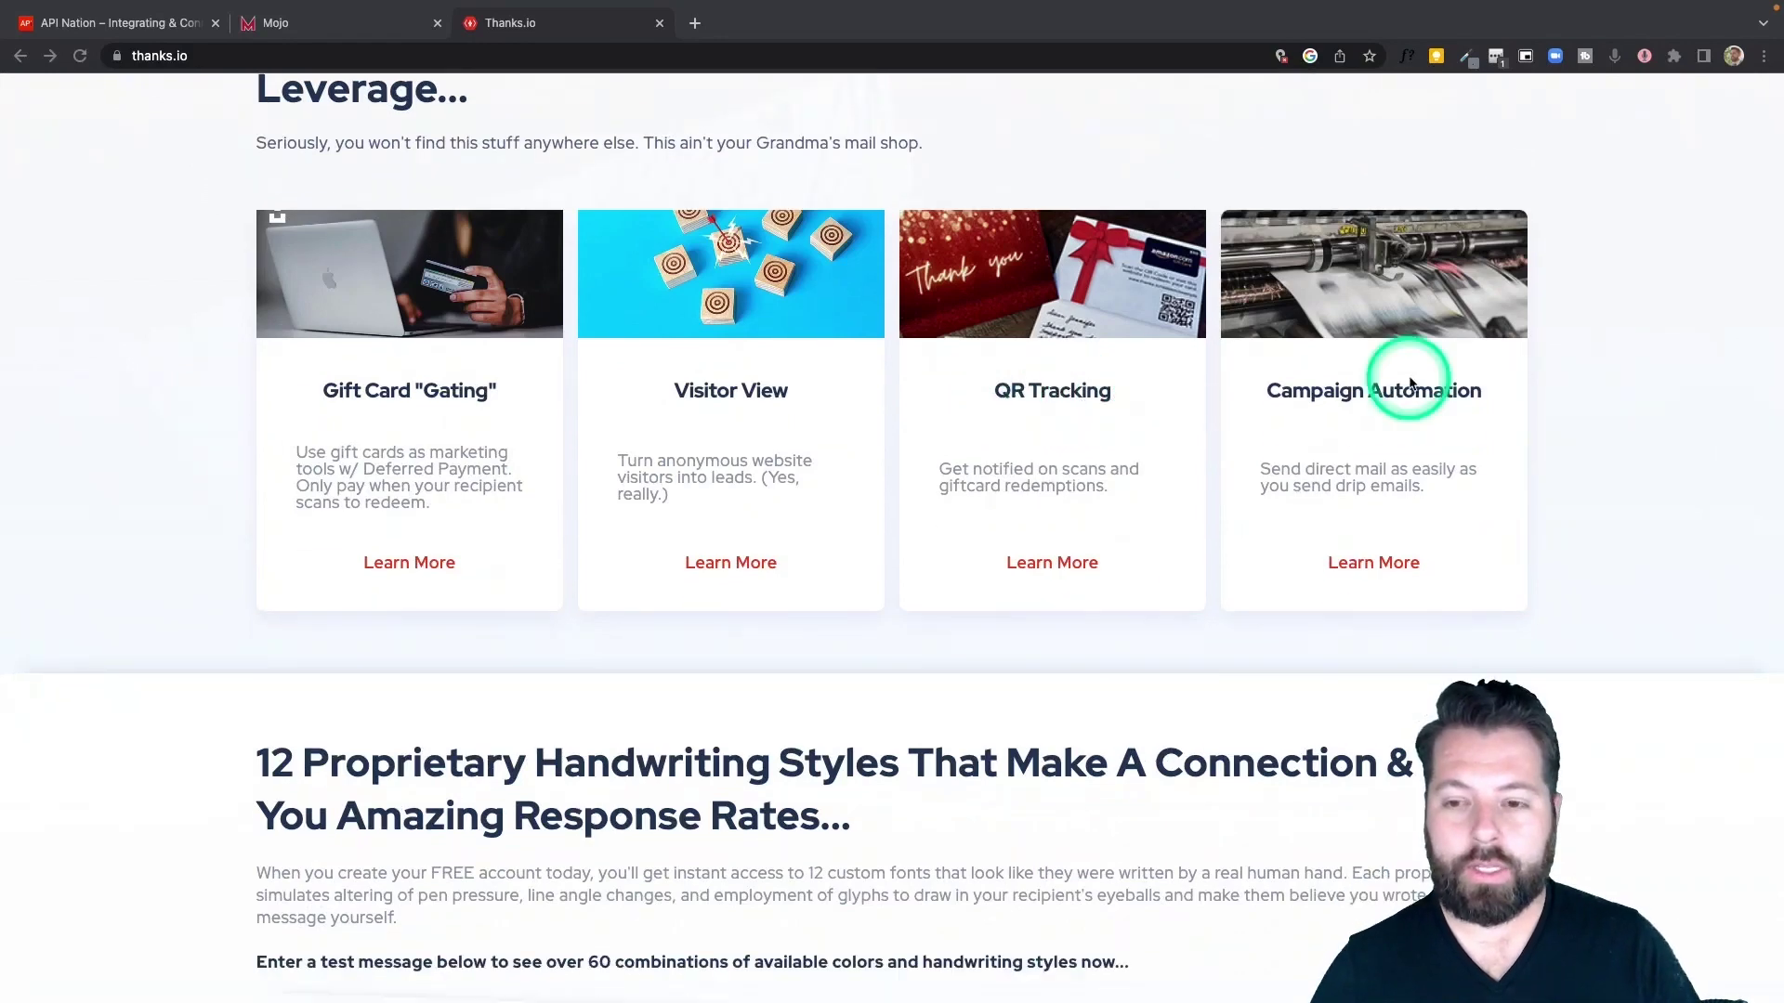
# Switch the demo postcard's handwriting style from Hi Clarice to Lazy Note.
pyautogui.scroll(-5, 1135, 643)
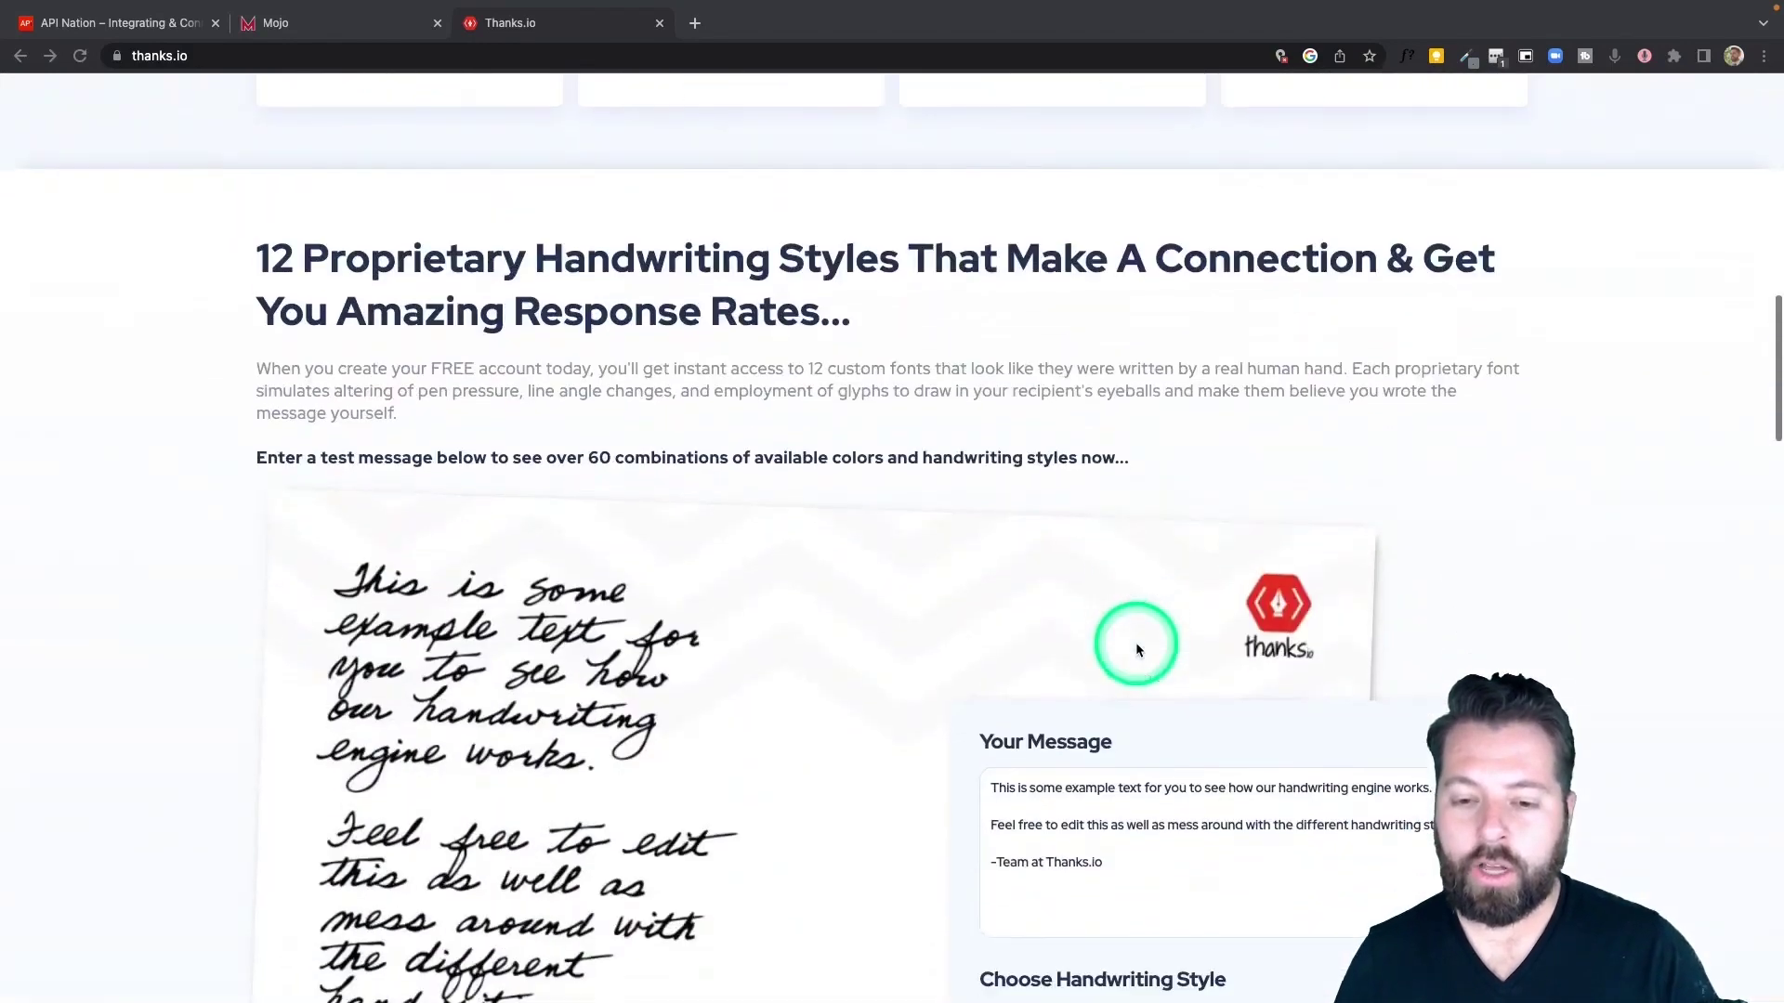
pyautogui.scroll(-5, 1135, 643)
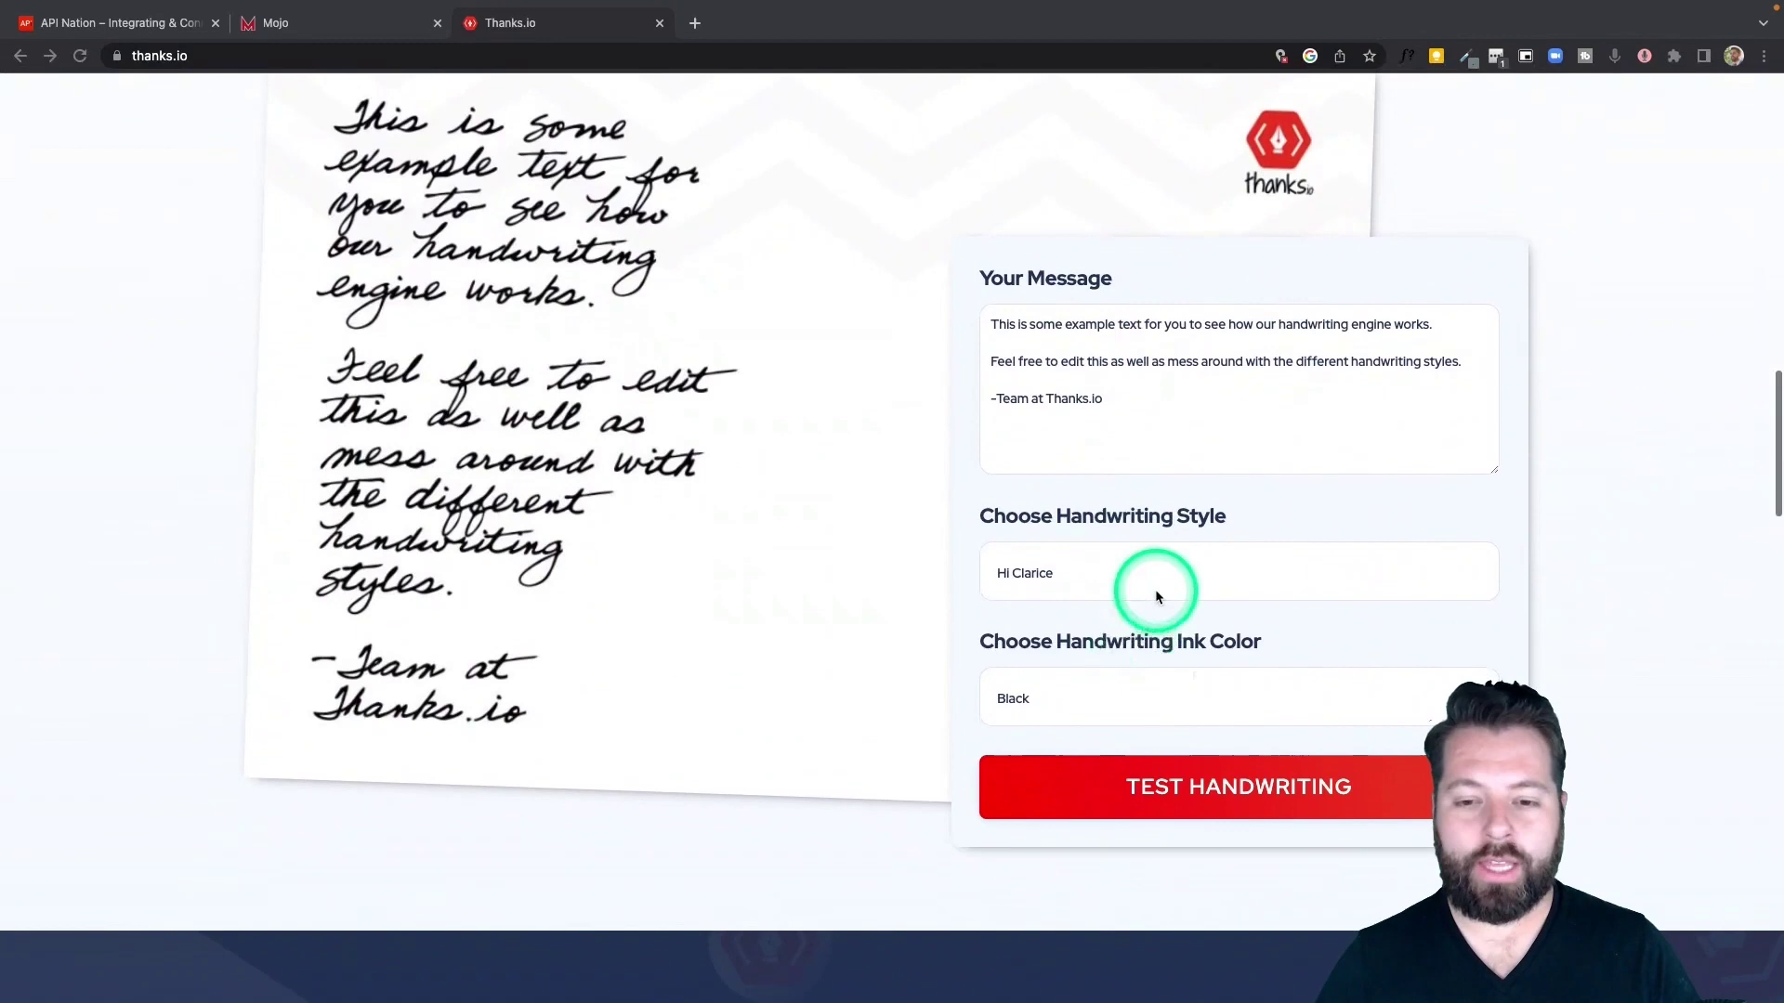
pyautogui.click(1180, 572)
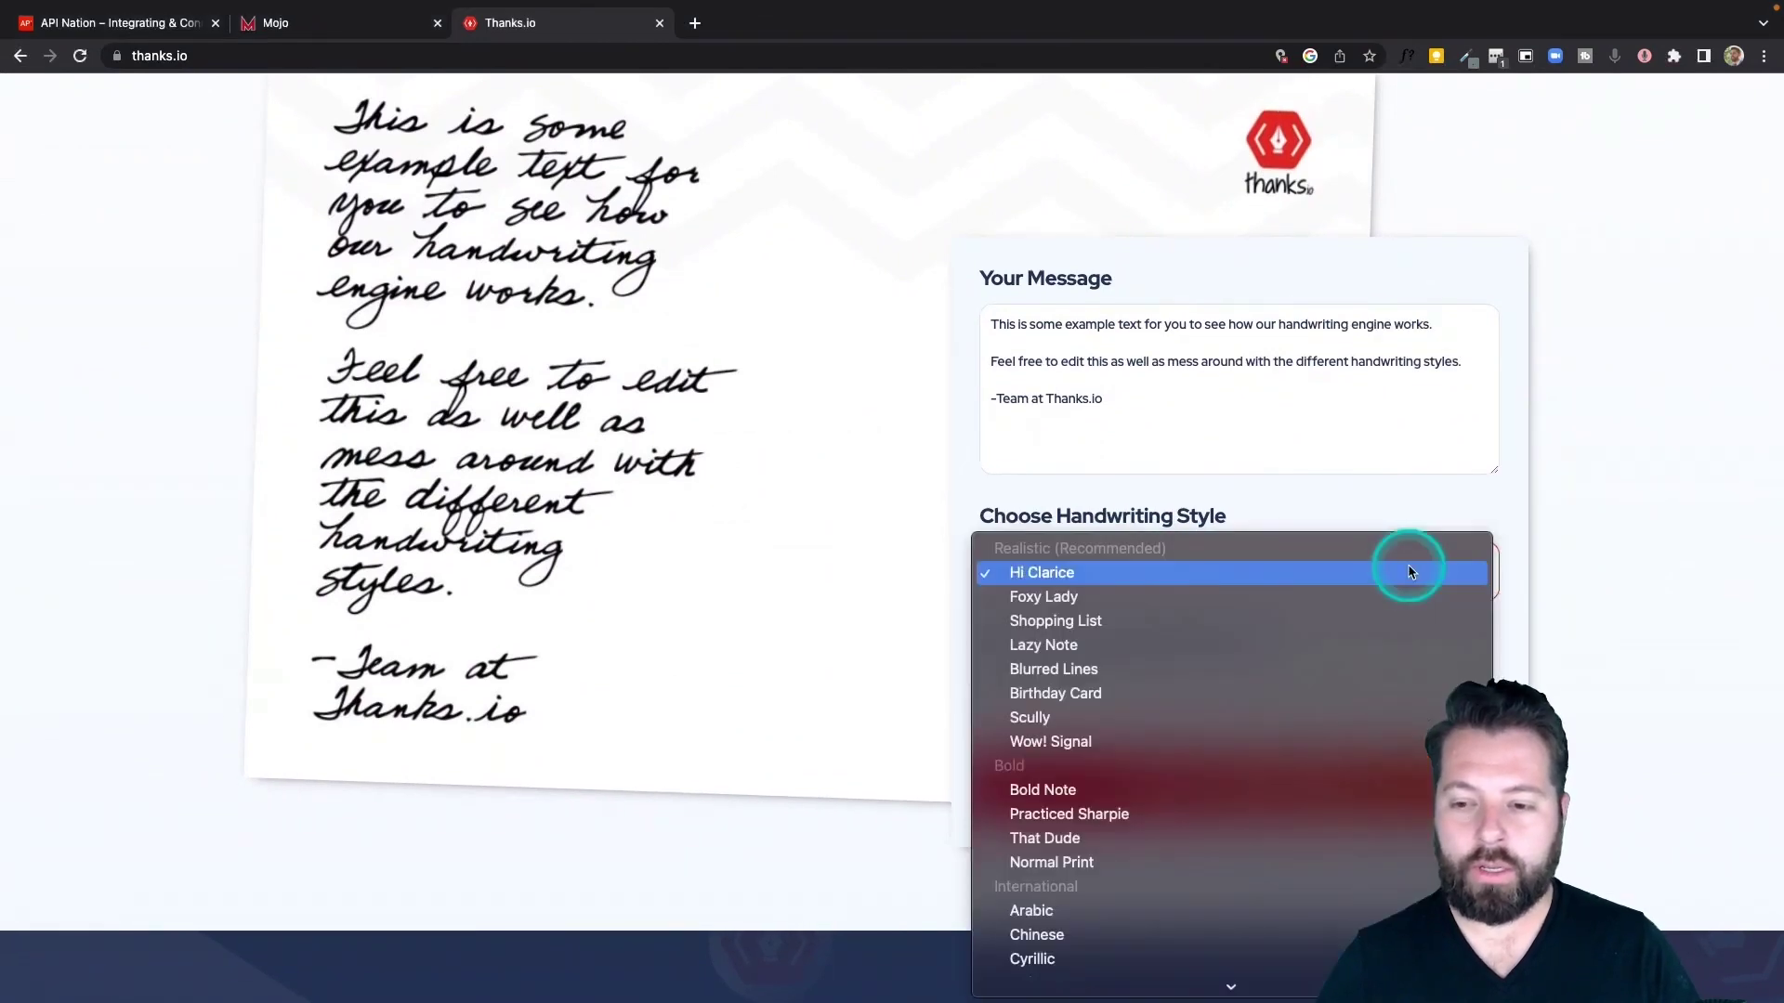
pyautogui.click(1228, 643)
pyautogui.click(1134, 394)
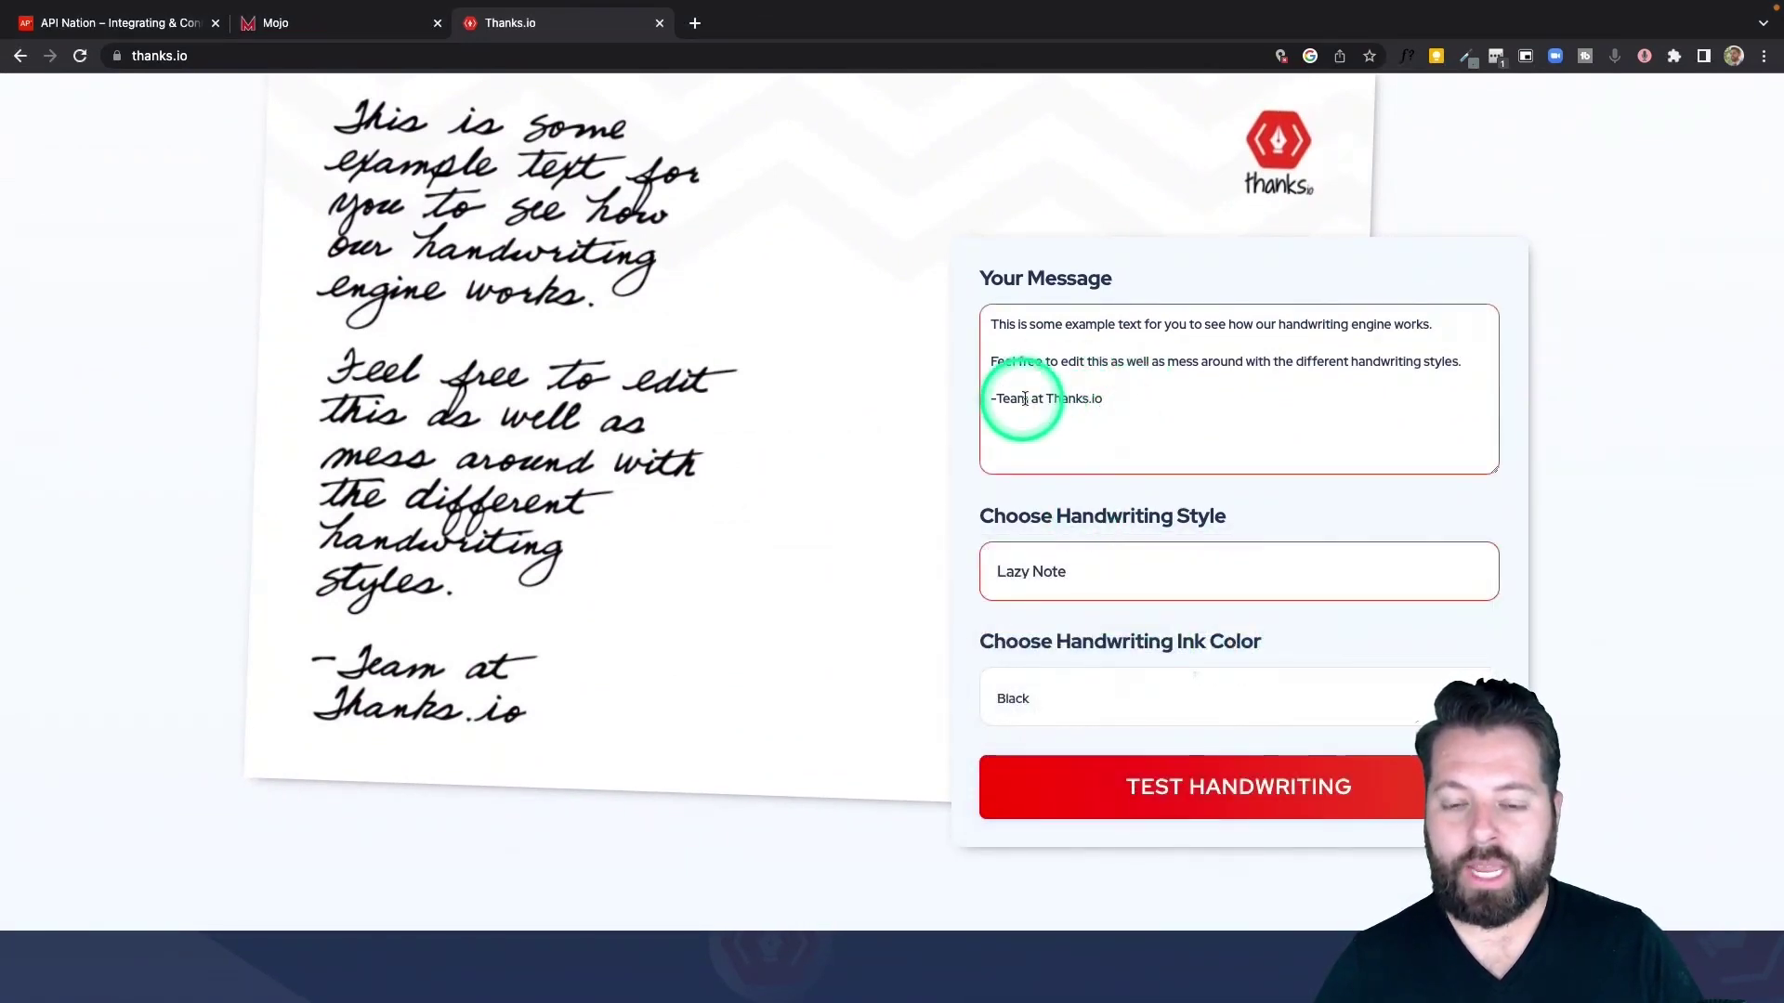
# Change the demo handwriting style again, this time to Wow! Signal.
pyautogui.scroll(2, 1175, 428)
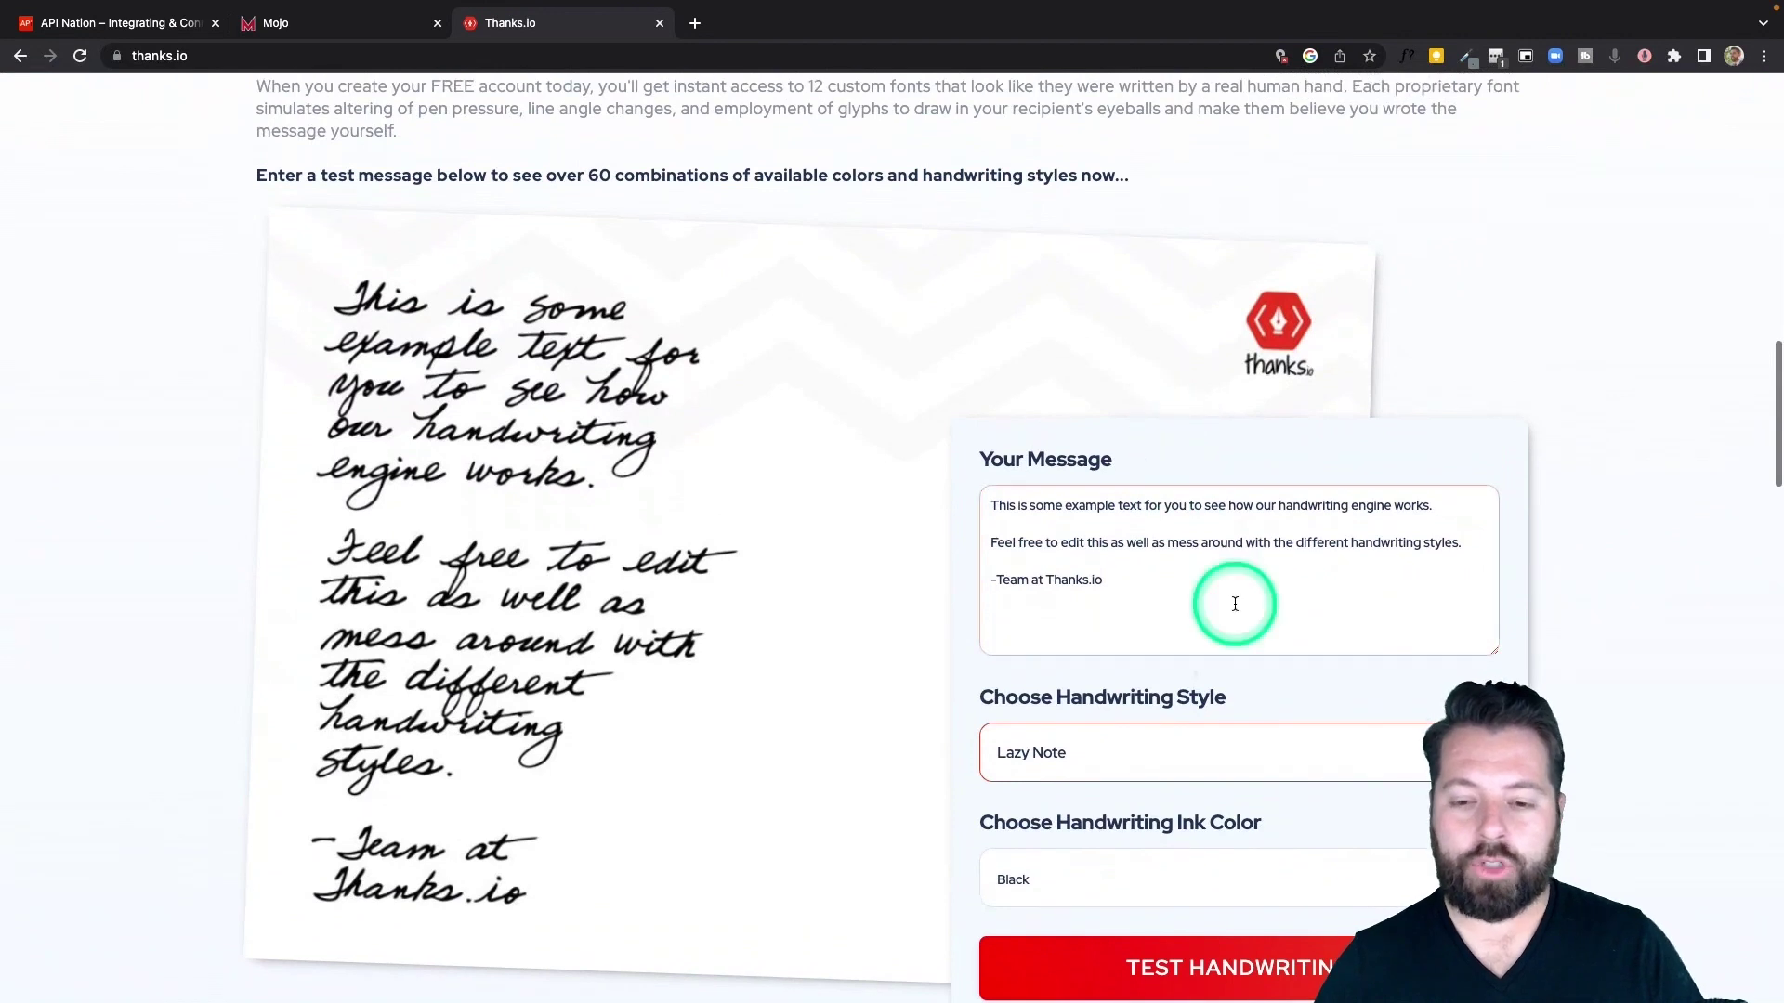
pyautogui.click(1163, 703)
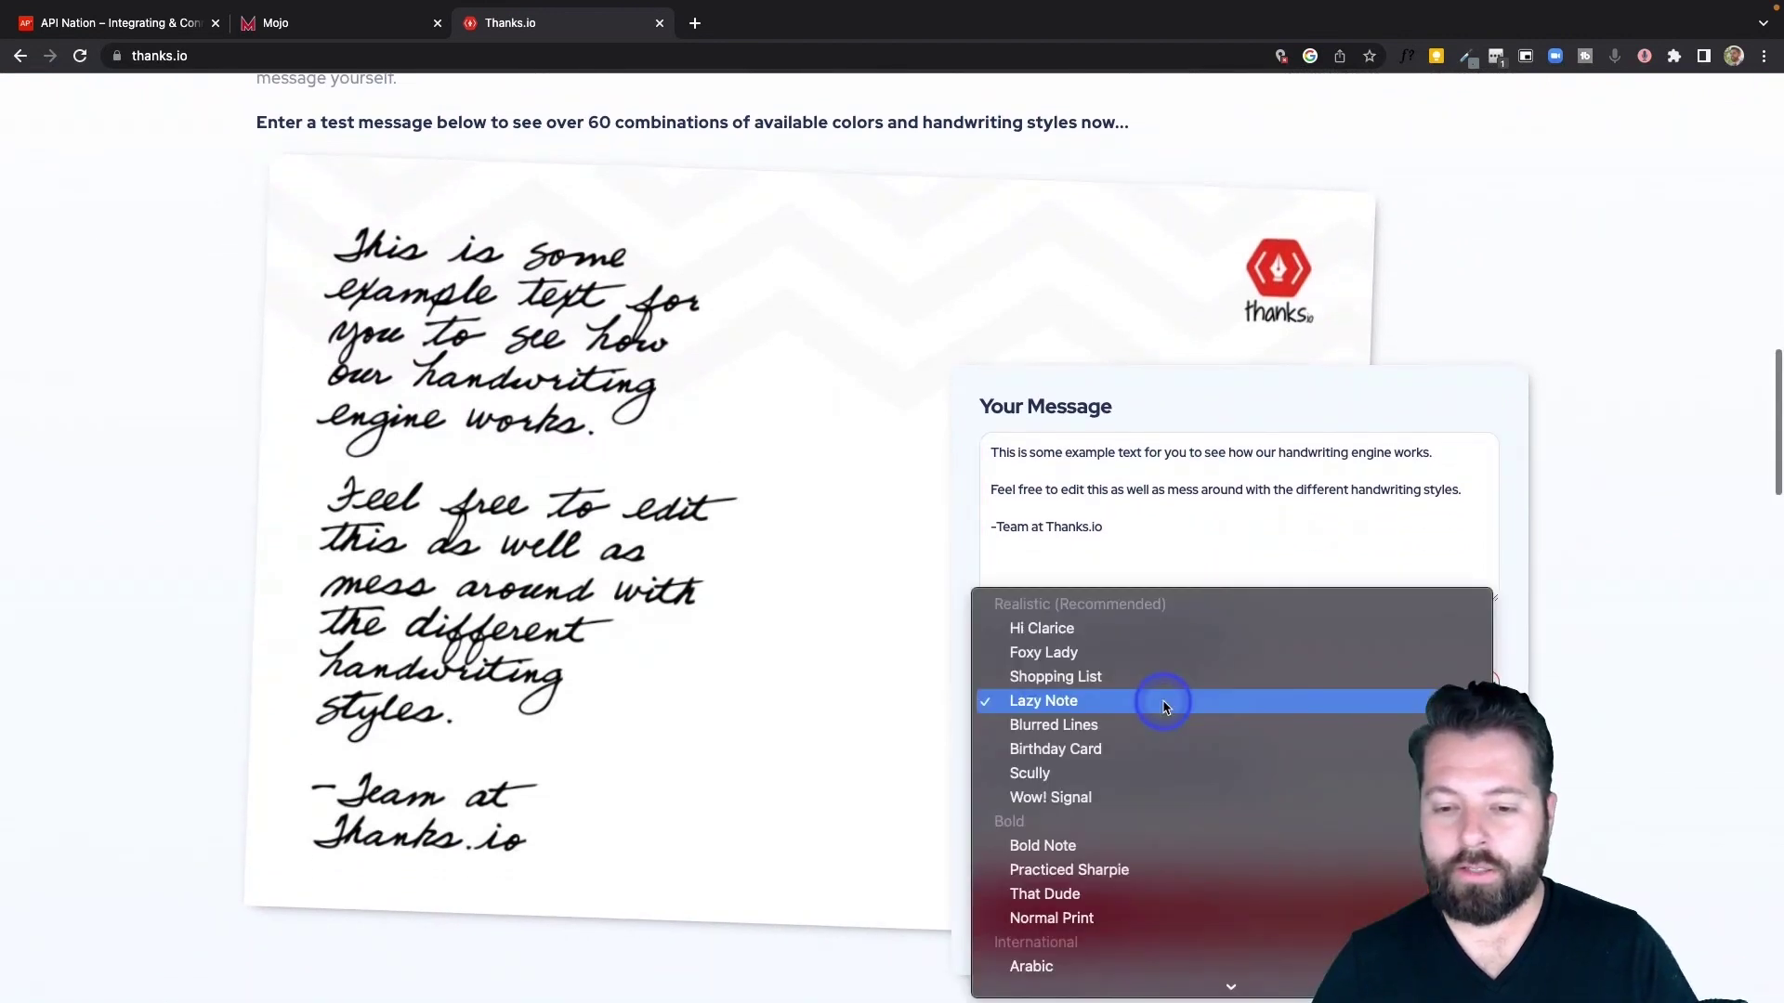
pyautogui.click(1101, 799)
pyautogui.click(1301, 563)
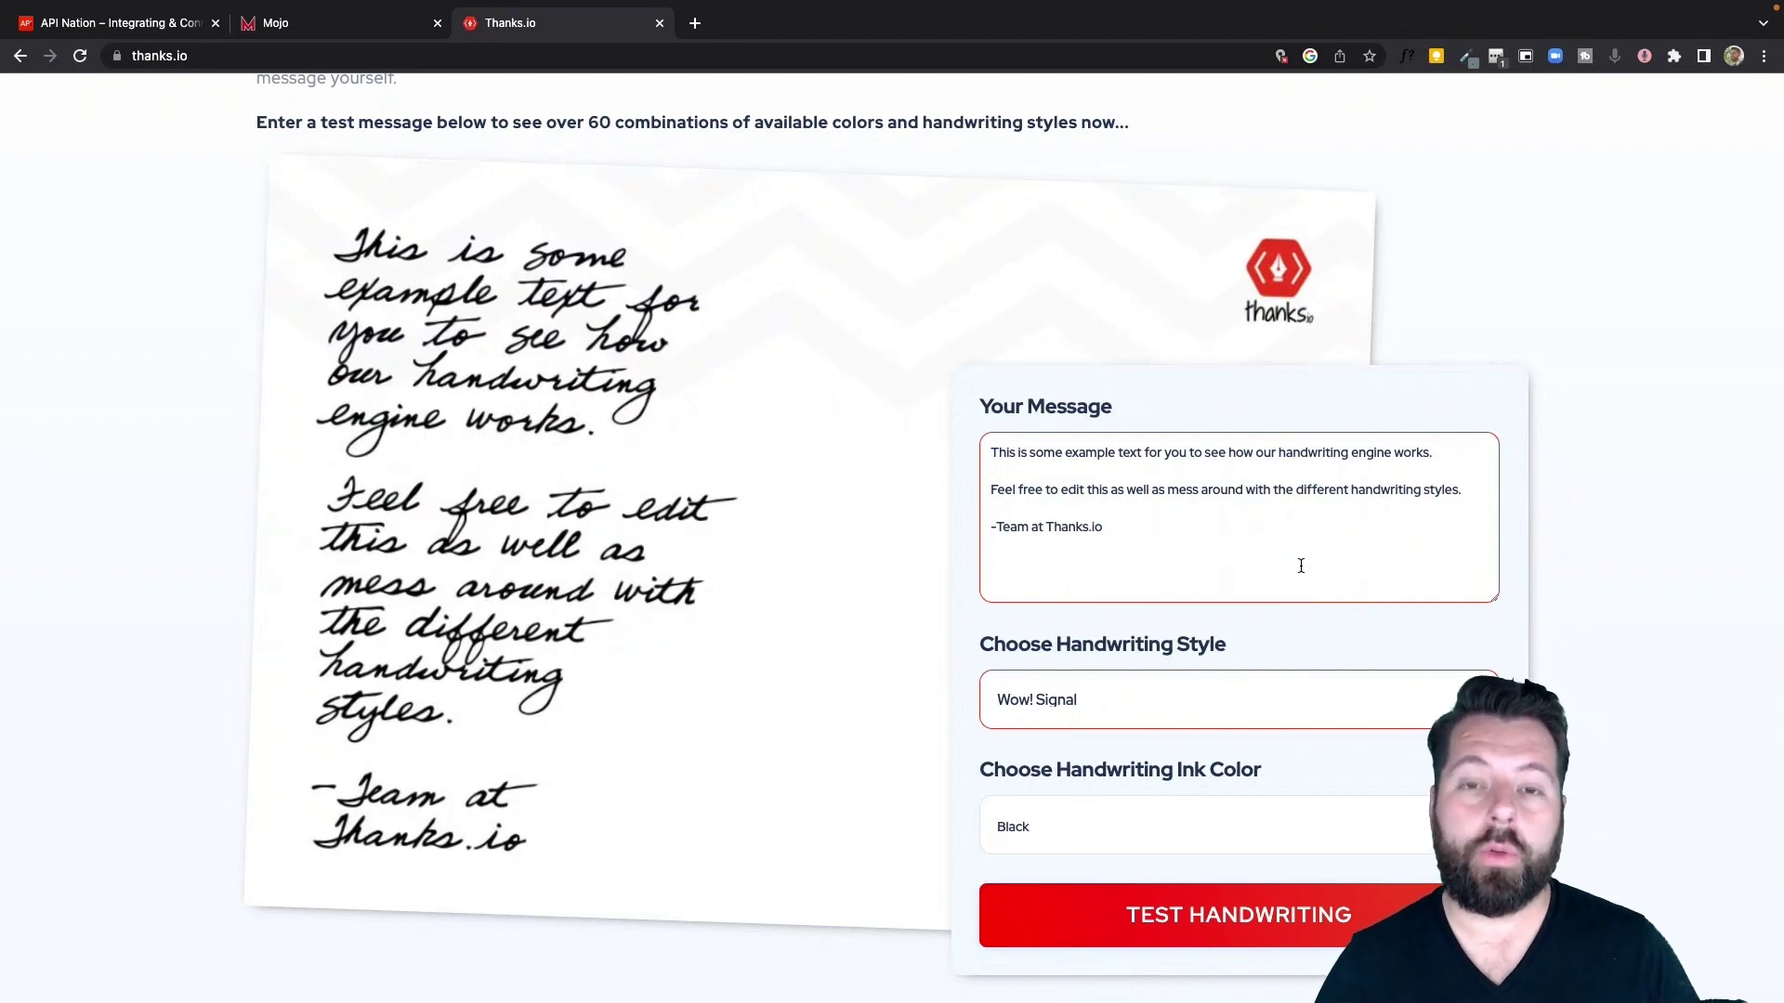
pyautogui.scroll(10, 1070, 430)
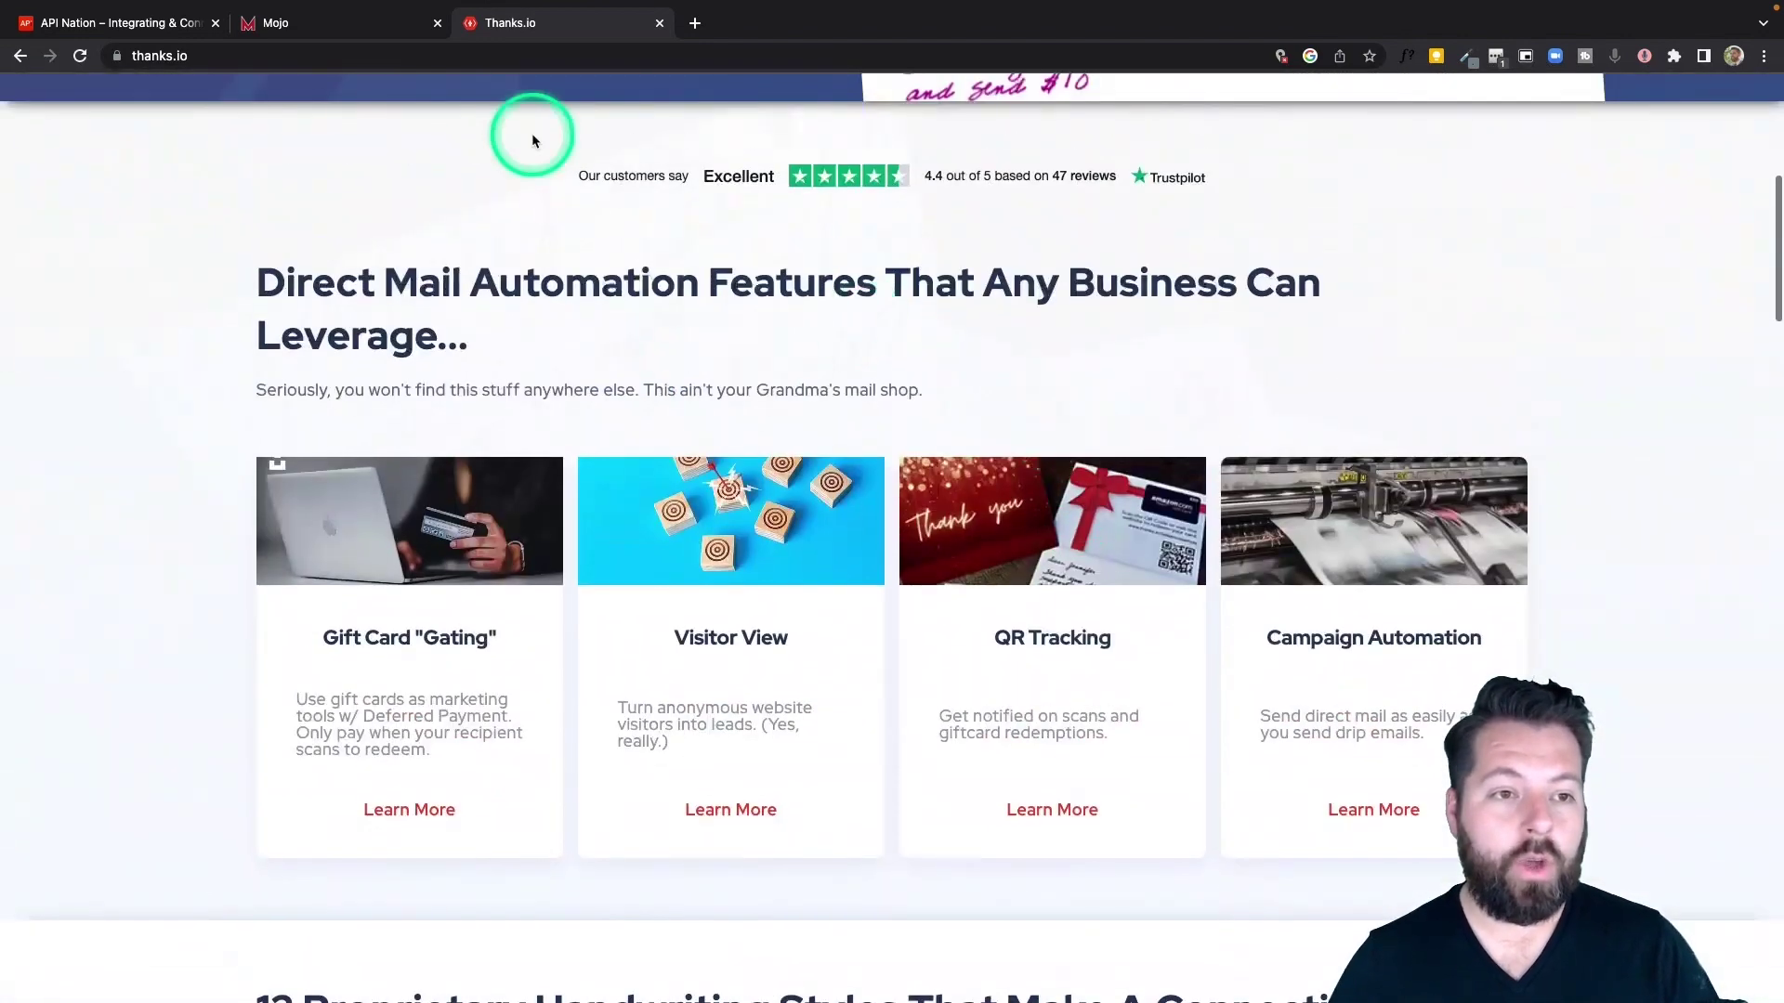
# Add a group named thanks.io from the Groups panel on Mojo Dialer's data page.
pyautogui.click(378, 33)
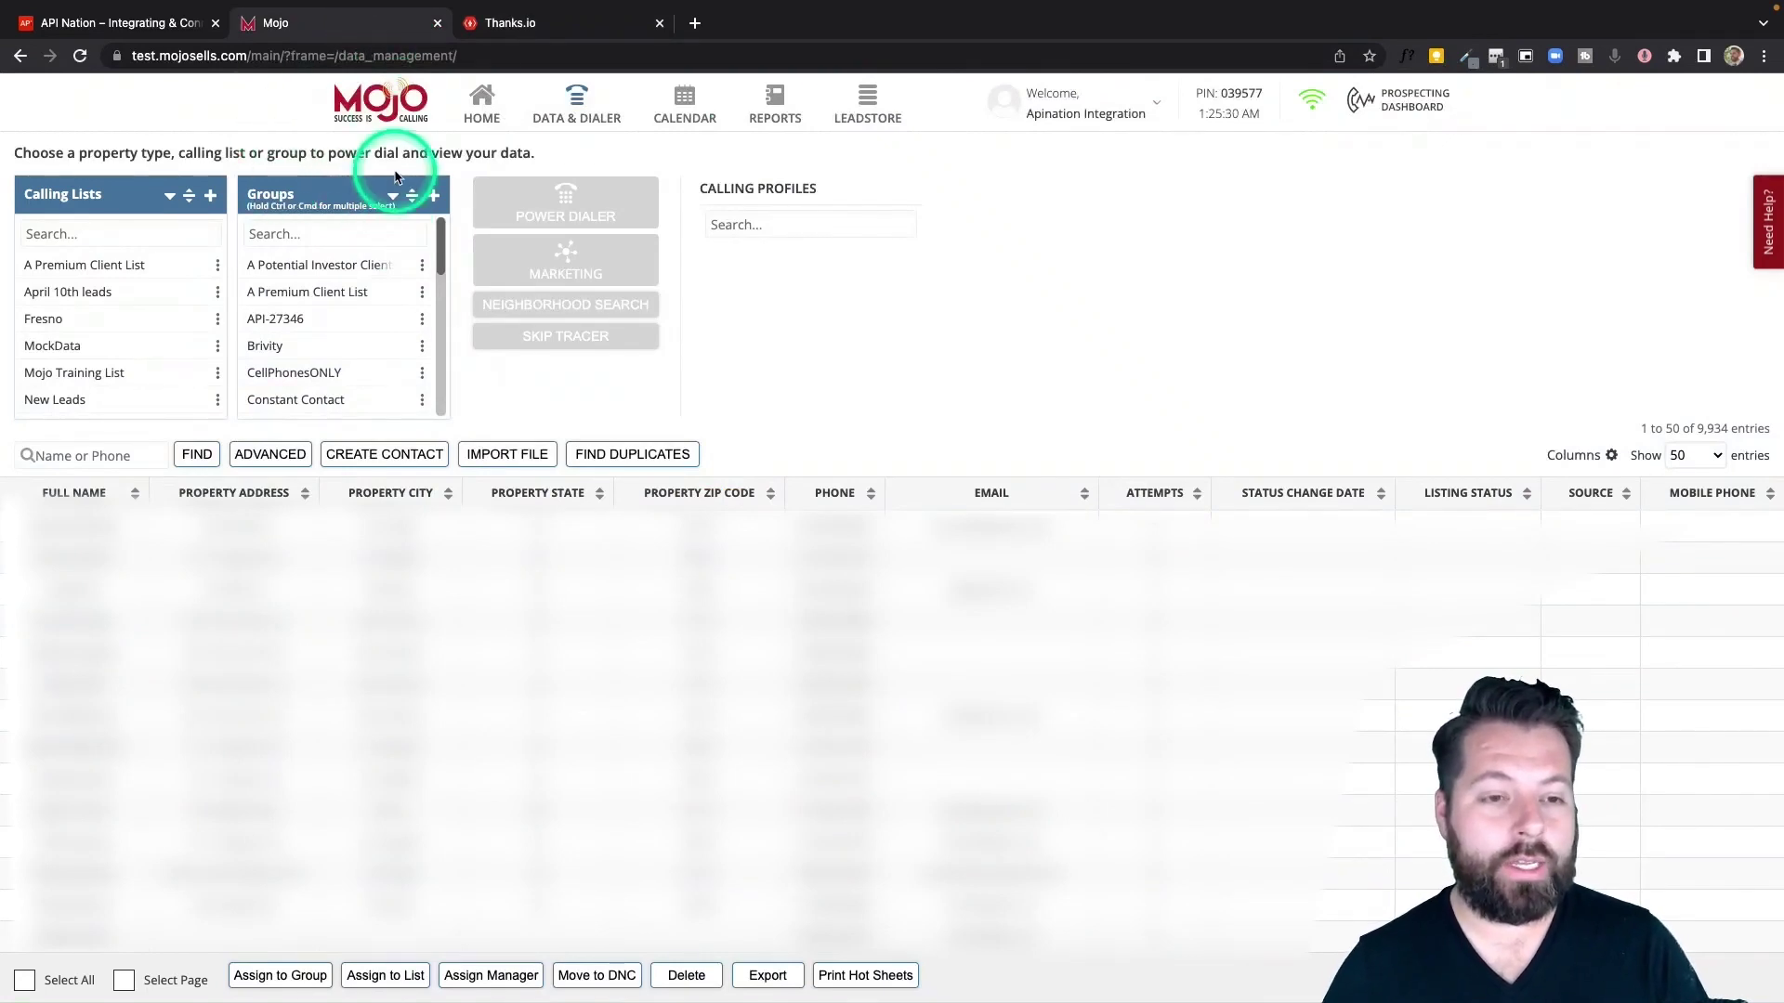
pyautogui.click(433, 195)
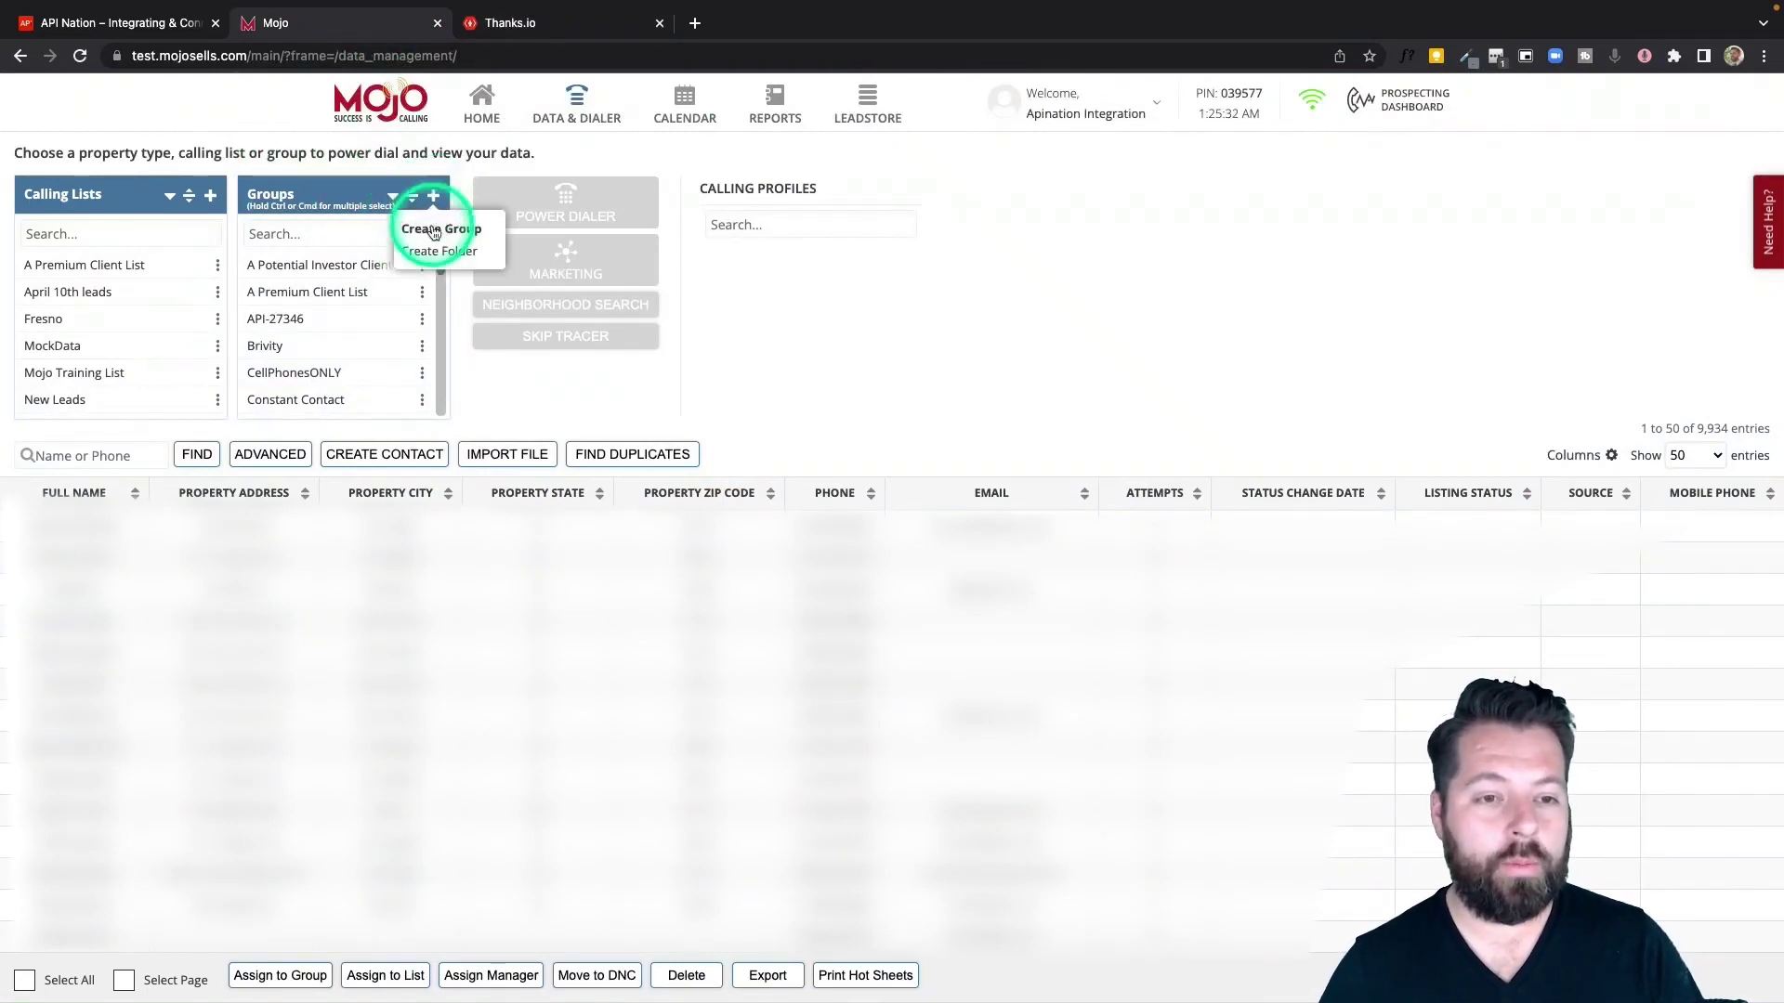
pyautogui.click(435, 231)
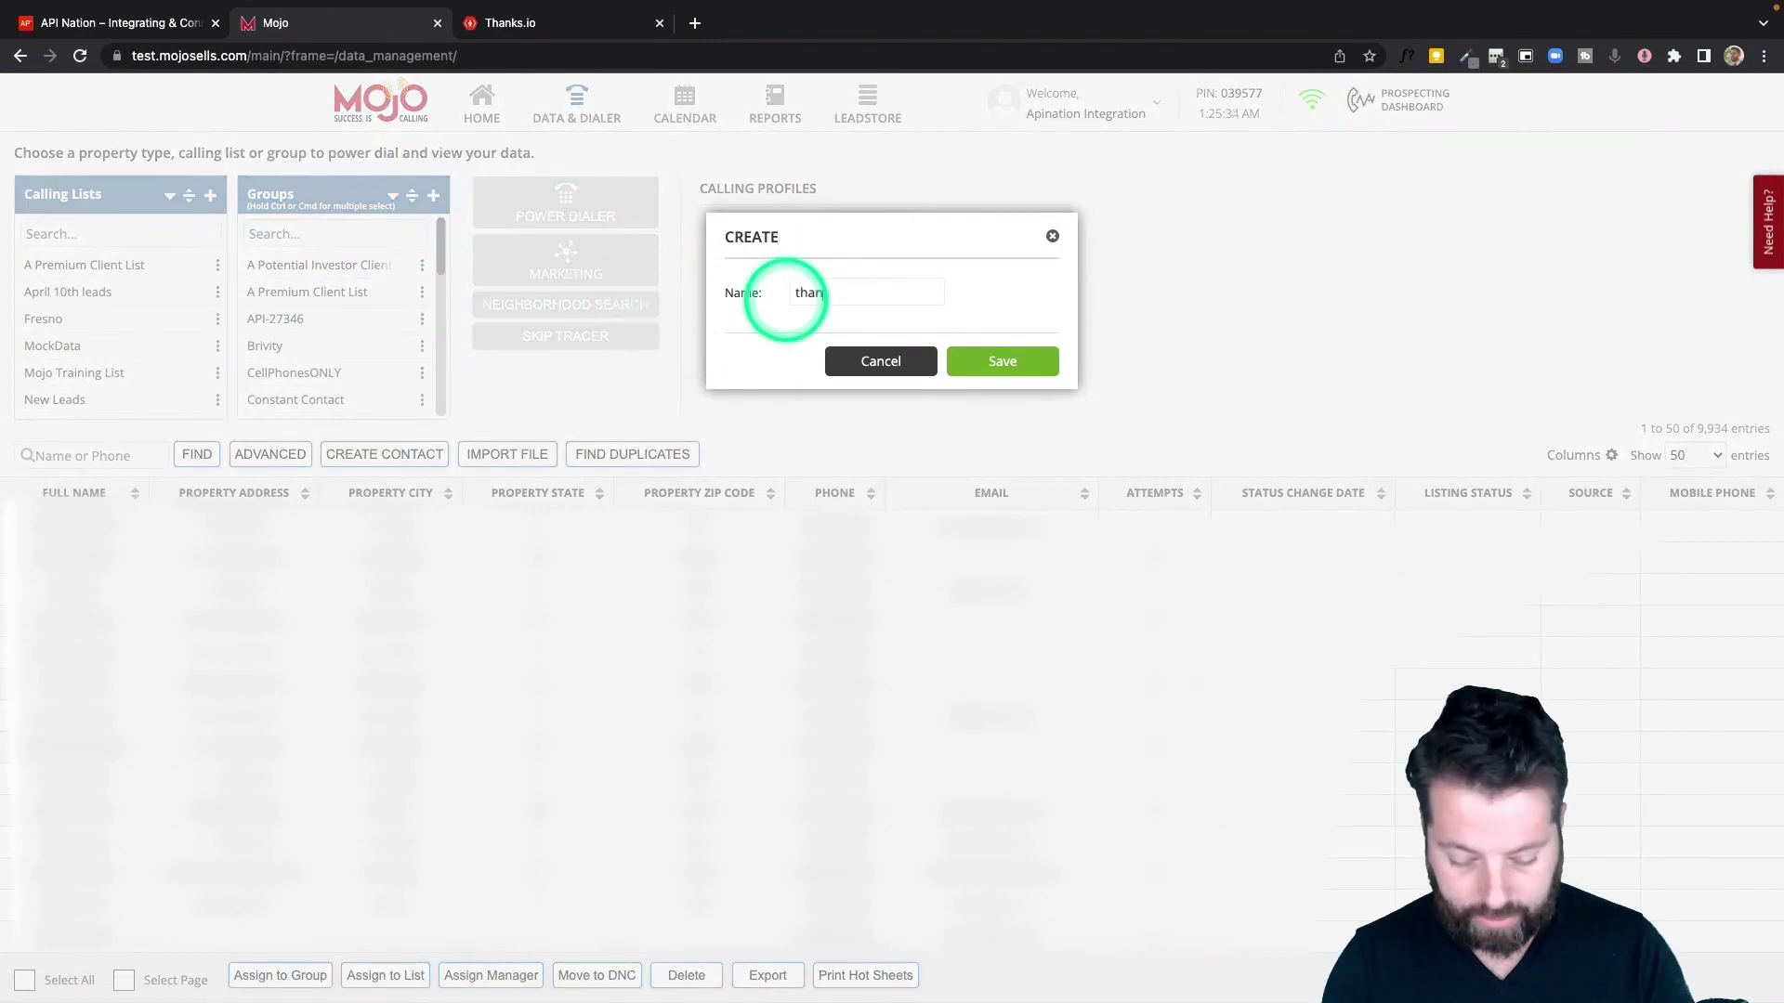
pyautogui.click(962, 363)
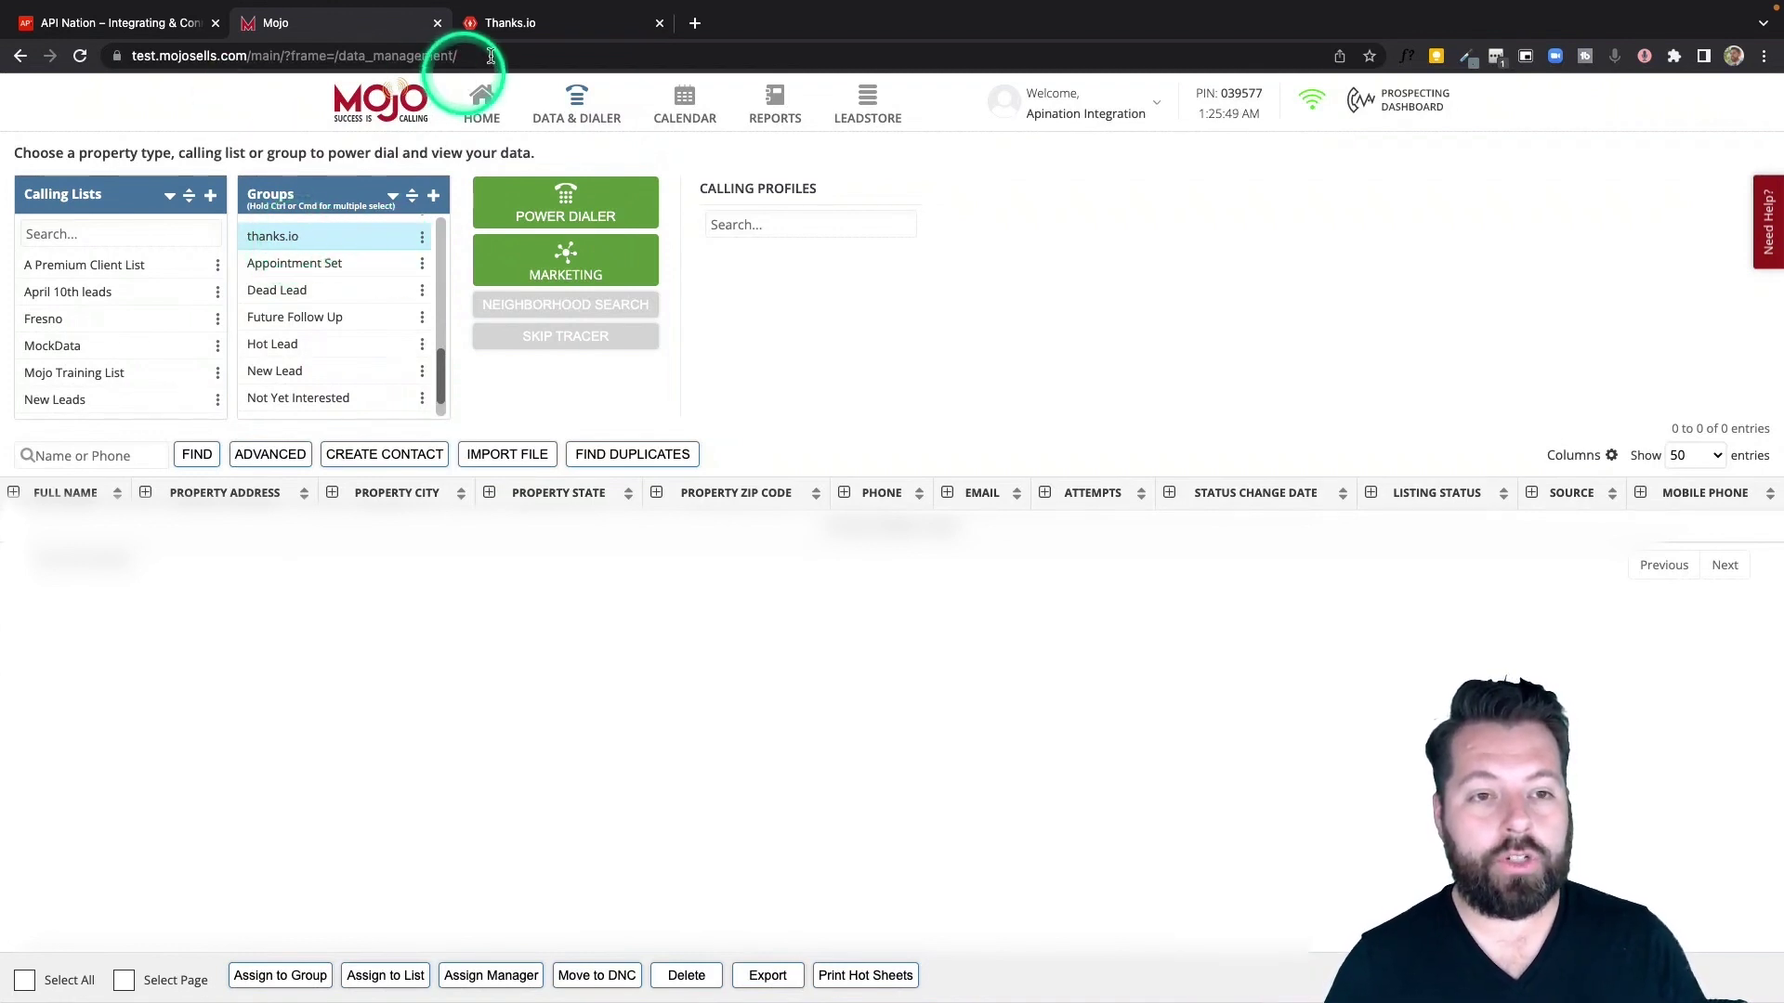
pyautogui.click(144, 28)
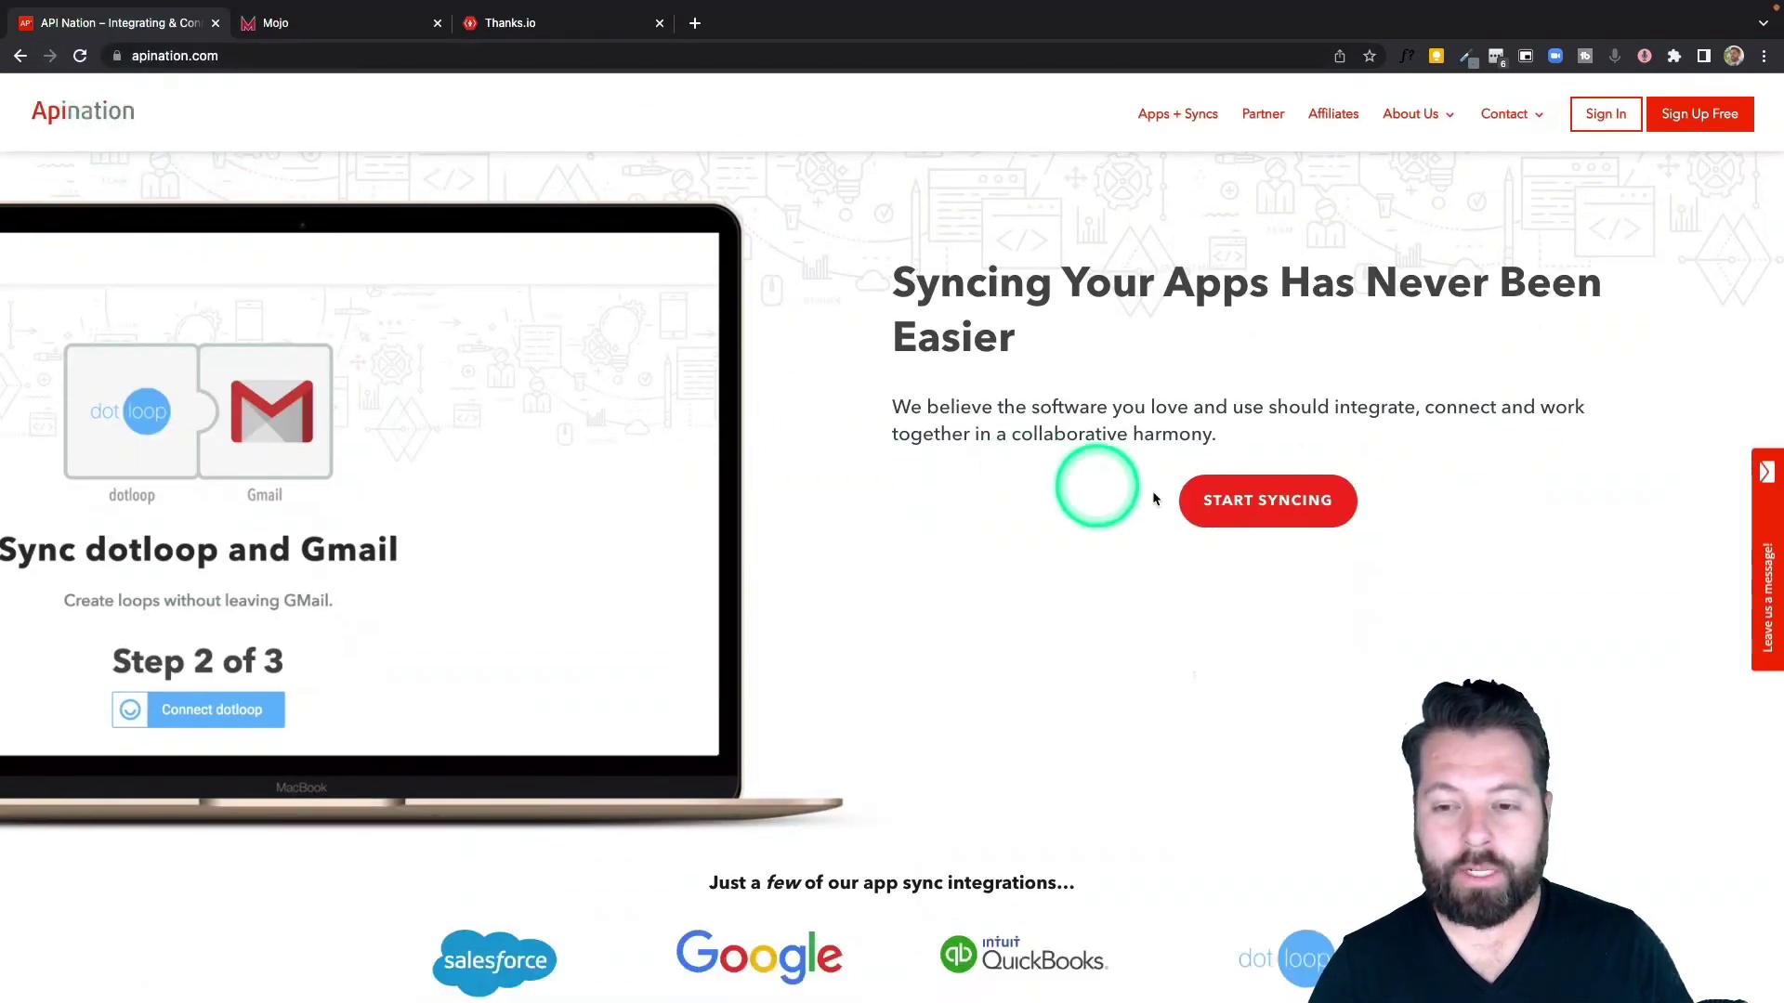
# Open Mojo's sync options in API Nation and select the Thanks.io tile as partner app.
pyautogui.click(1248, 515)
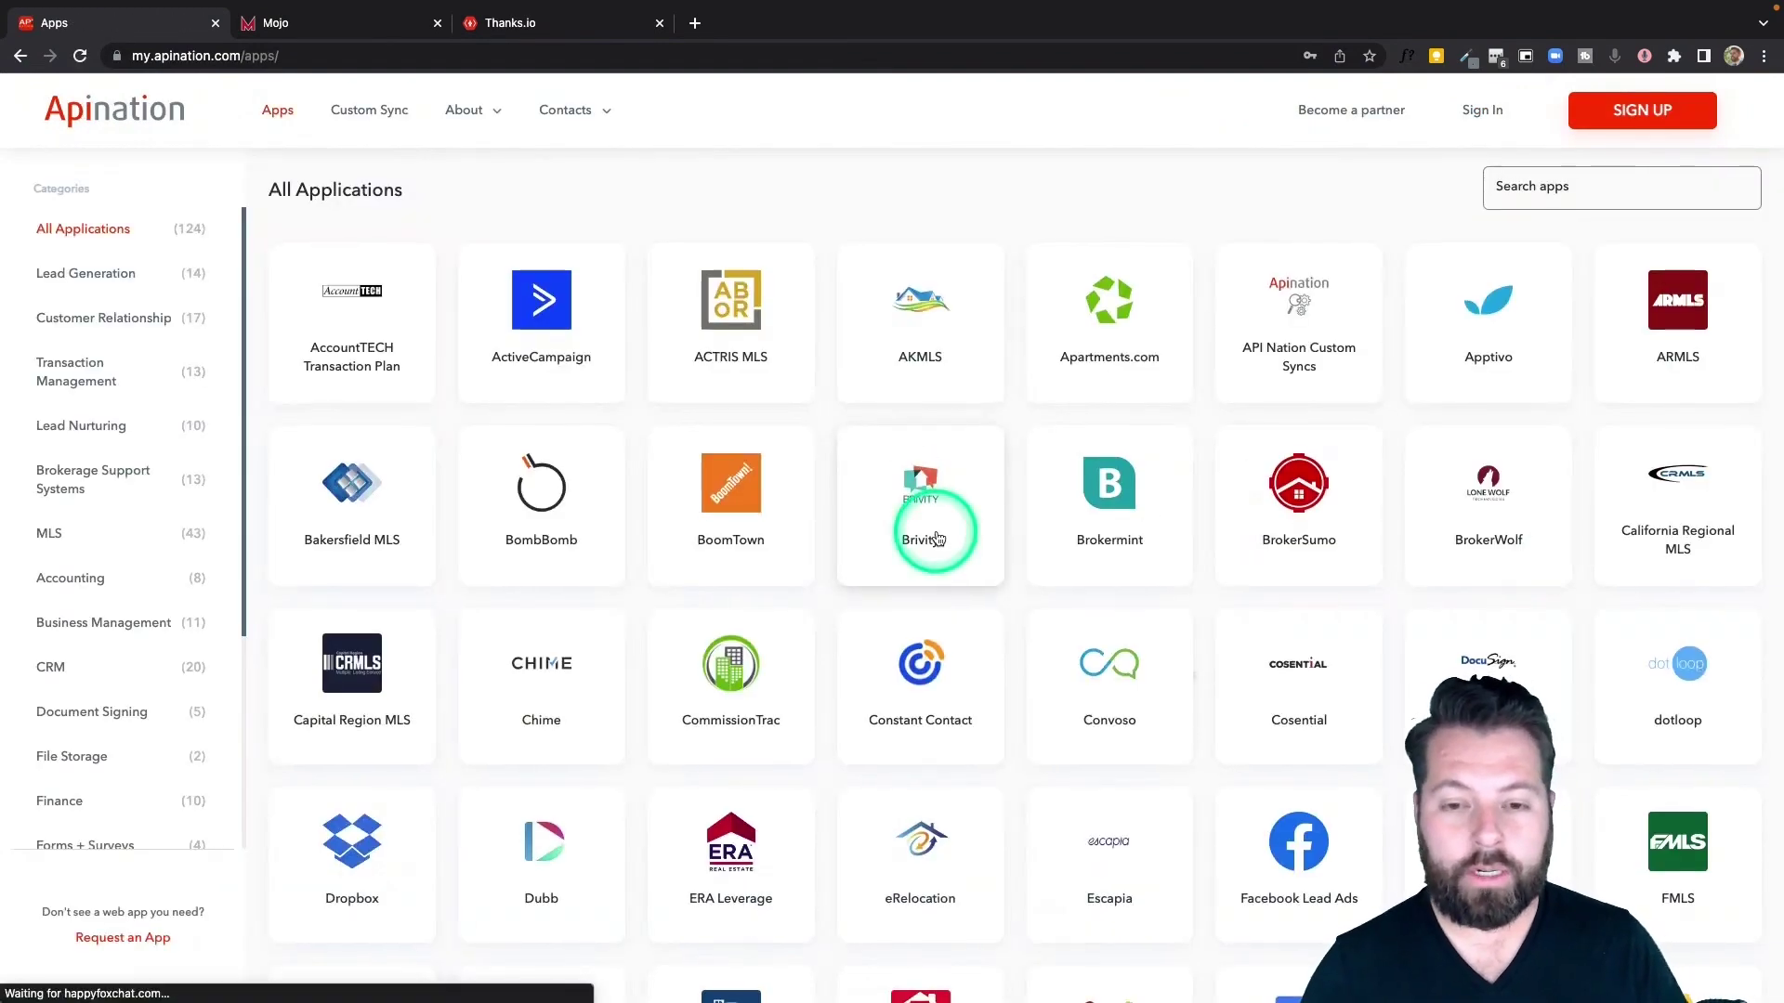
pyautogui.scroll(-3, 936, 539)
pyautogui.scroll(-8, 936, 538)
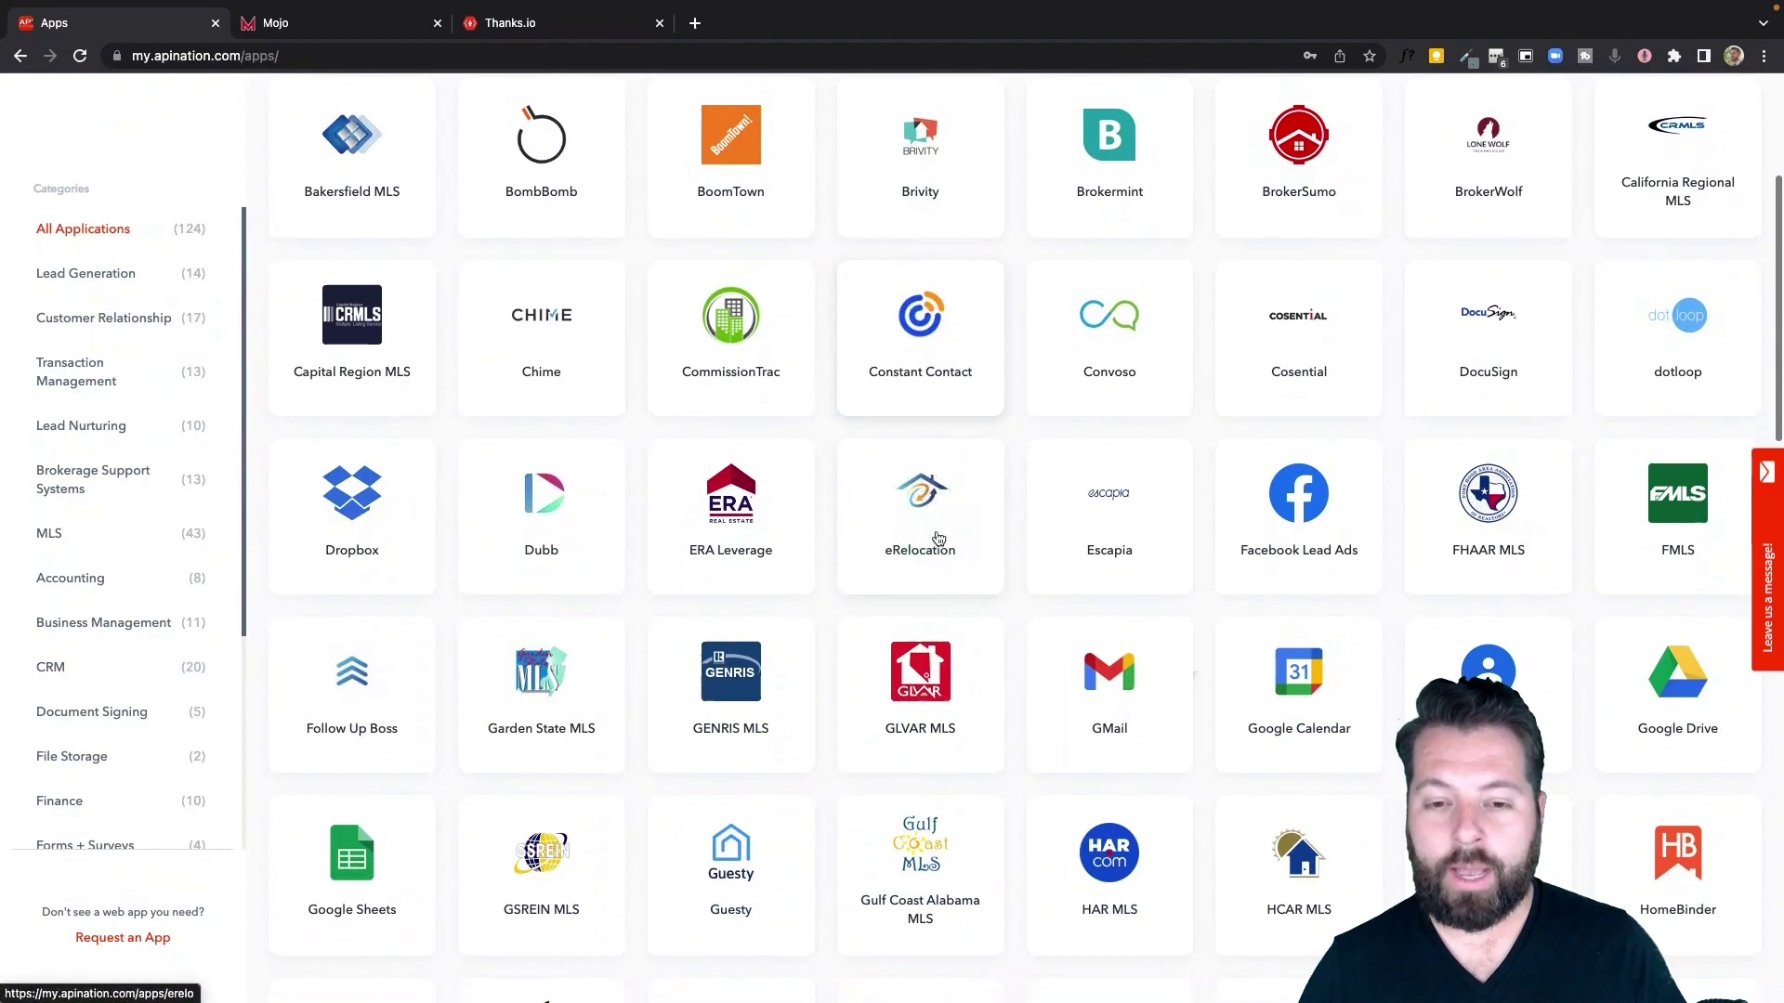
pyautogui.scroll(-1, 939, 538)
pyautogui.click(1115, 632)
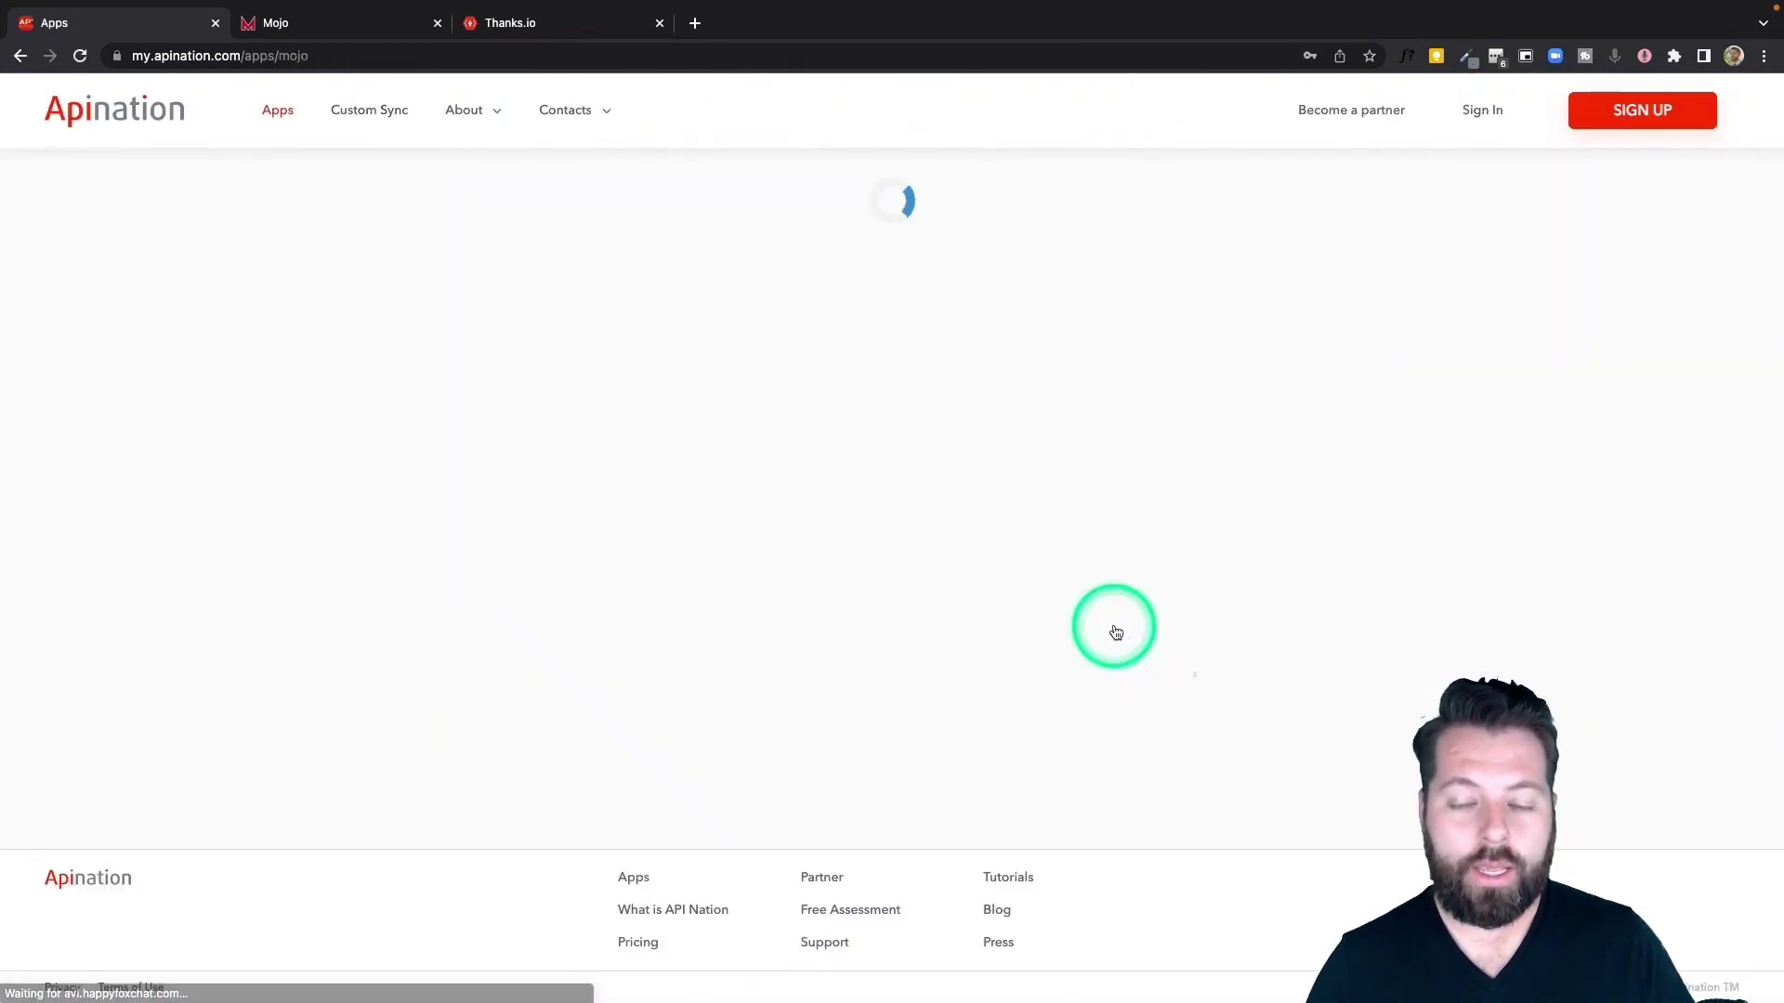
pyautogui.scroll(-3, 1116, 633)
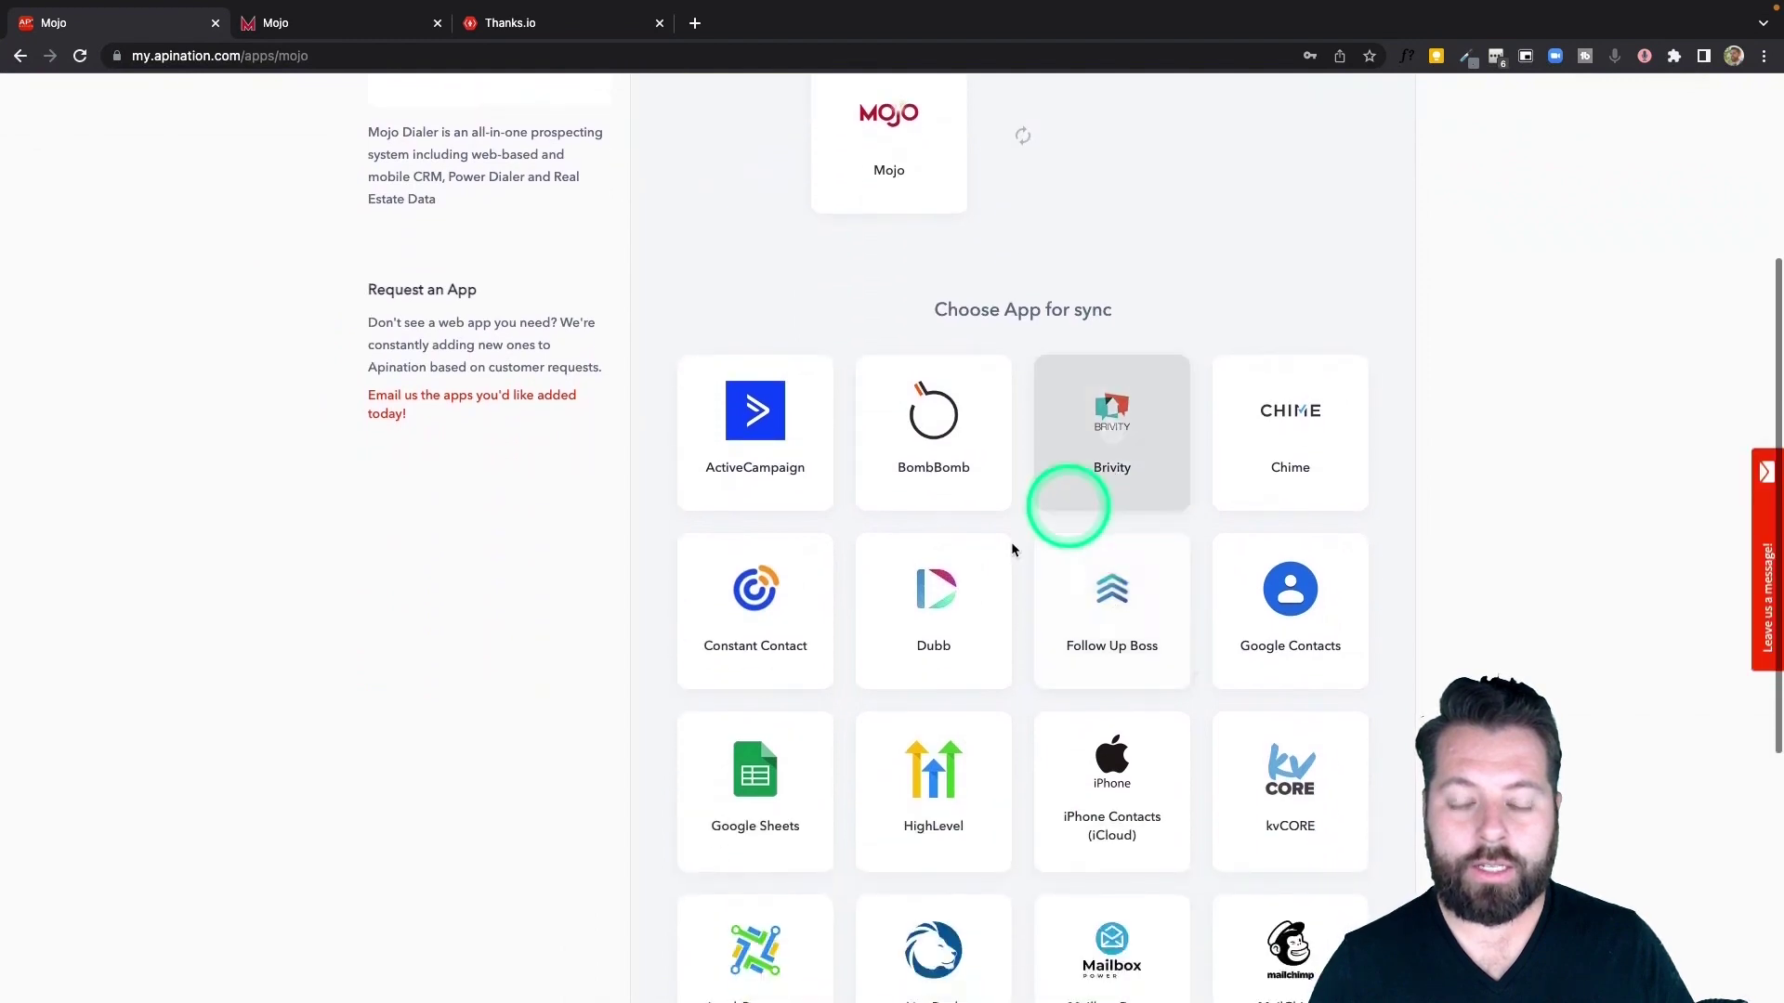
pyautogui.scroll(-1, 1145, 797)
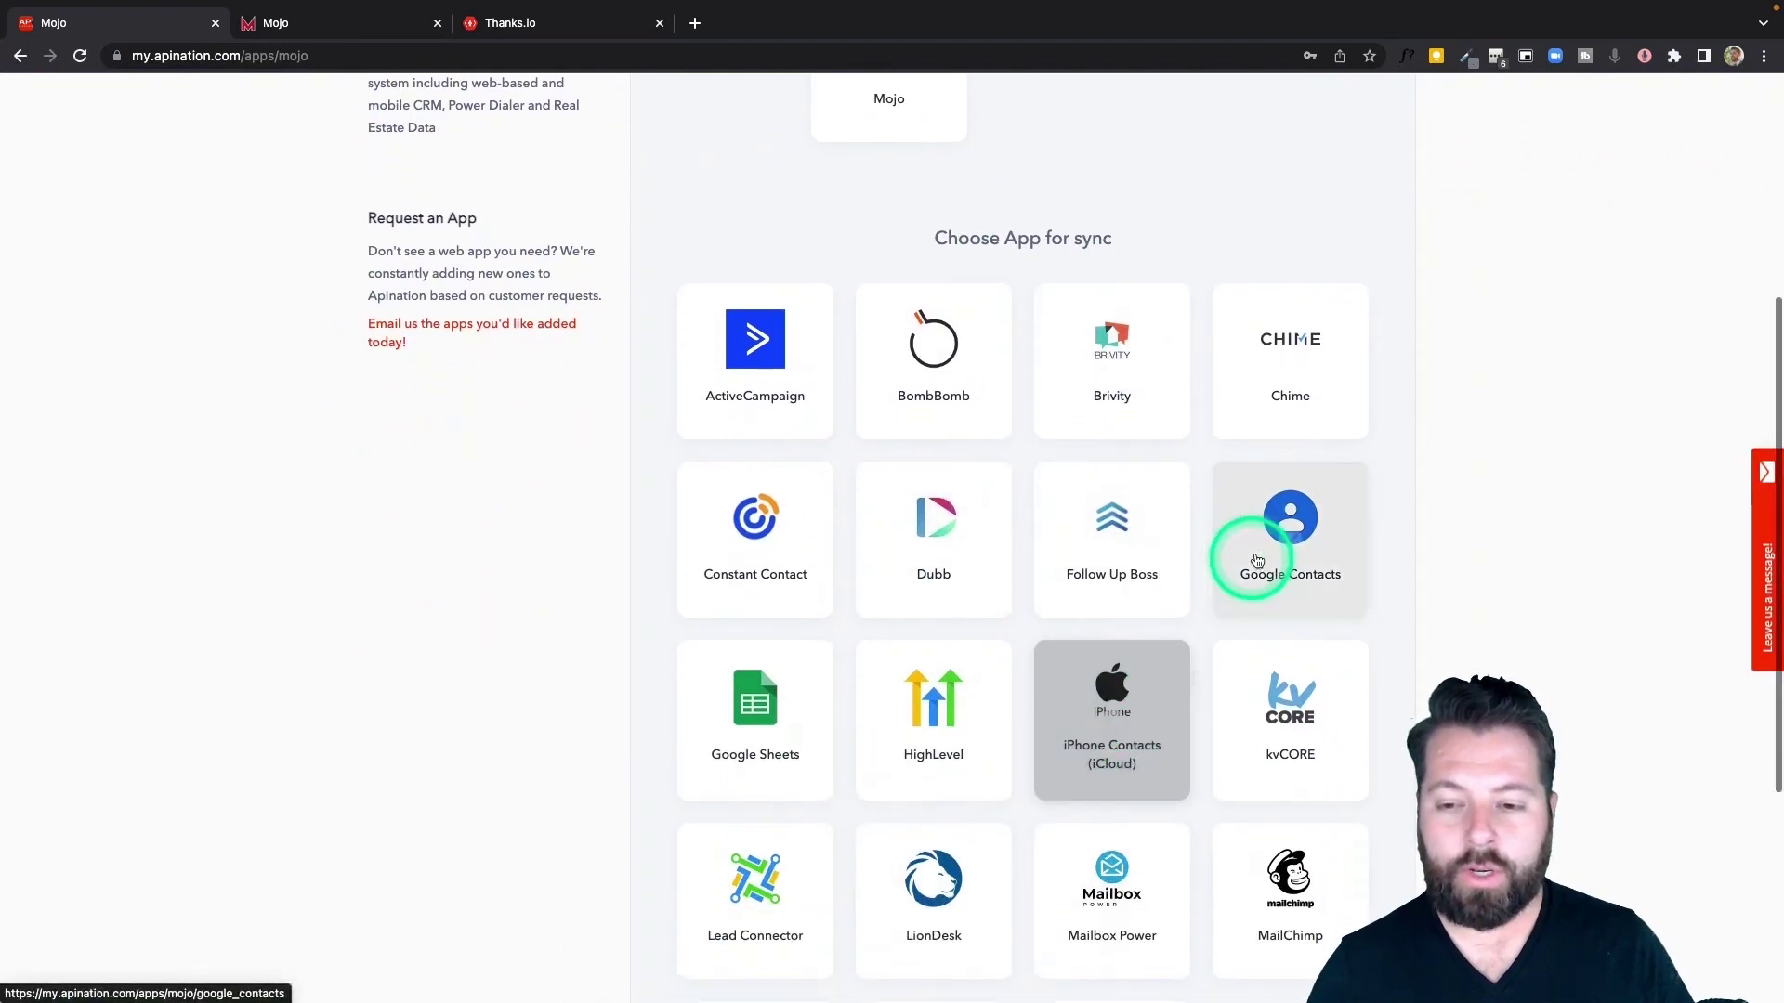
pyautogui.click(1268, 539)
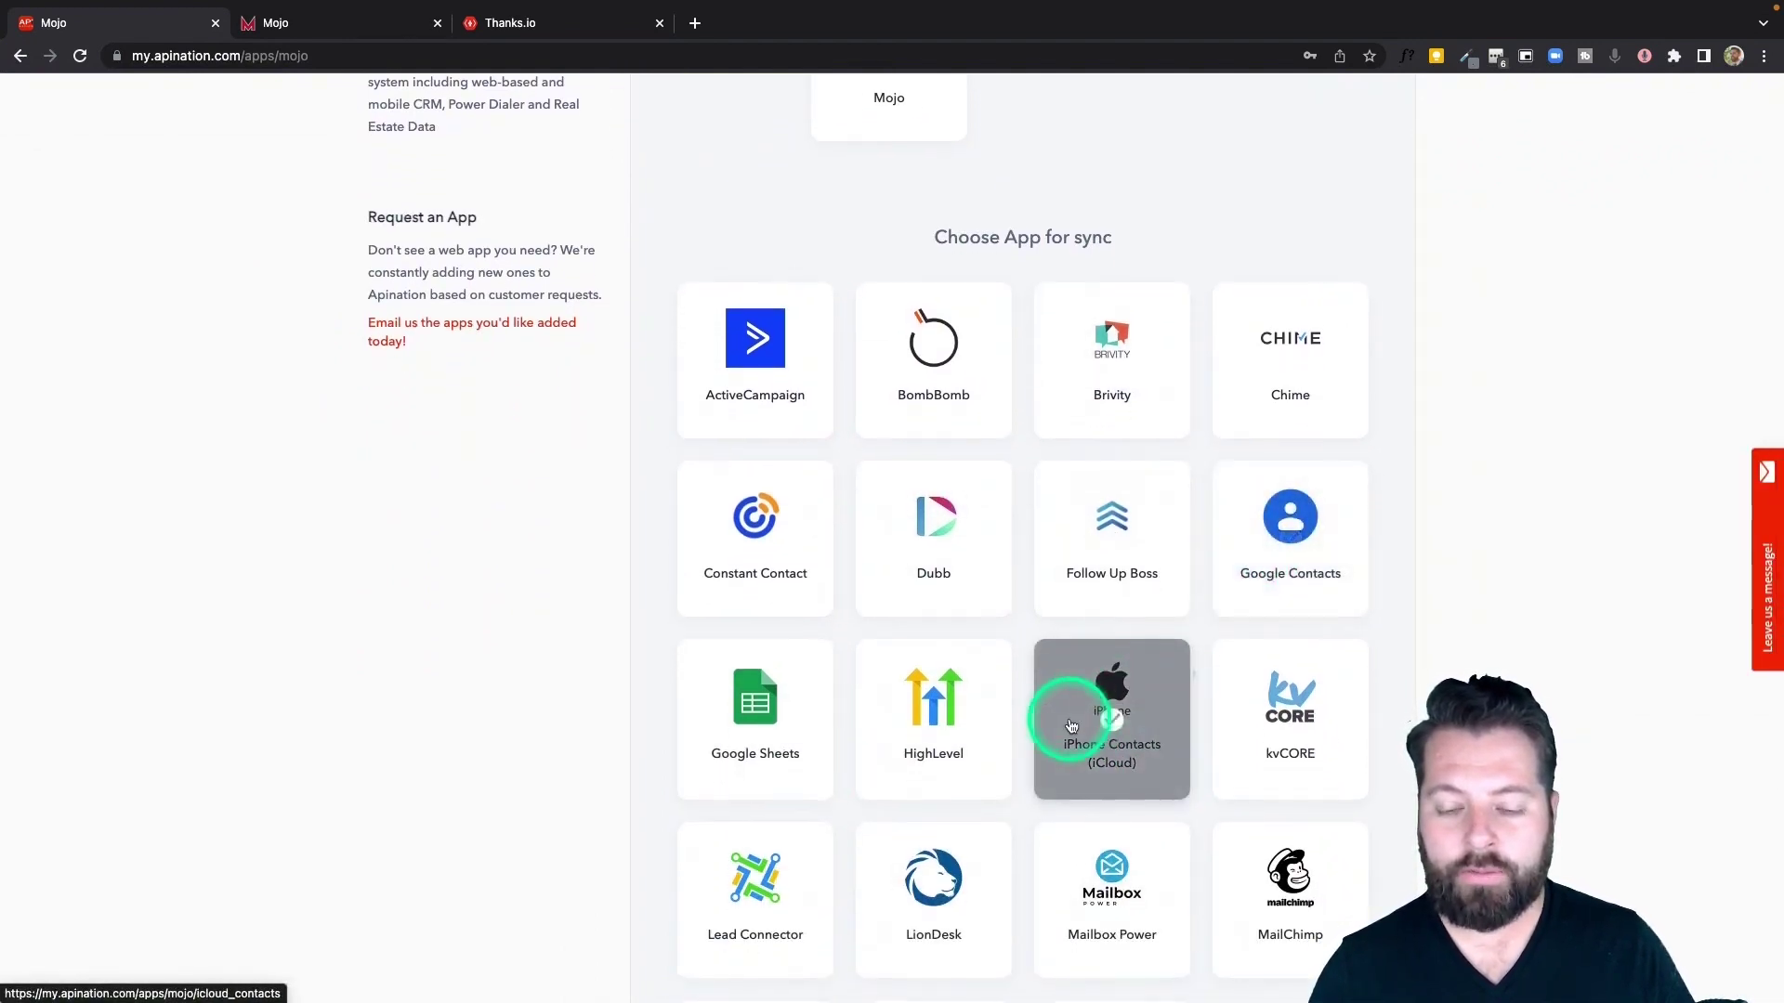
pyautogui.scroll(-3, 1069, 723)
pyautogui.click(1114, 847)
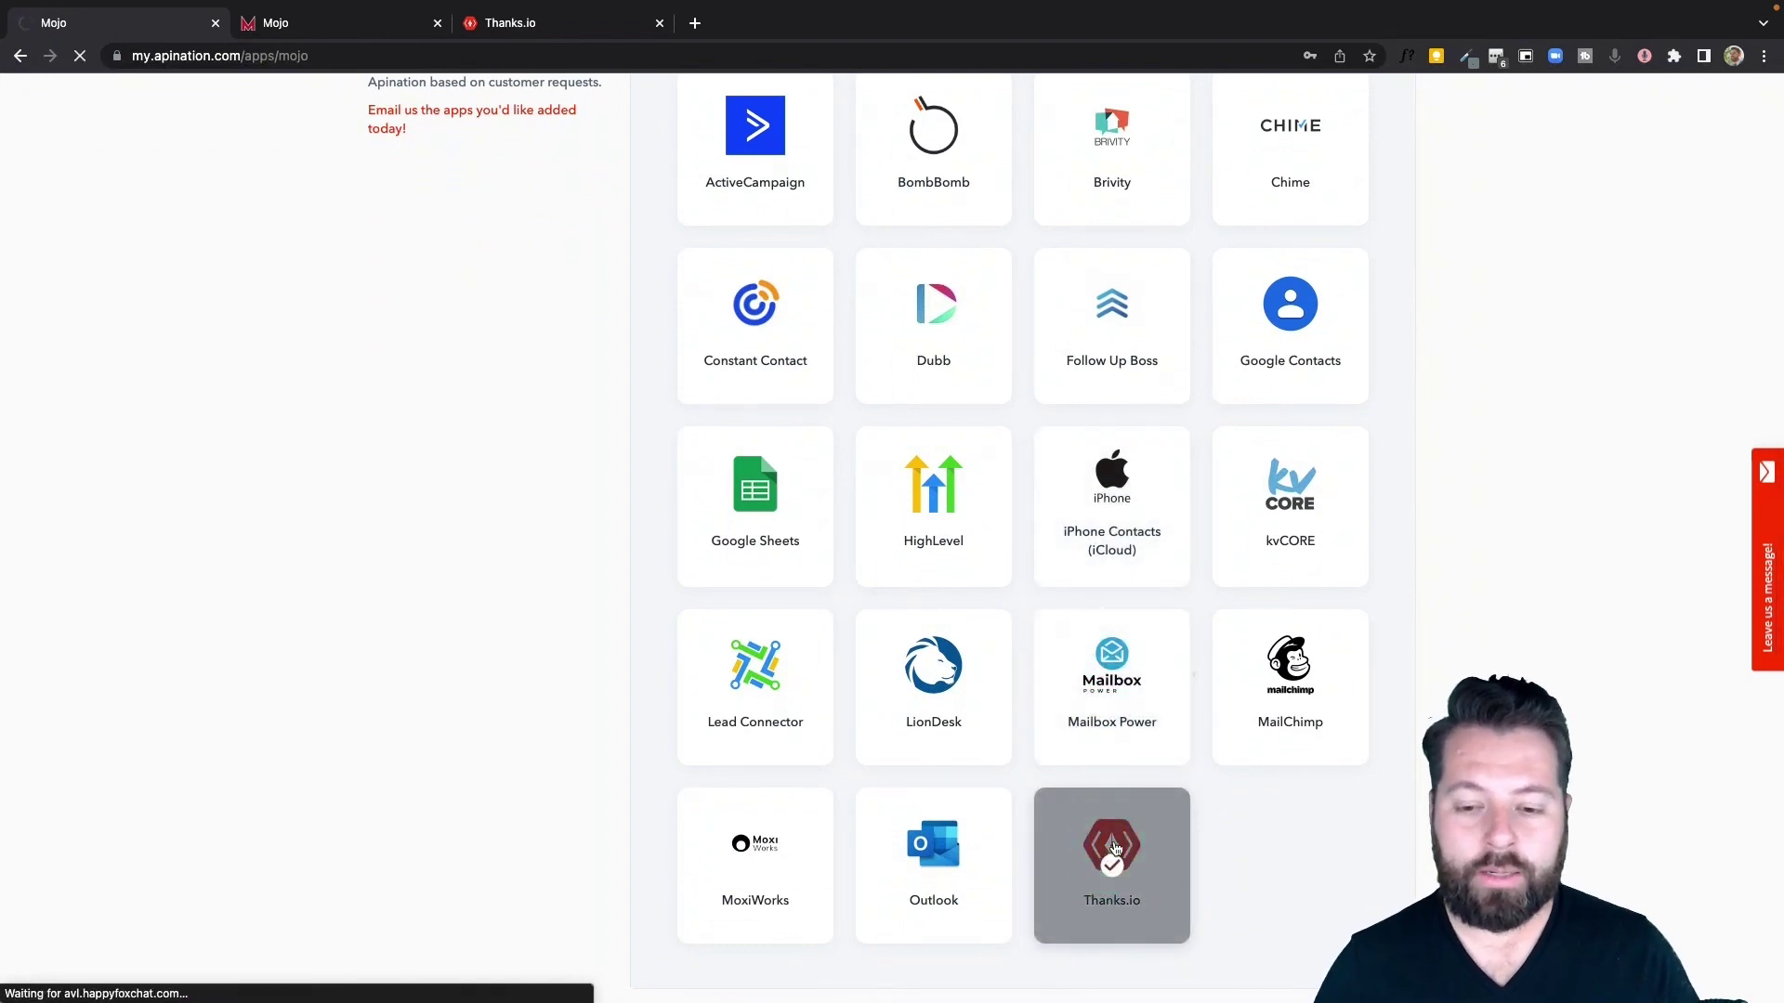
# Sign in to the API Nation account.
pyautogui.click(1317, 713)
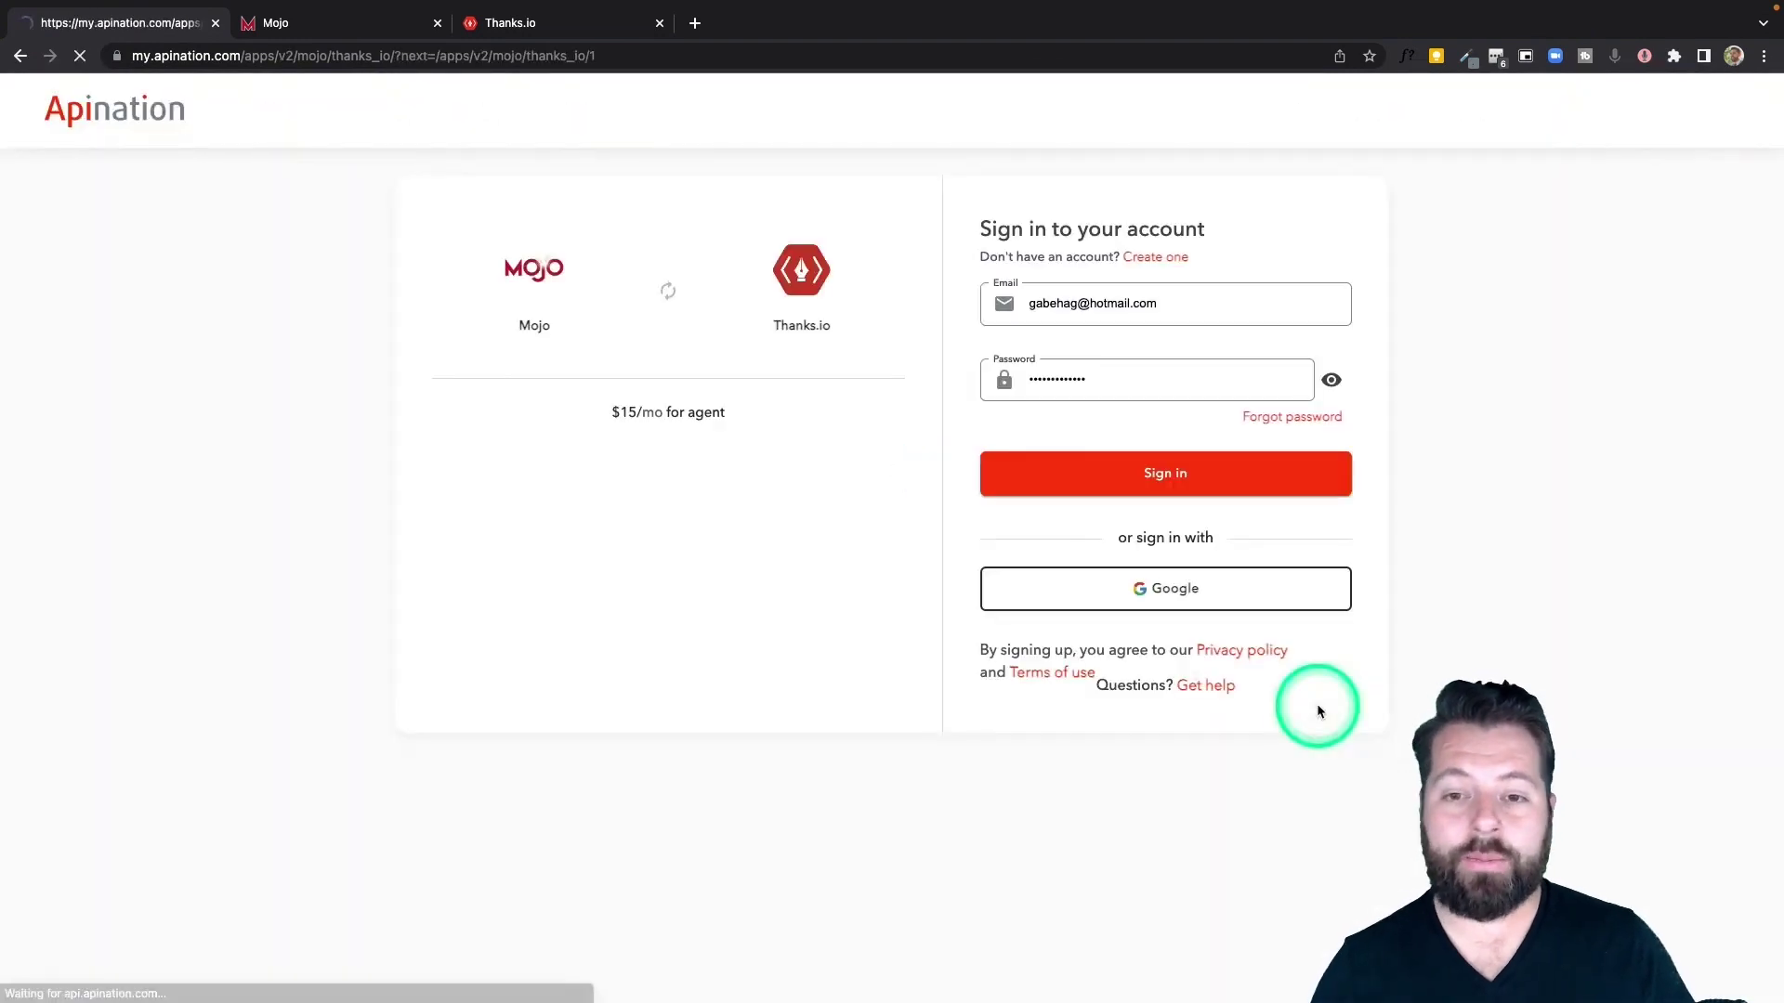
pyautogui.press('Return')
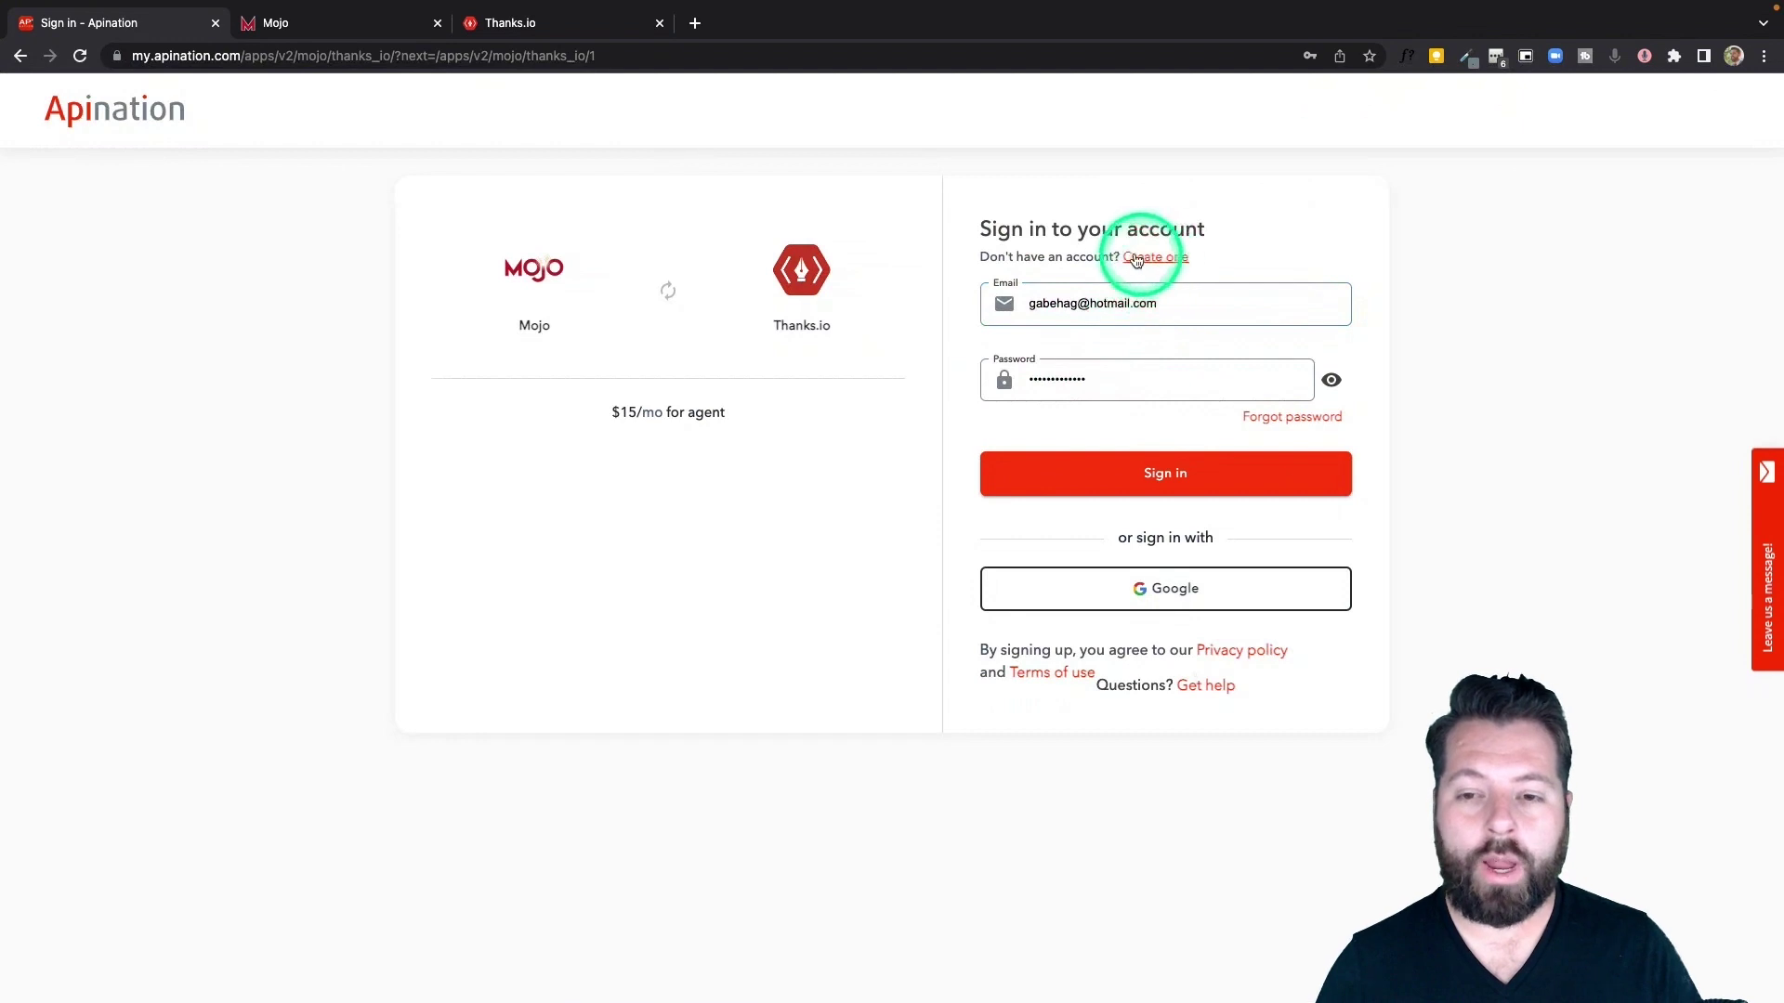
pyautogui.click(1134, 589)
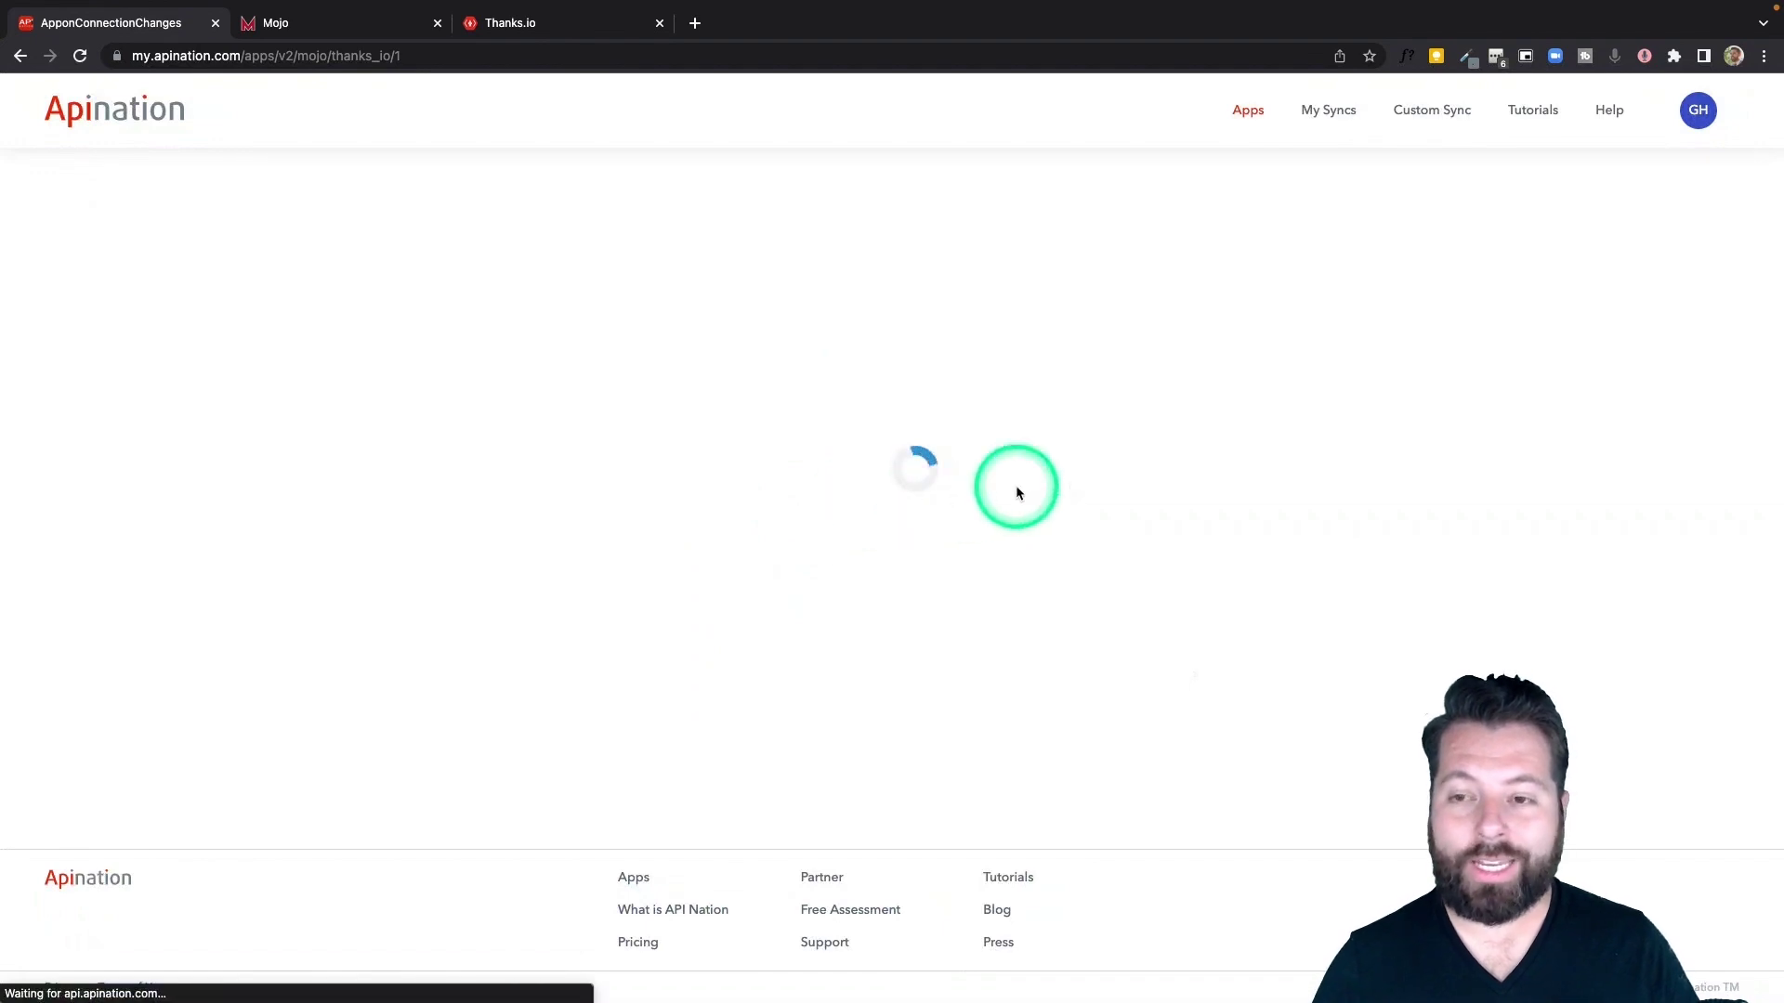
# Connect the Mojo account using the saved Mojo login.
pyautogui.click(1173, 455)
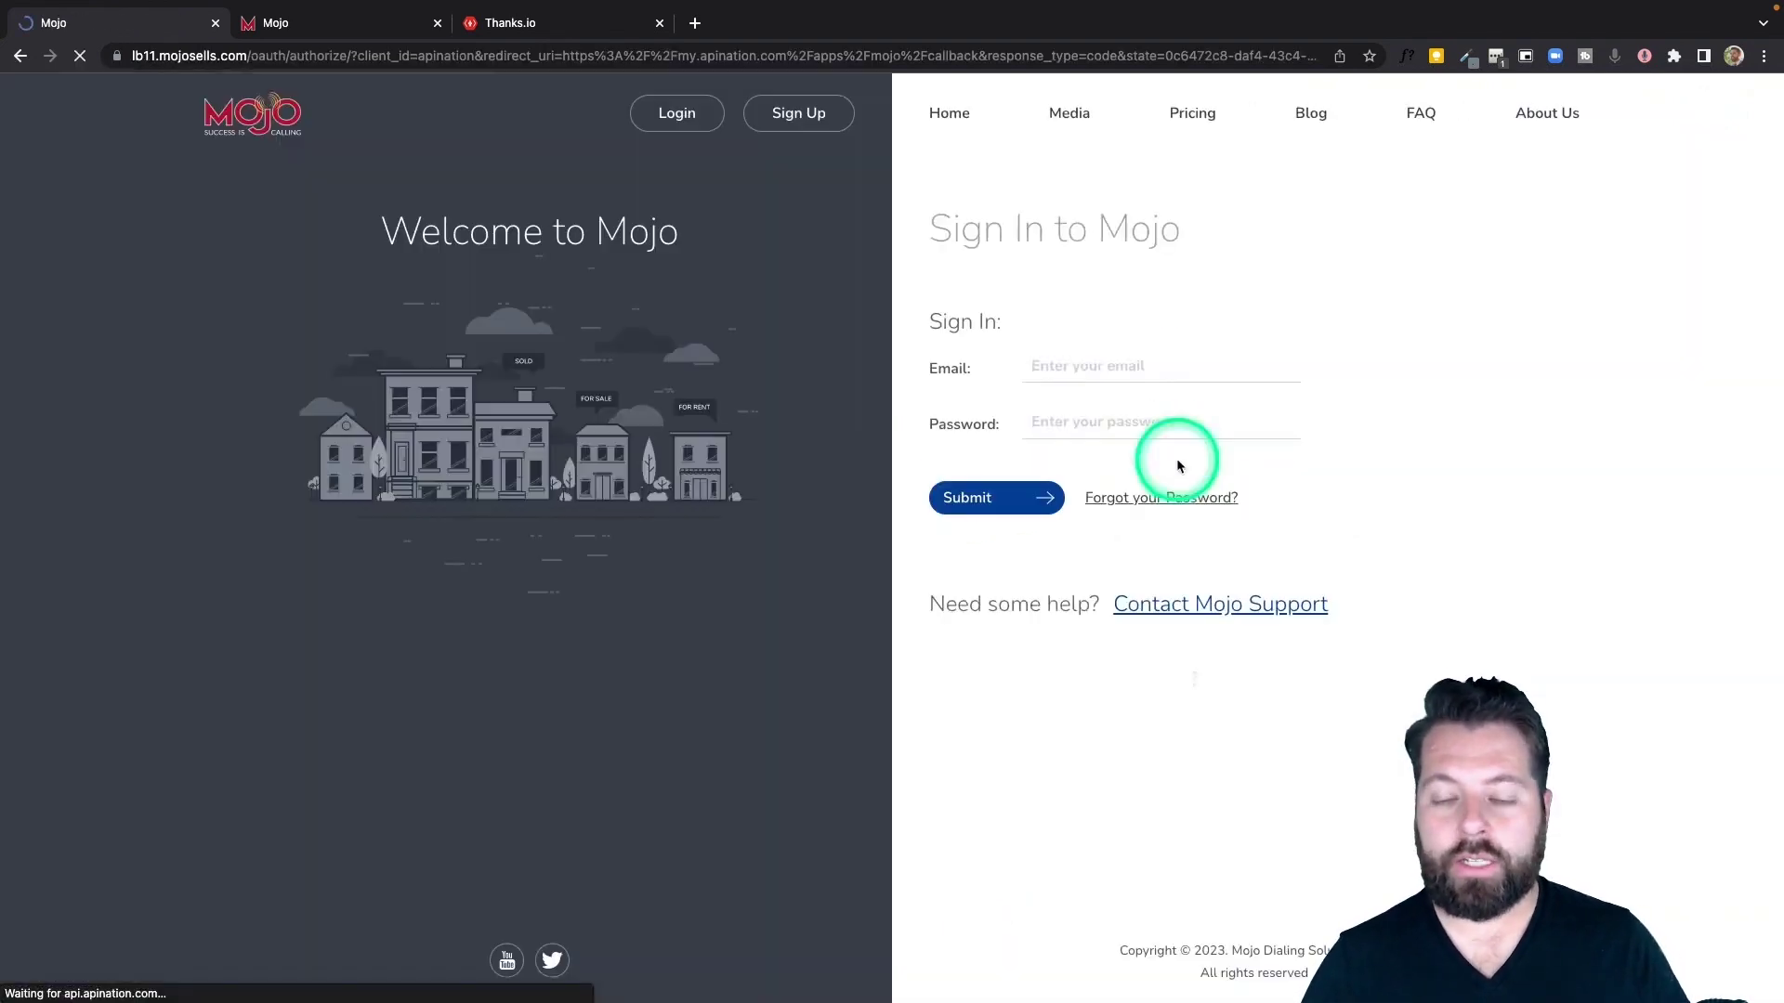
pyautogui.click(1134, 364)
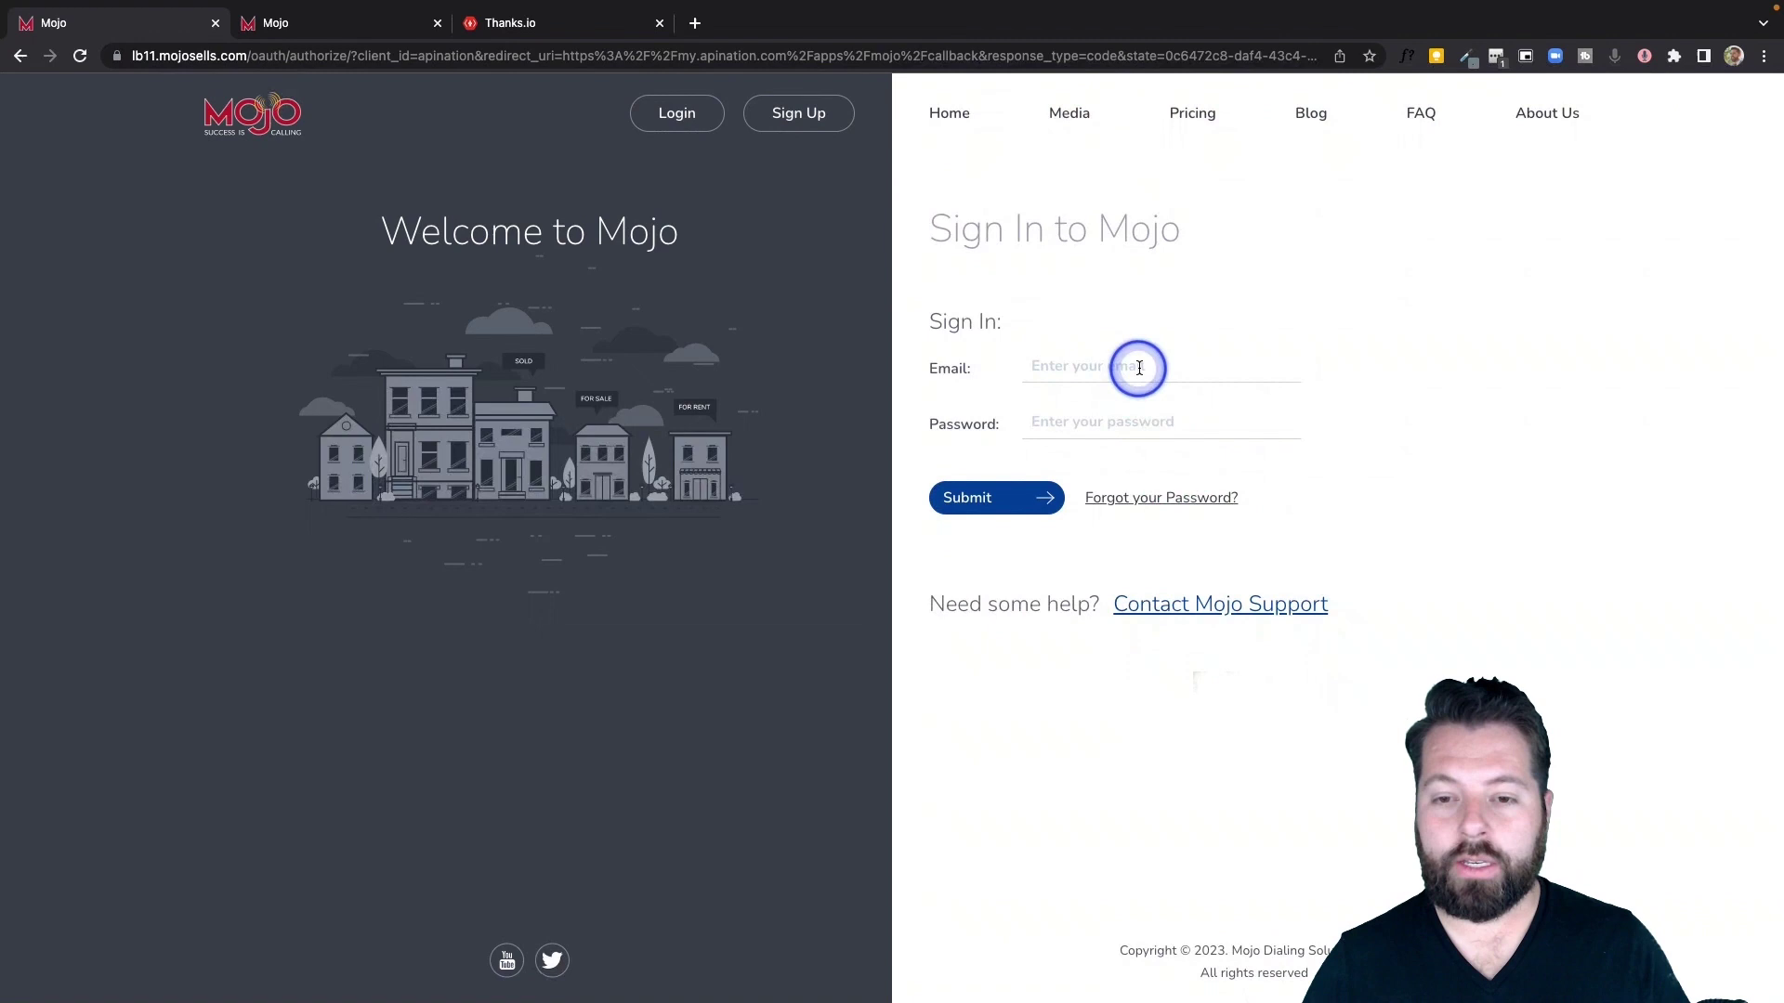
pyautogui.click(1129, 409)
pyautogui.click(1022, 495)
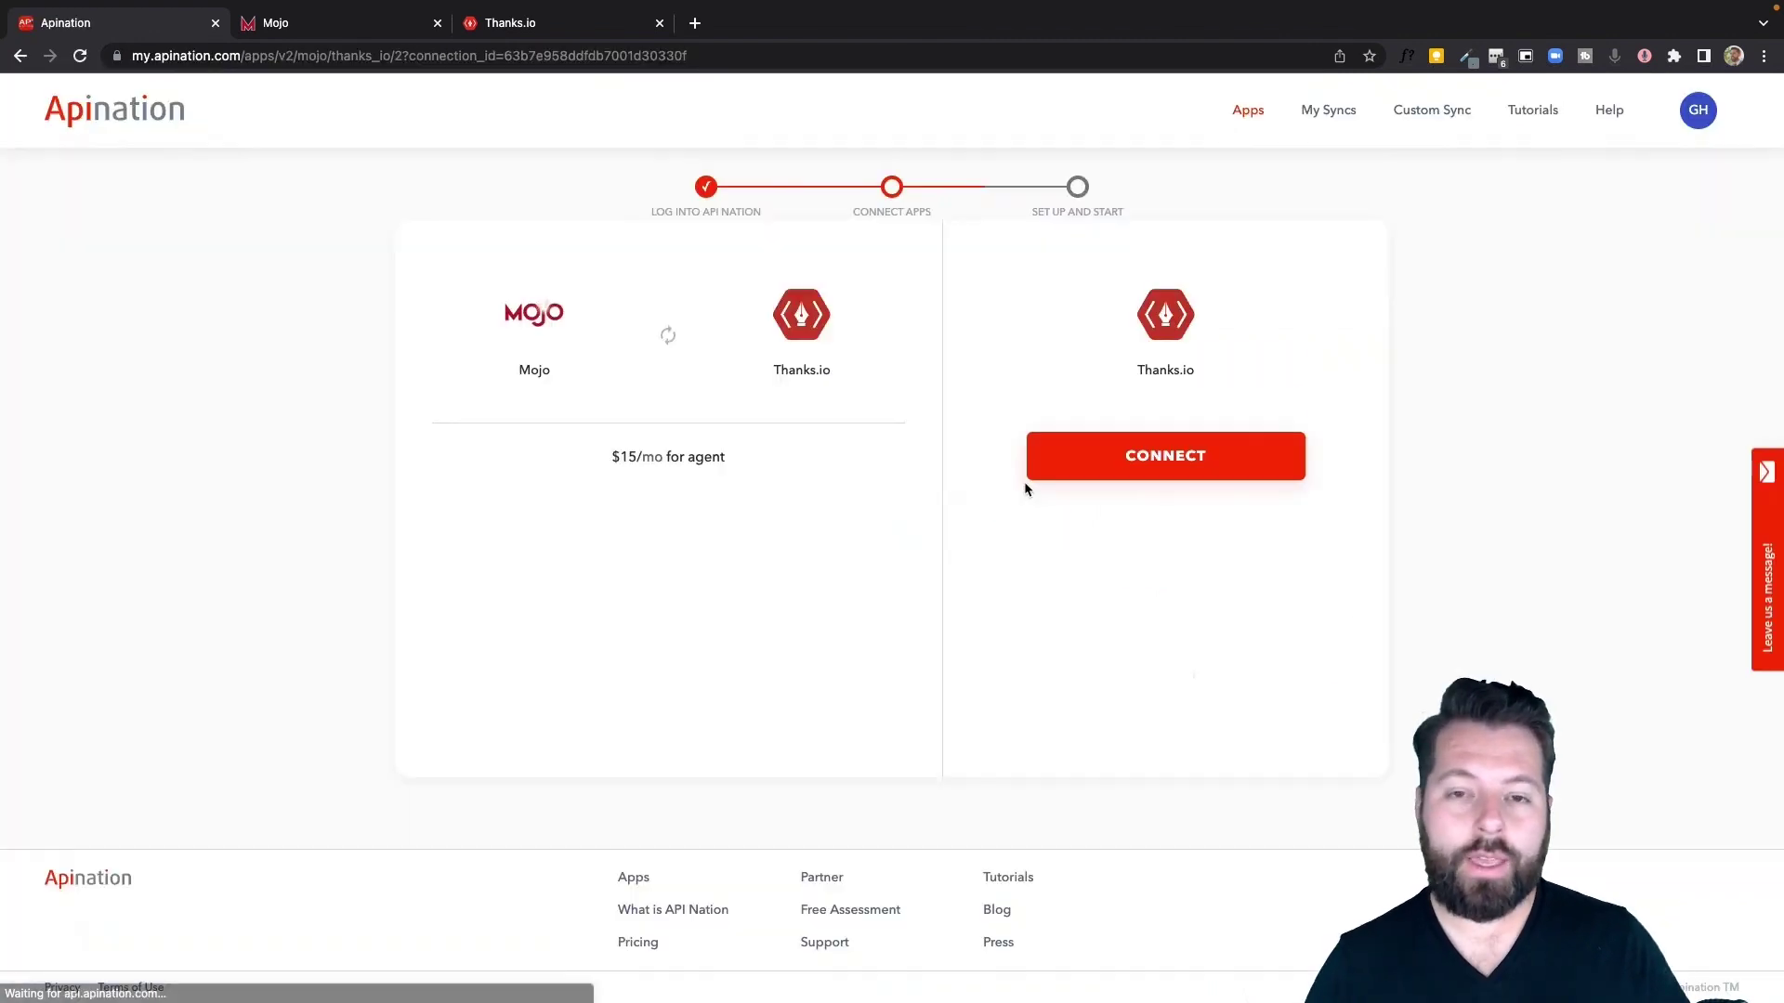
# Connect the Thanks.io account and select it to continue to setup.
pyautogui.click(1078, 480)
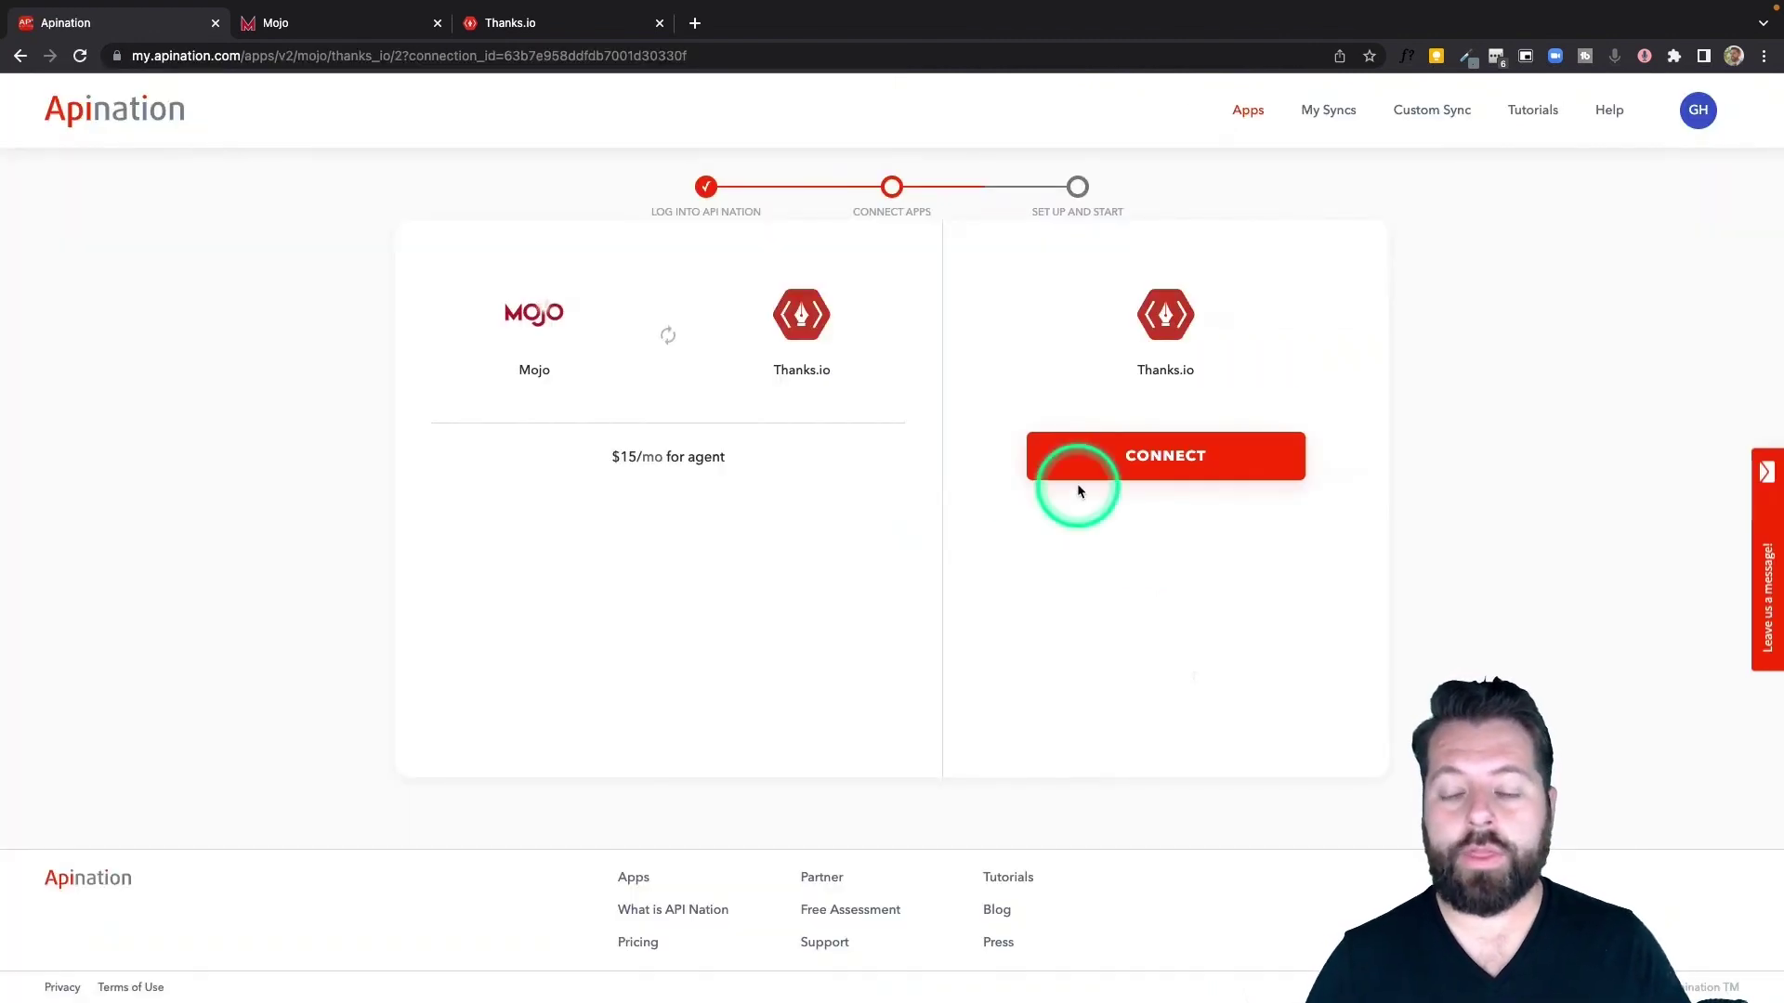
pyautogui.click(1158, 468)
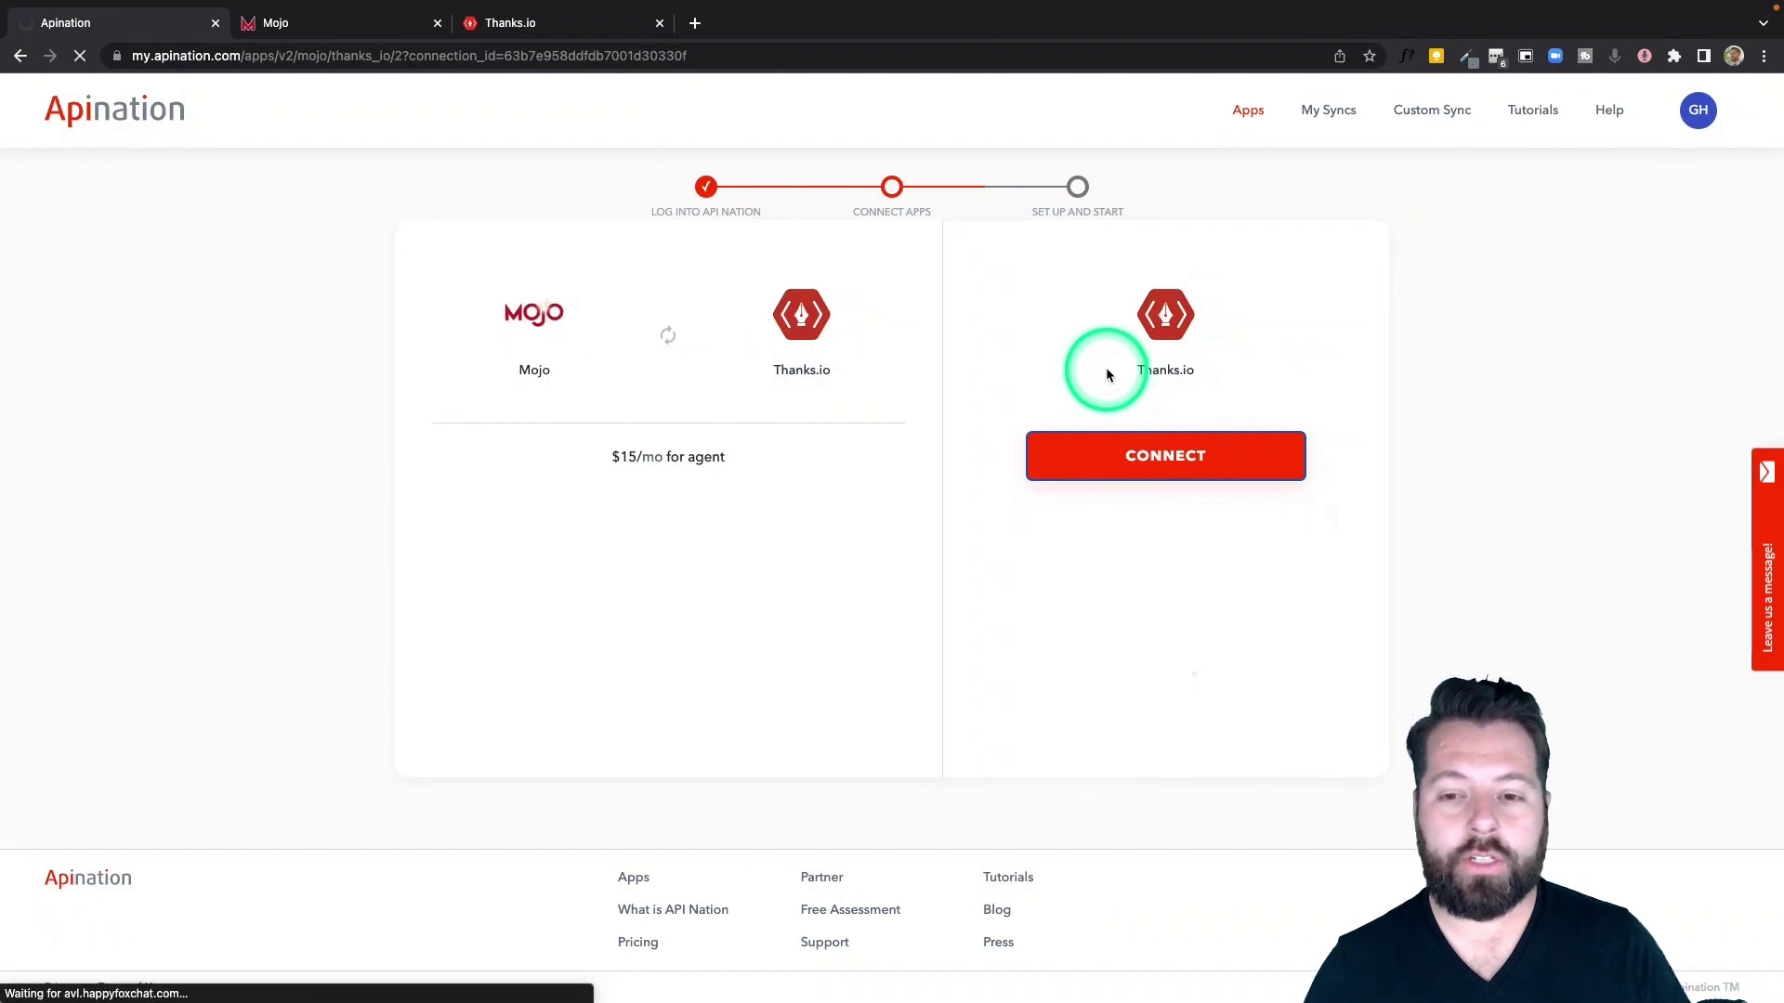
pyautogui.click(1165, 525)
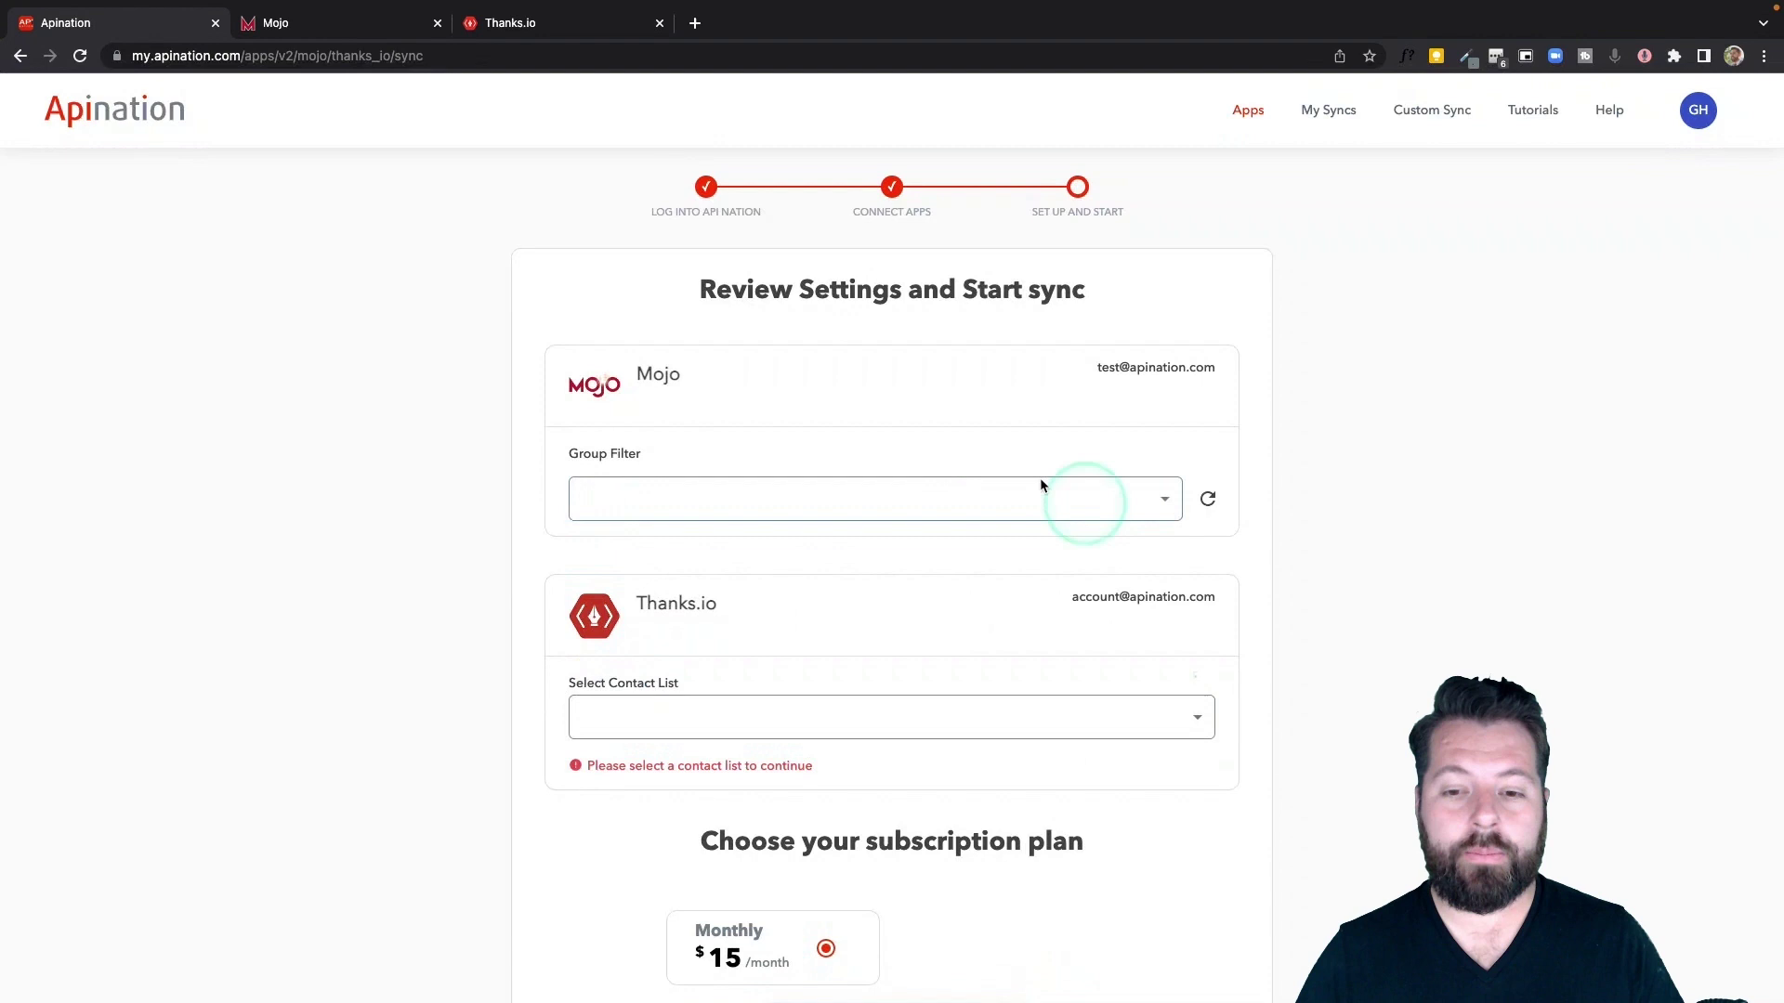
# Set the Group Filter to only the thanks.io Mojo group.
pyautogui.scroll(-2, 1009, 459)
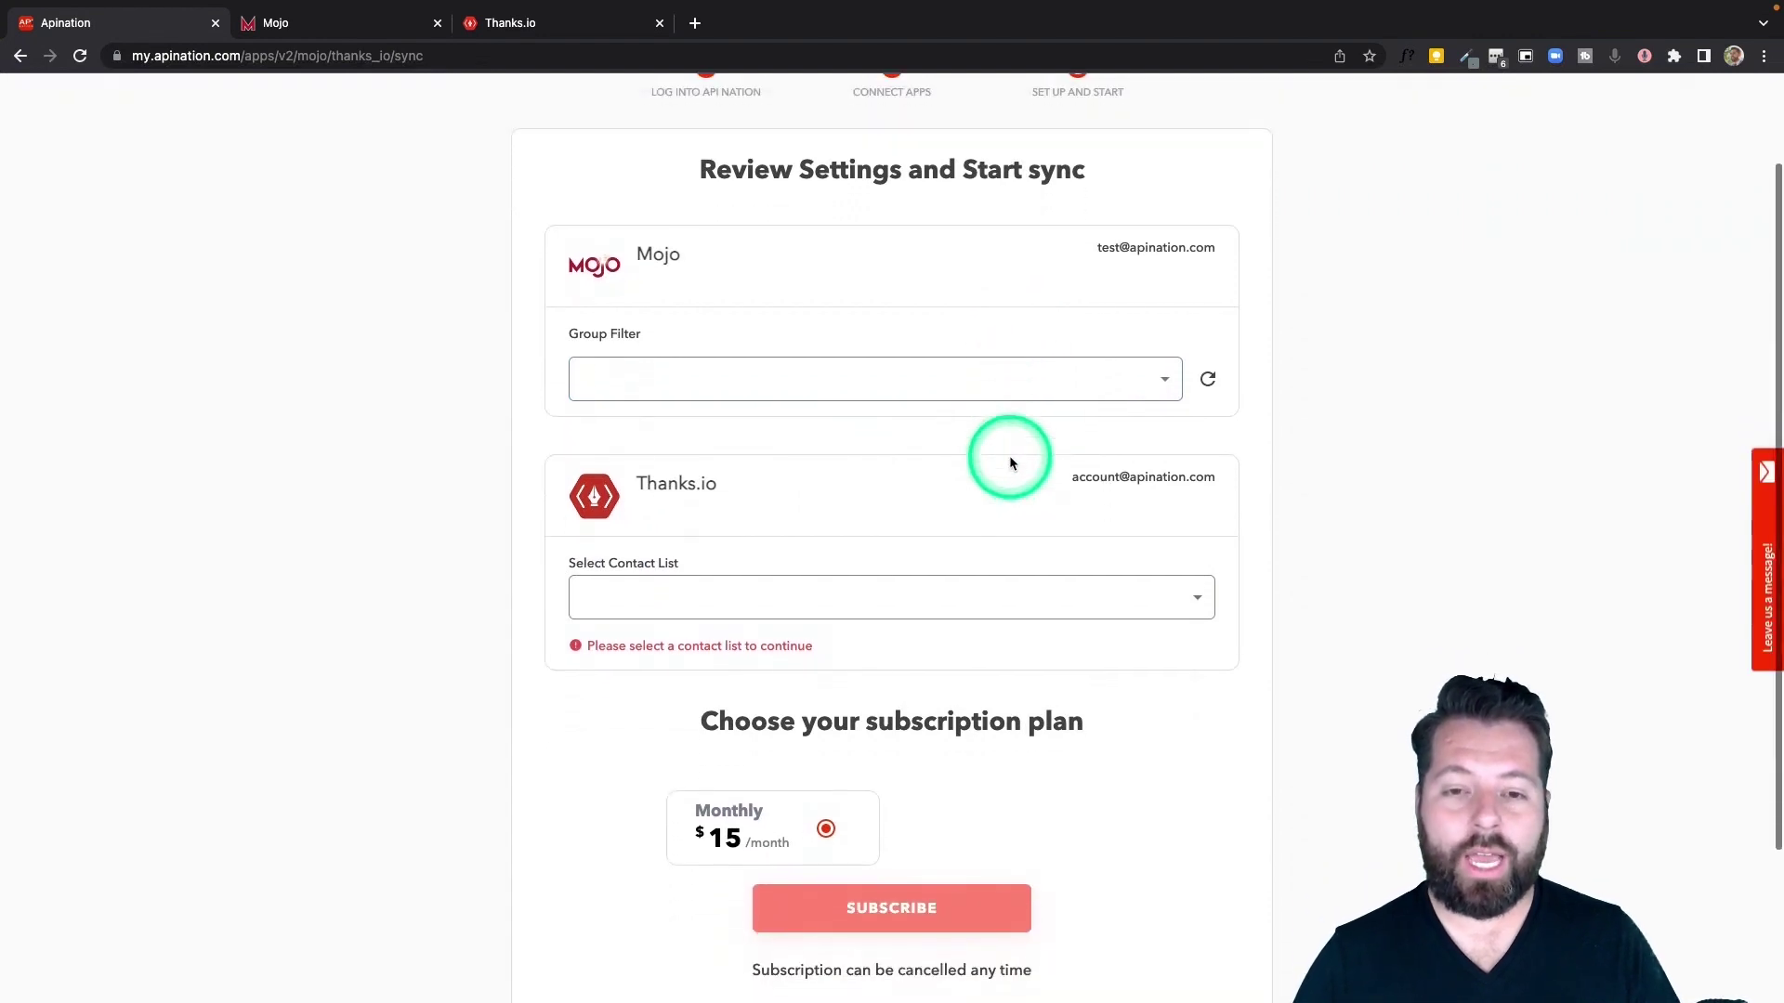
pyautogui.click(1108, 375)
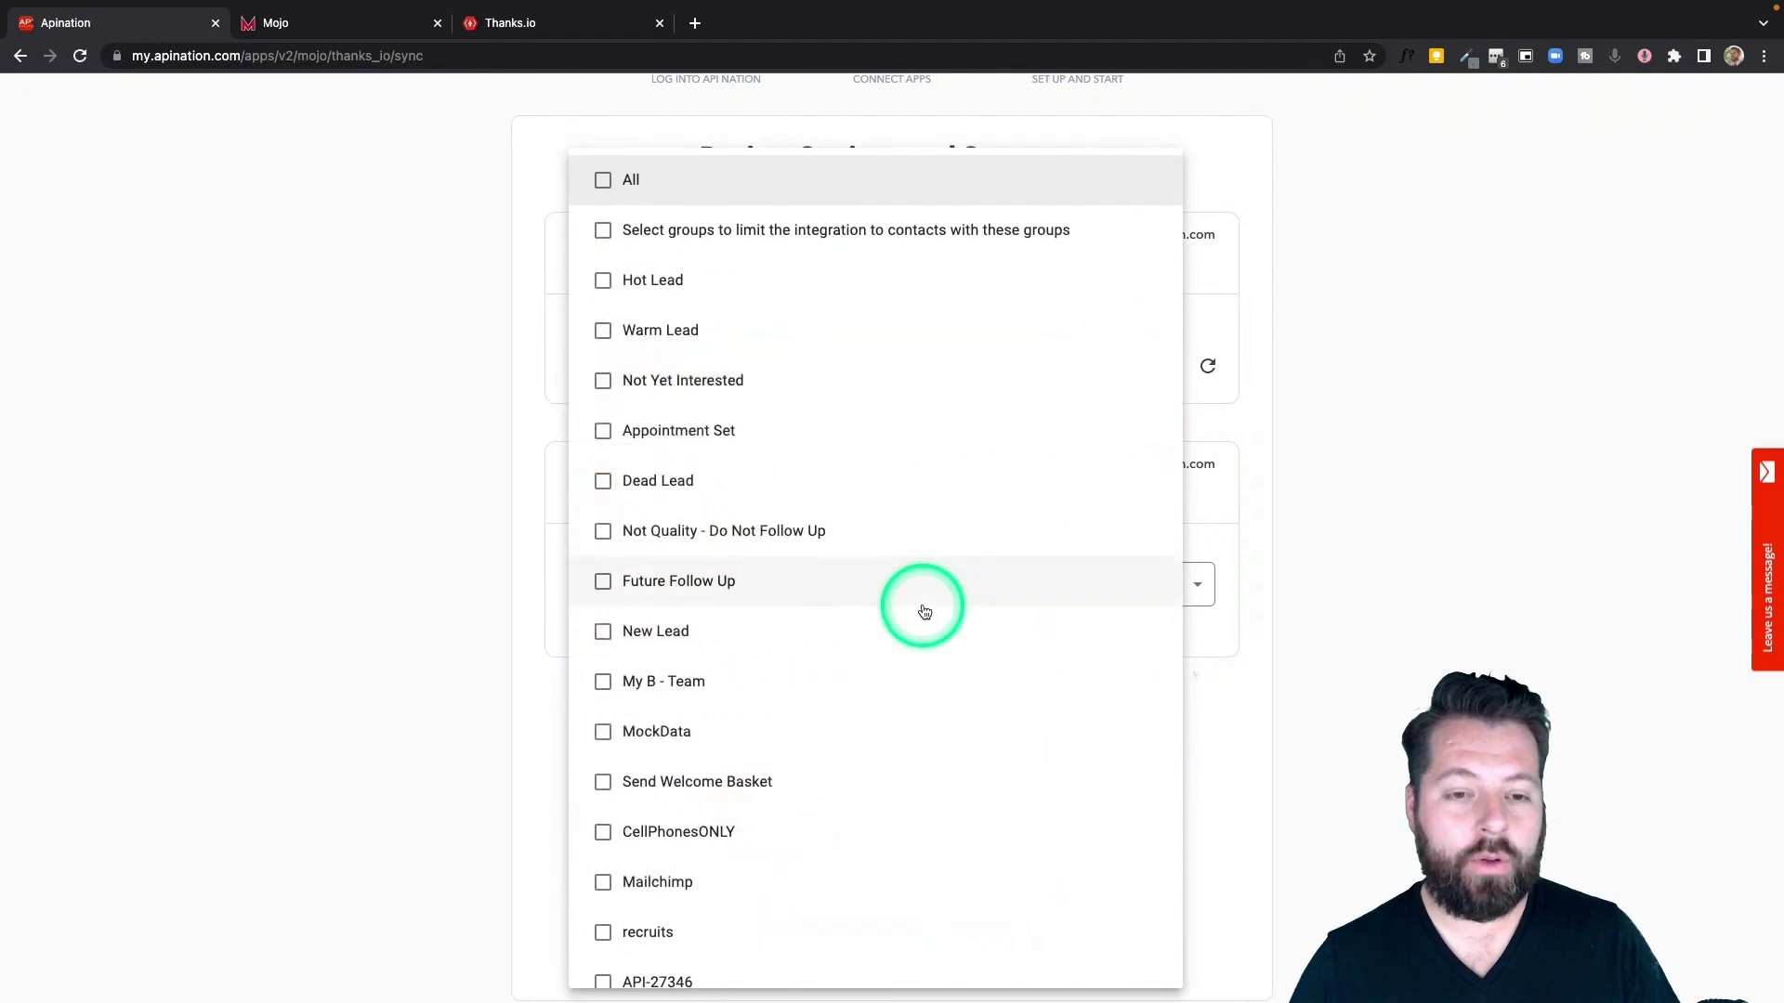
pyautogui.scroll(-1, 925, 605)
pyautogui.scroll(-10, 924, 610)
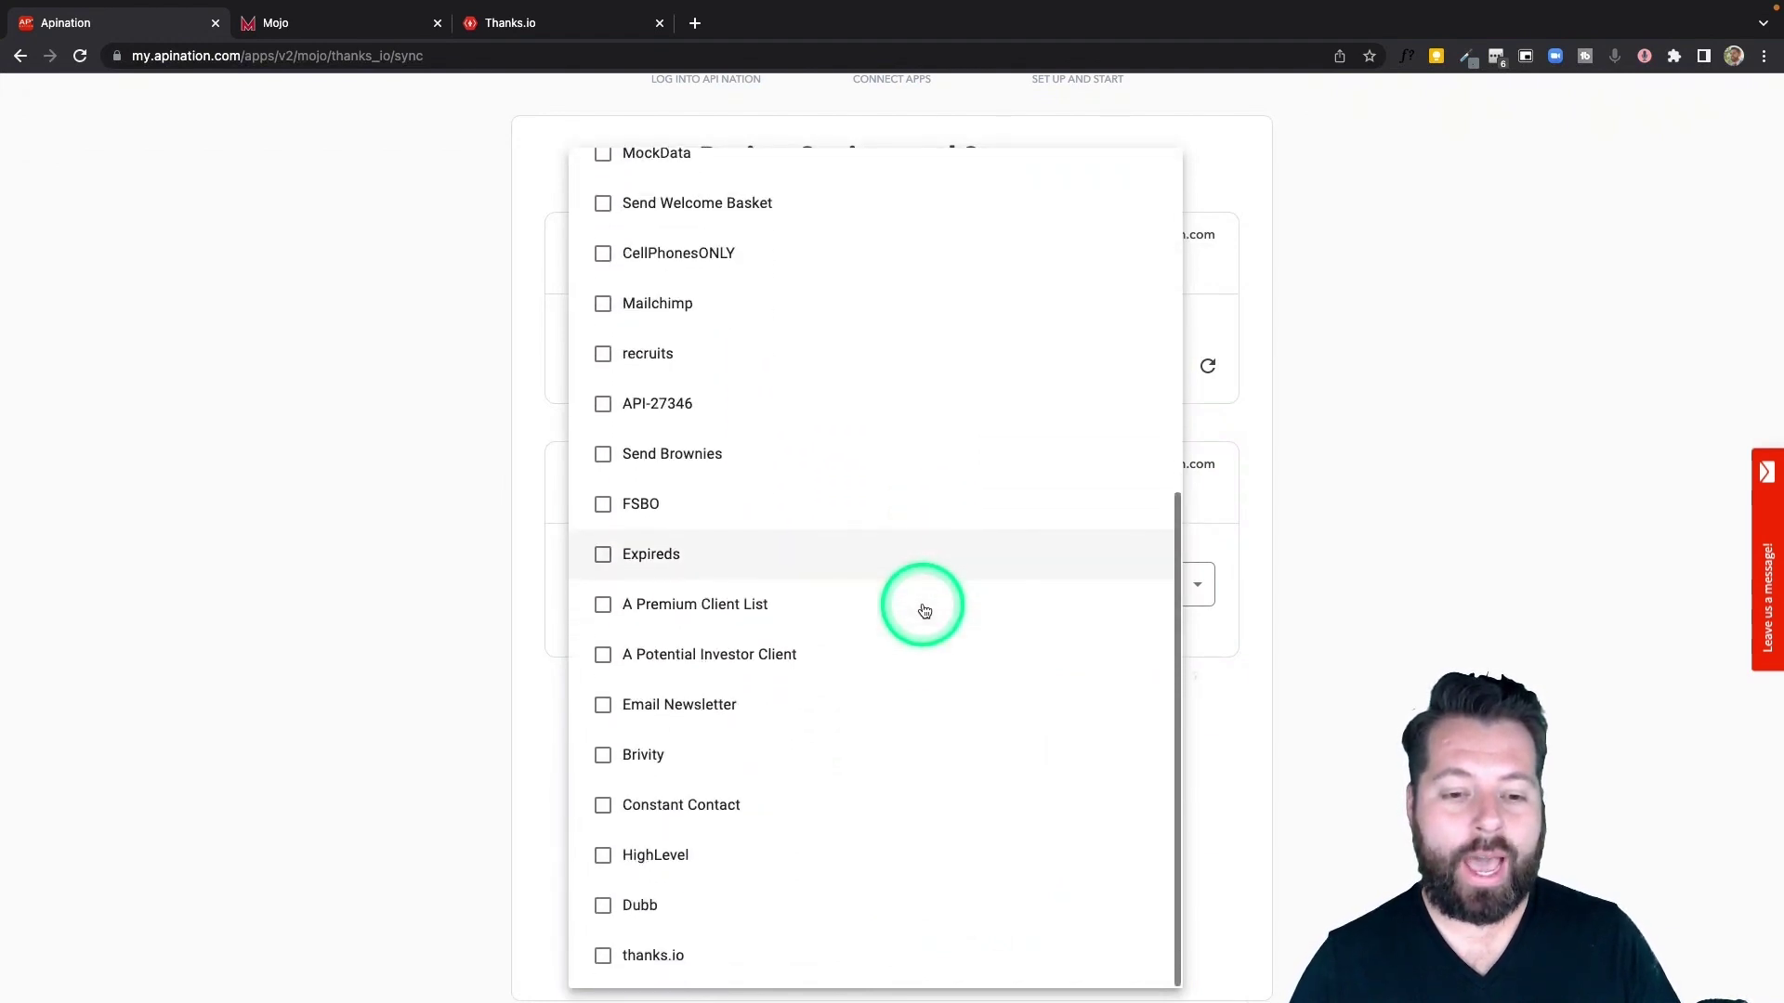
pyautogui.click(638, 954)
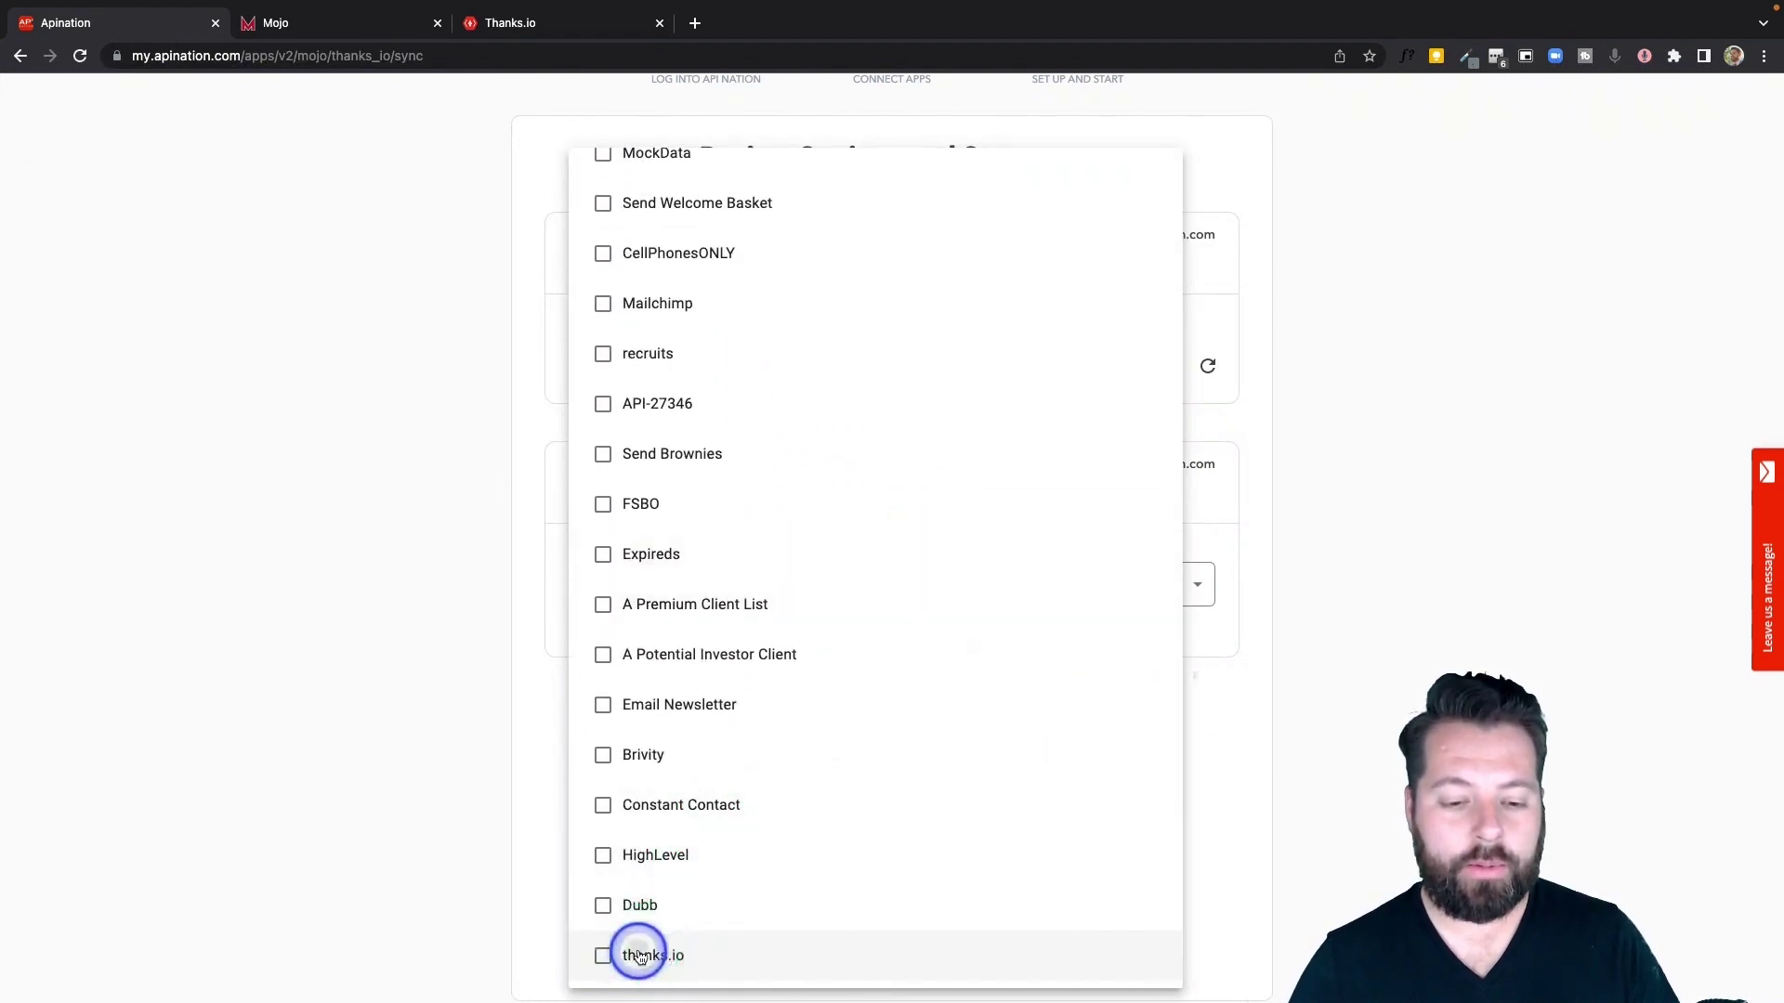
pyautogui.click(502, 823)
# Create a new Thanks.io contact list named Mojo Contacts and subscribe at $15 monthly.
pyautogui.click(762, 584)
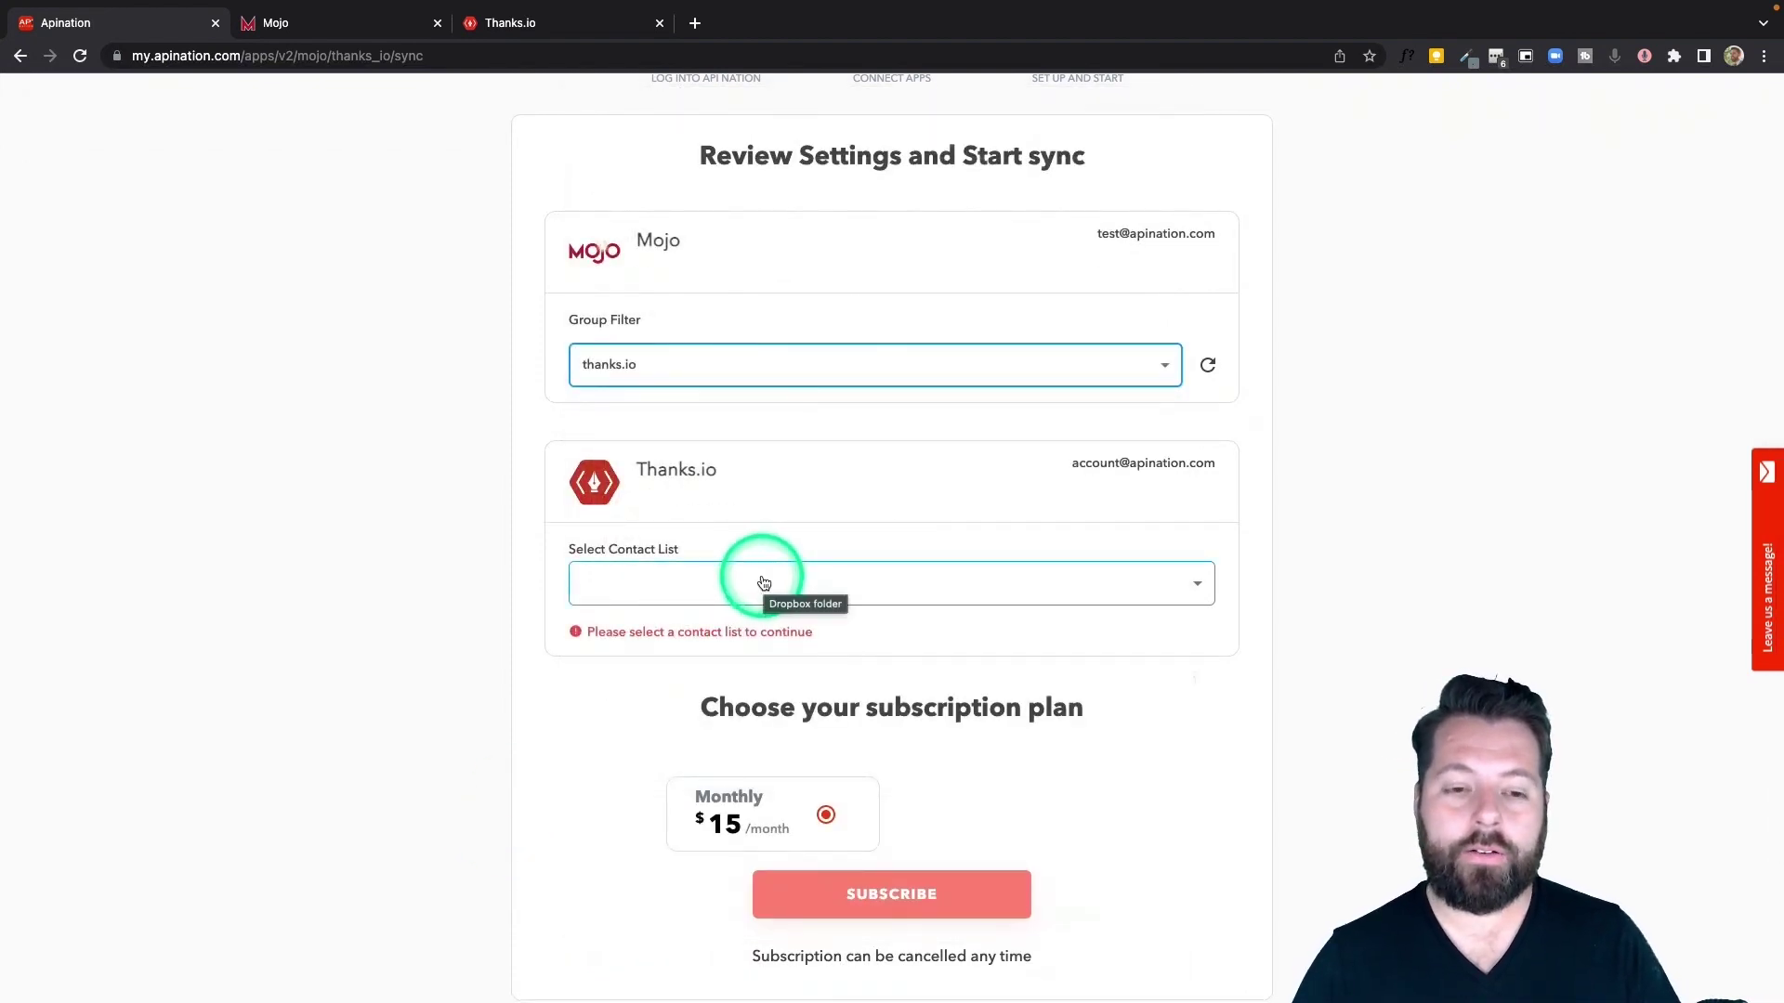
pyautogui.click(762, 583)
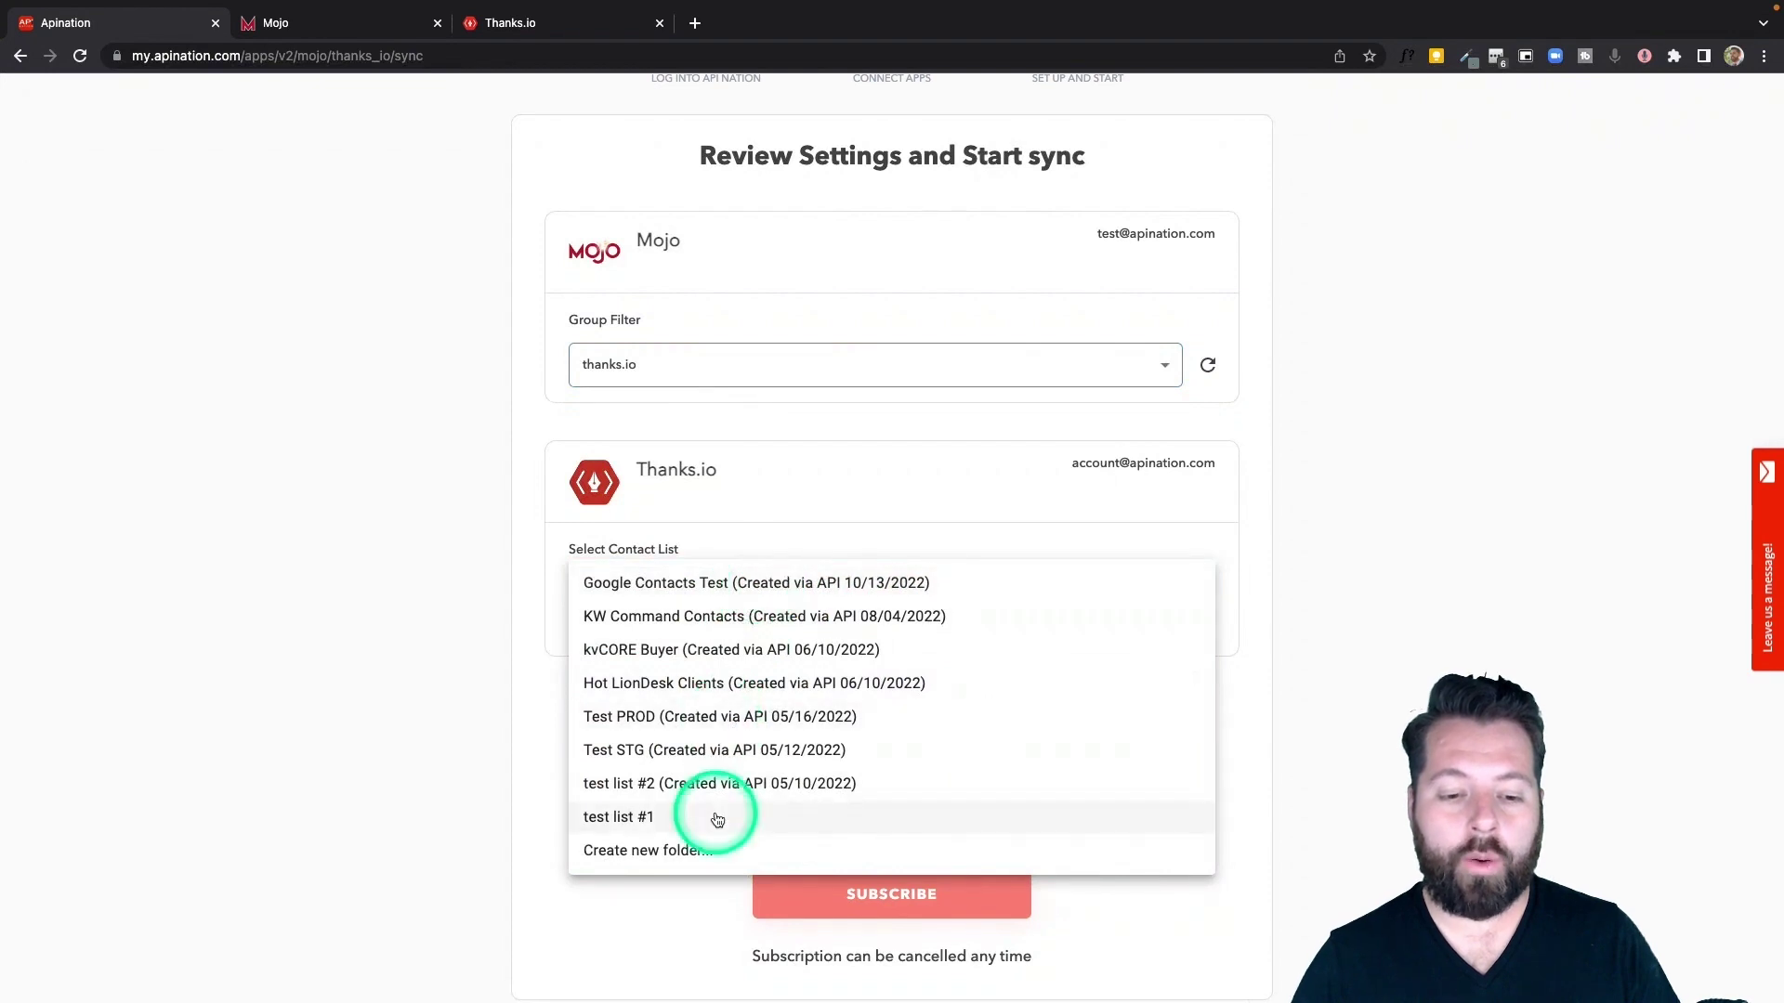
pyautogui.click(676, 856)
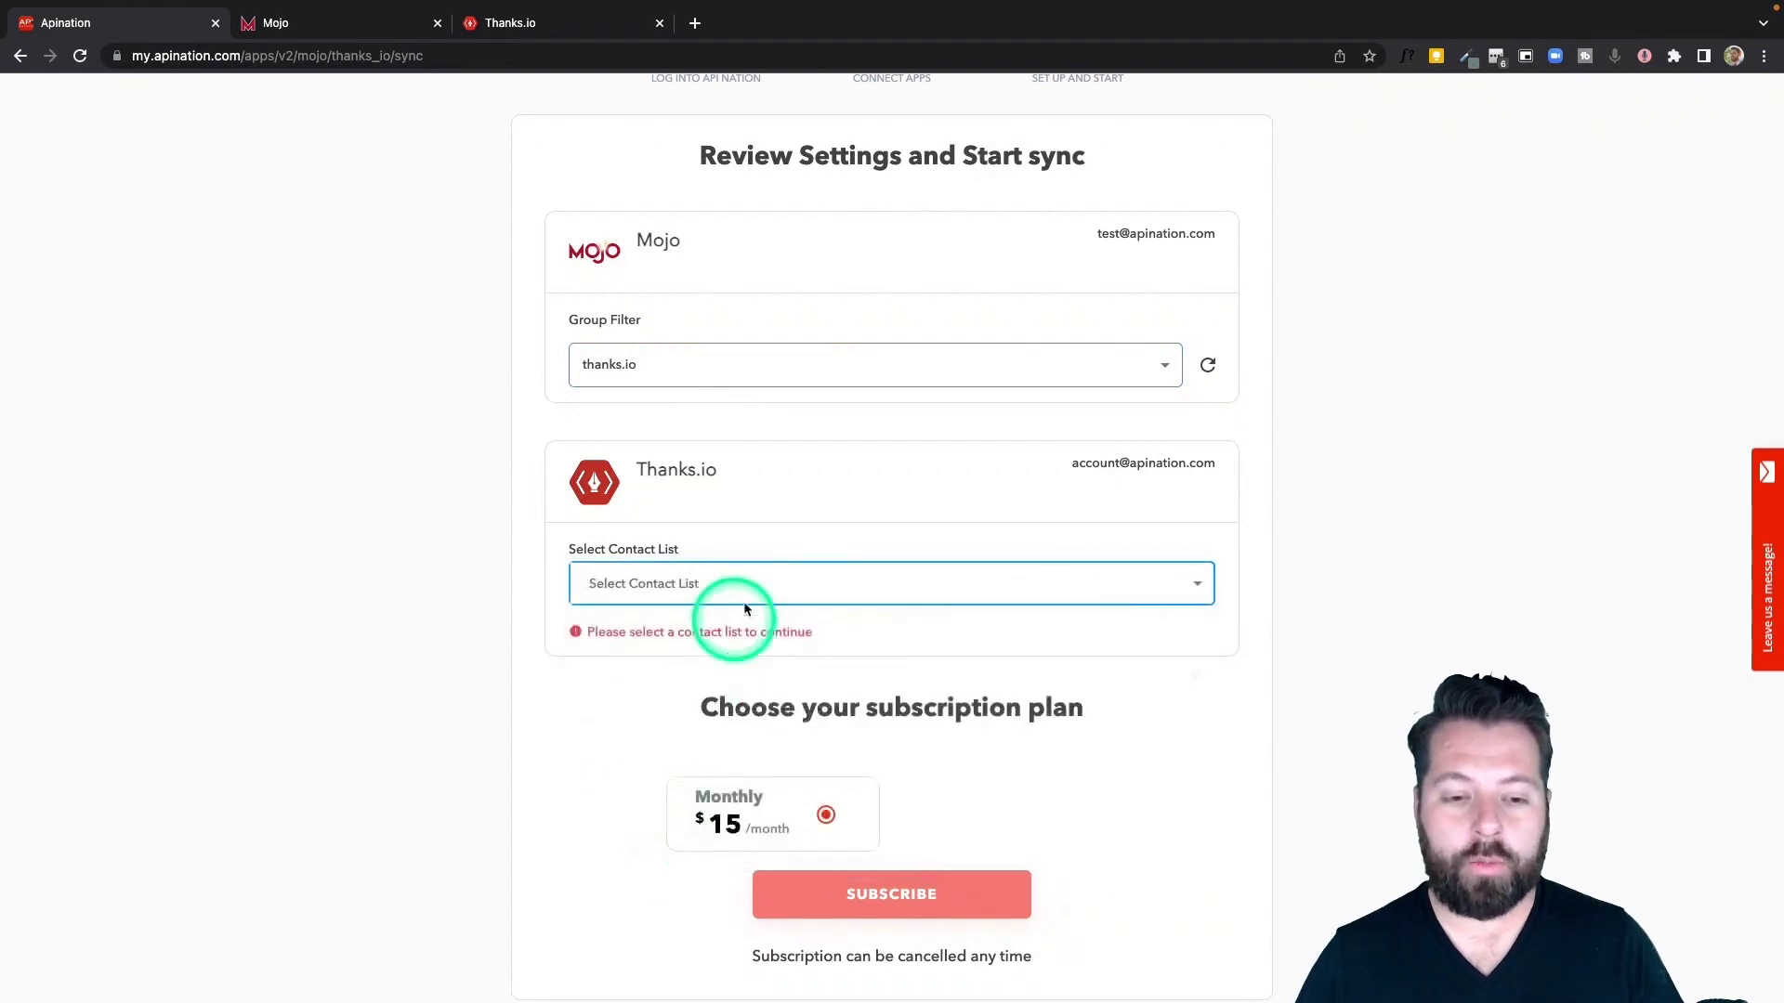
pyautogui.click(758, 583)
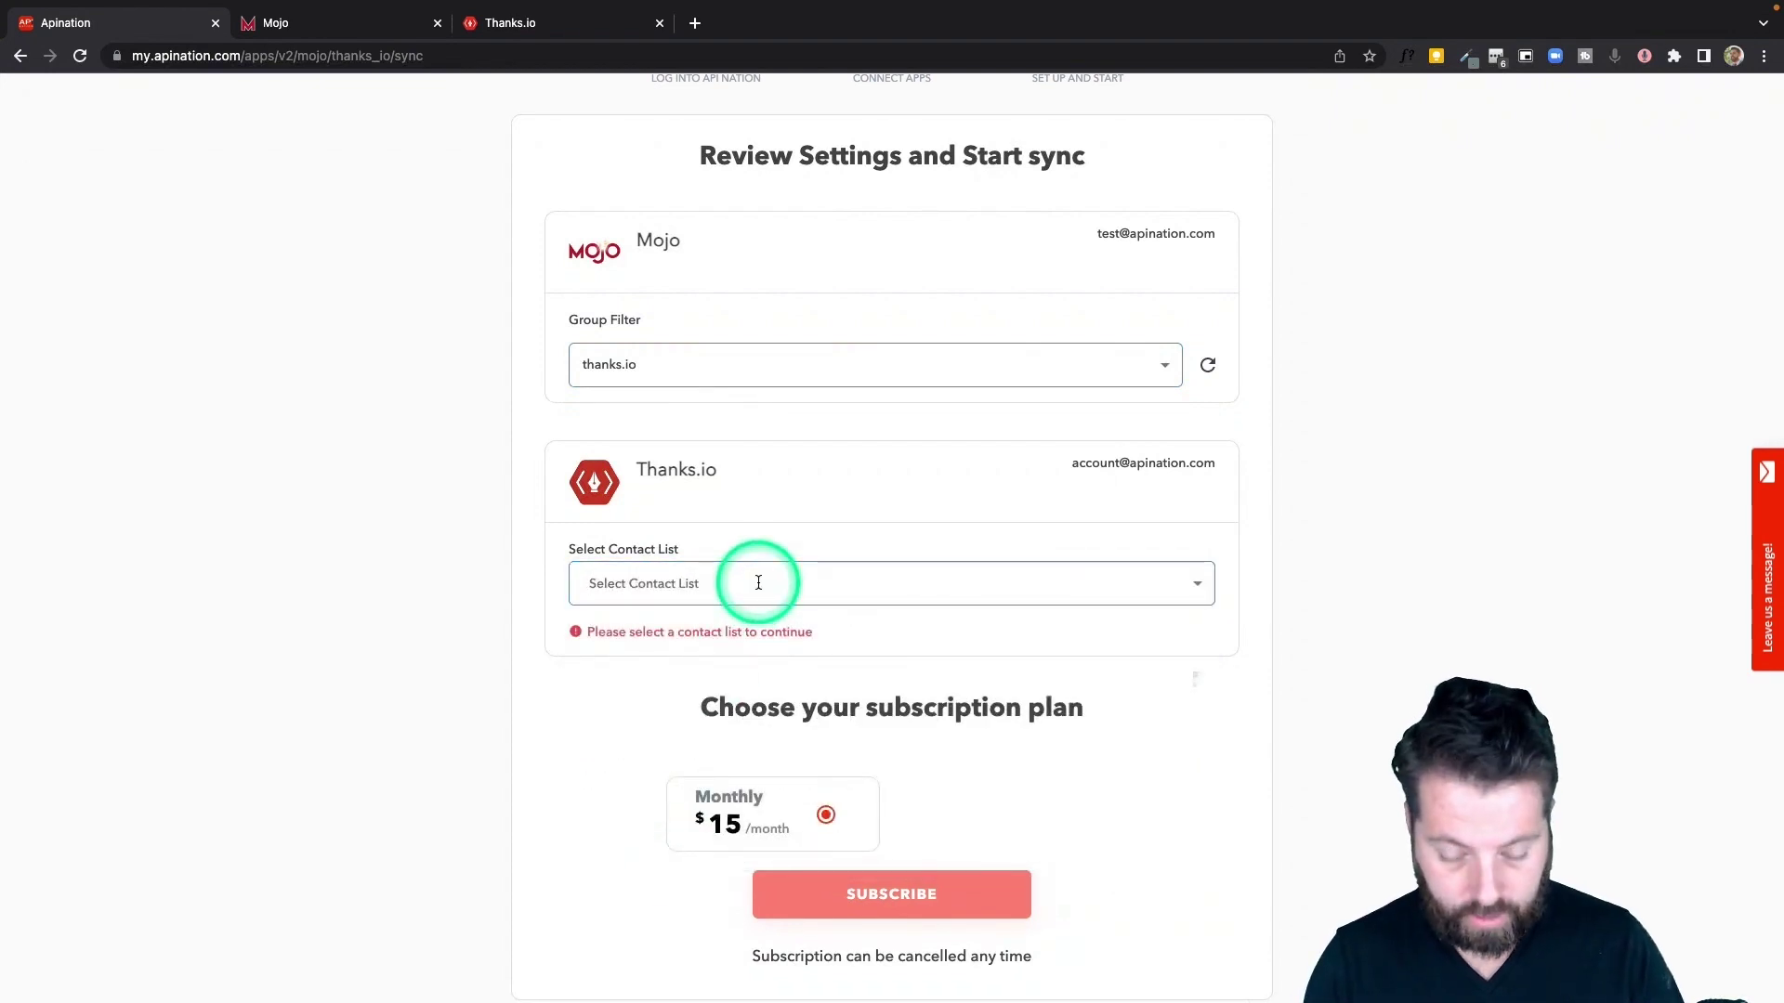
pyautogui.write('Mojo Contacts')
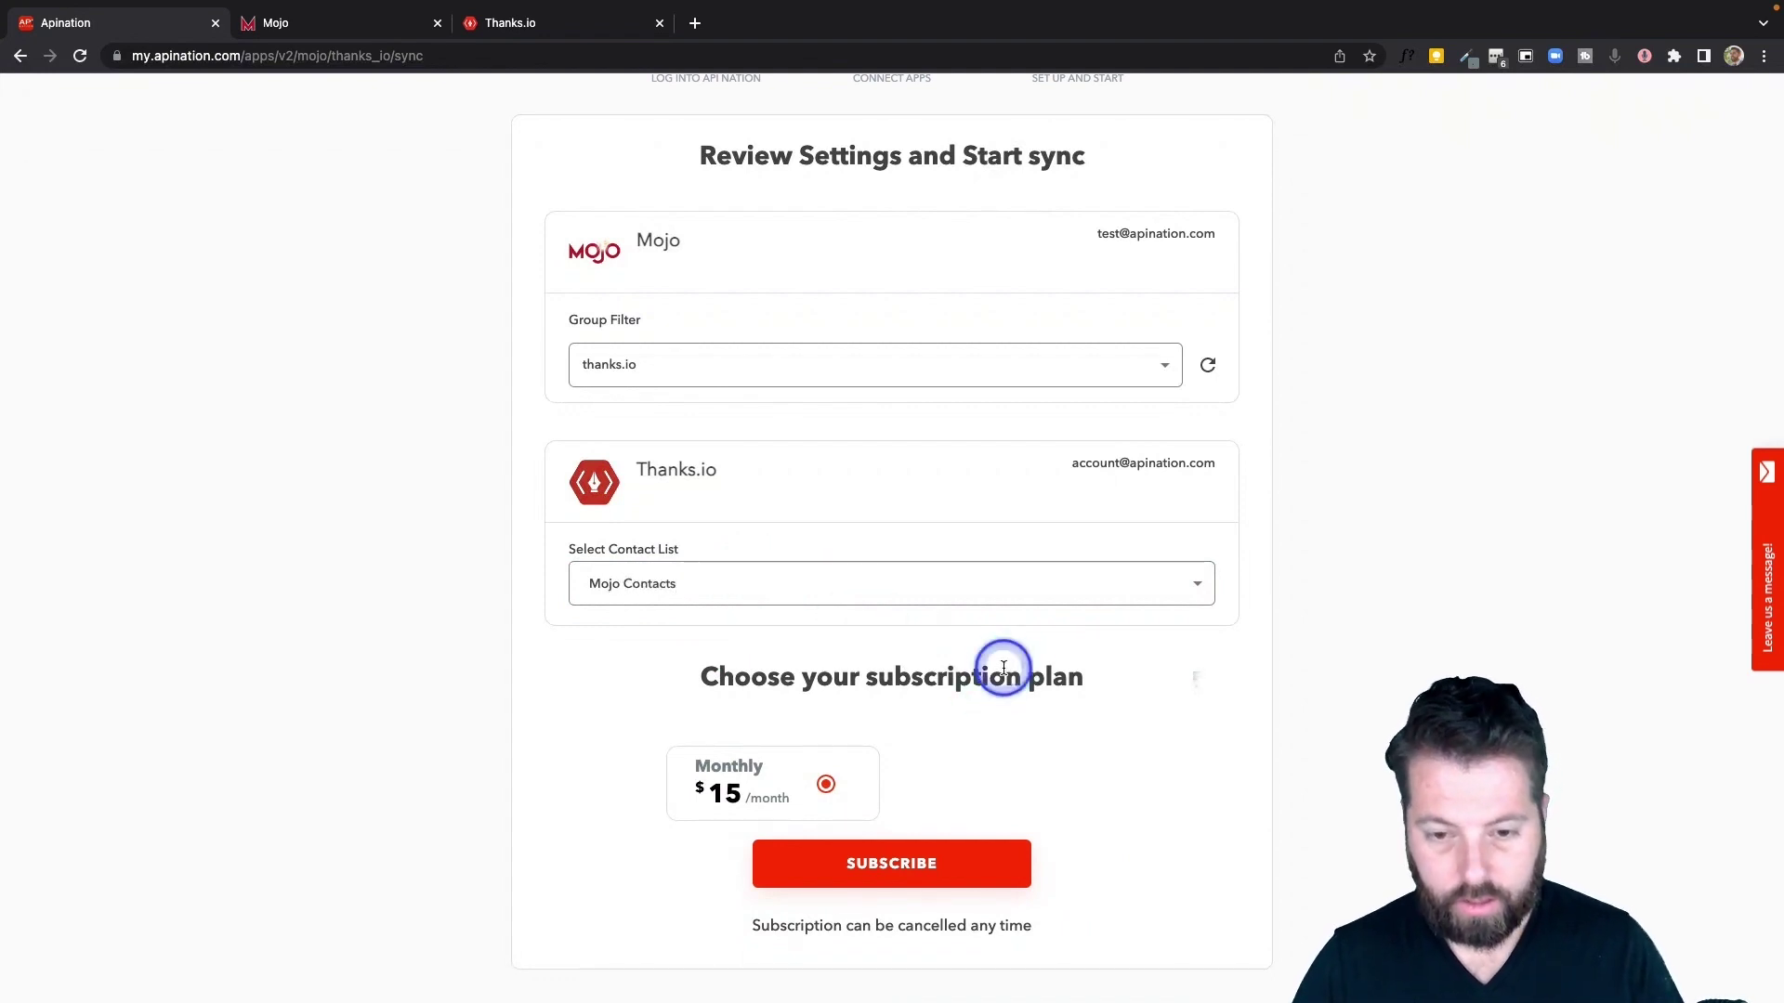
pyautogui.click(926, 860)
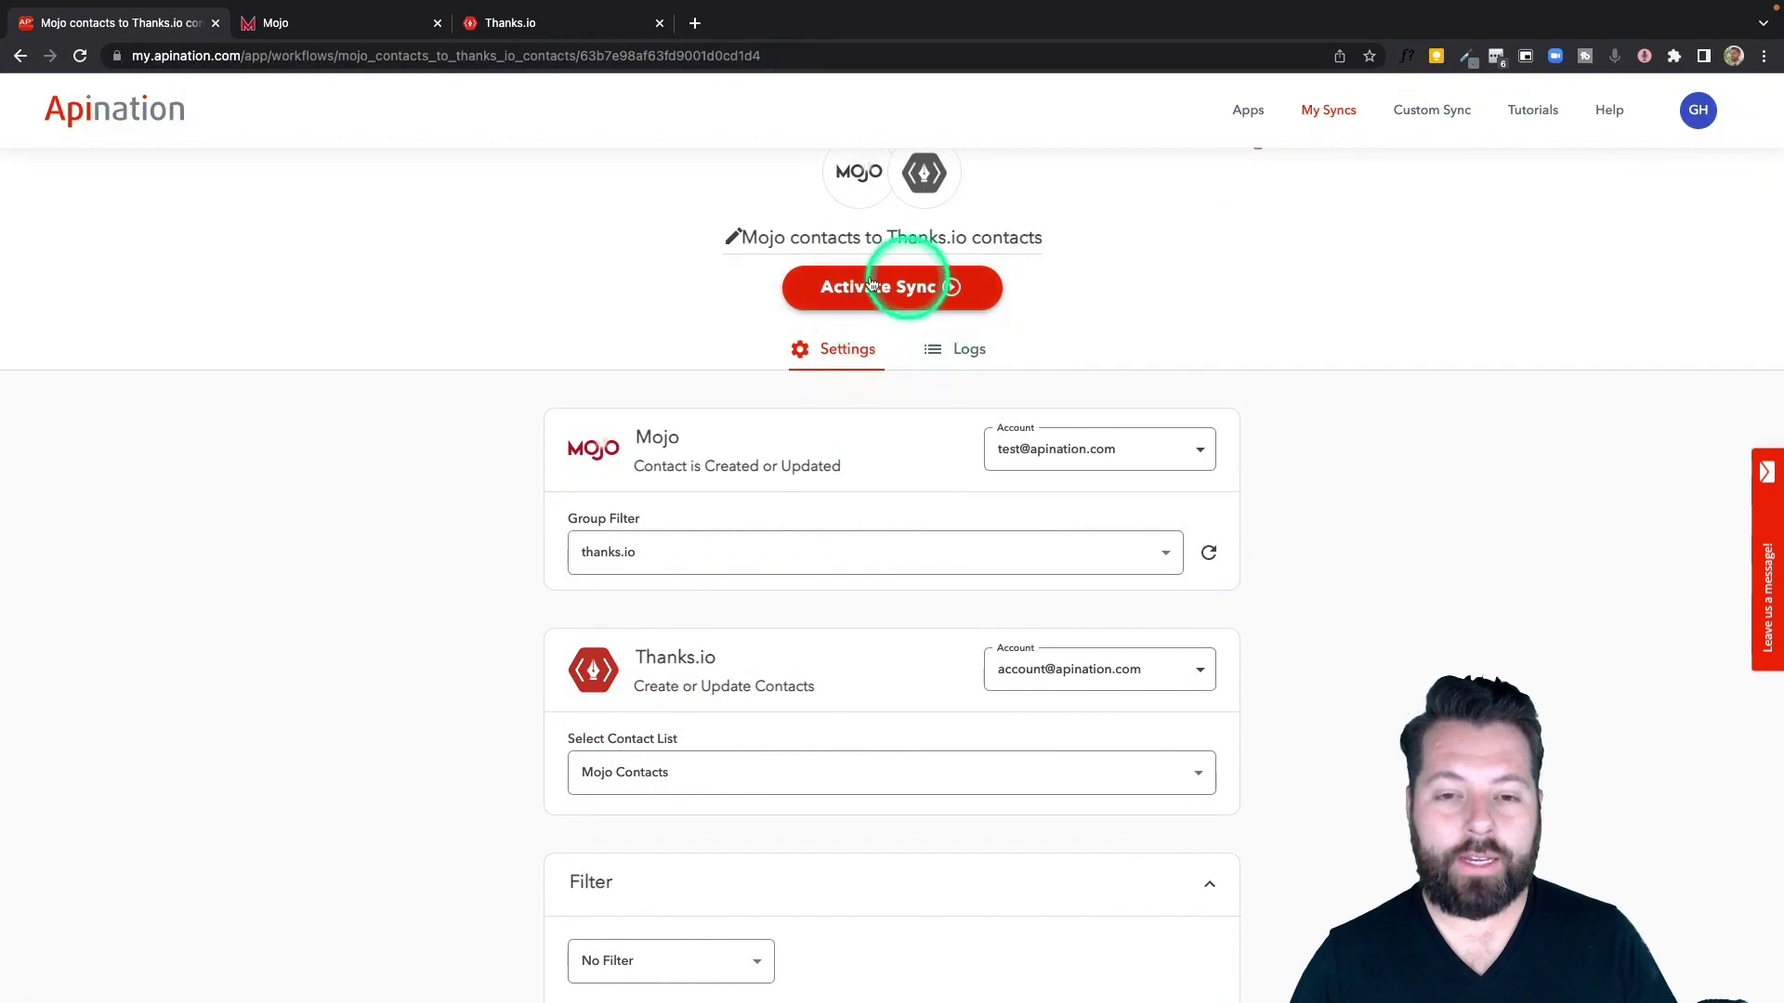
pyautogui.scroll(-3, 670, 545)
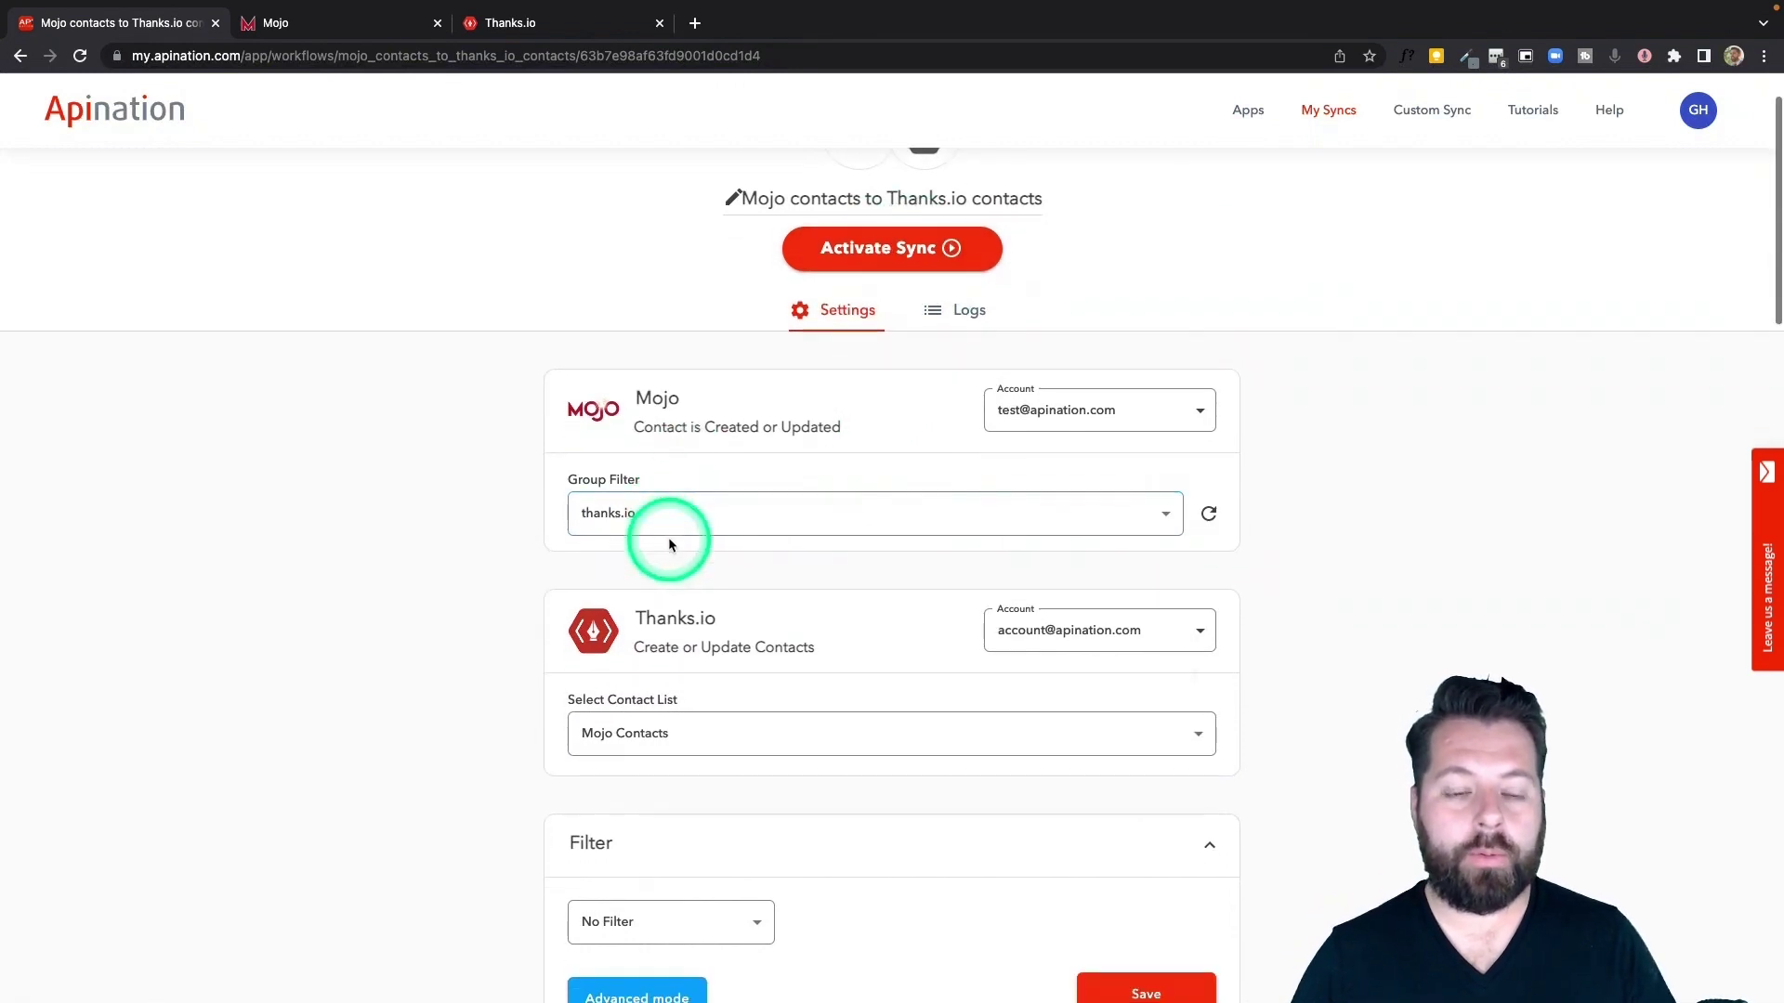
pyautogui.scroll(-1, 669, 542)
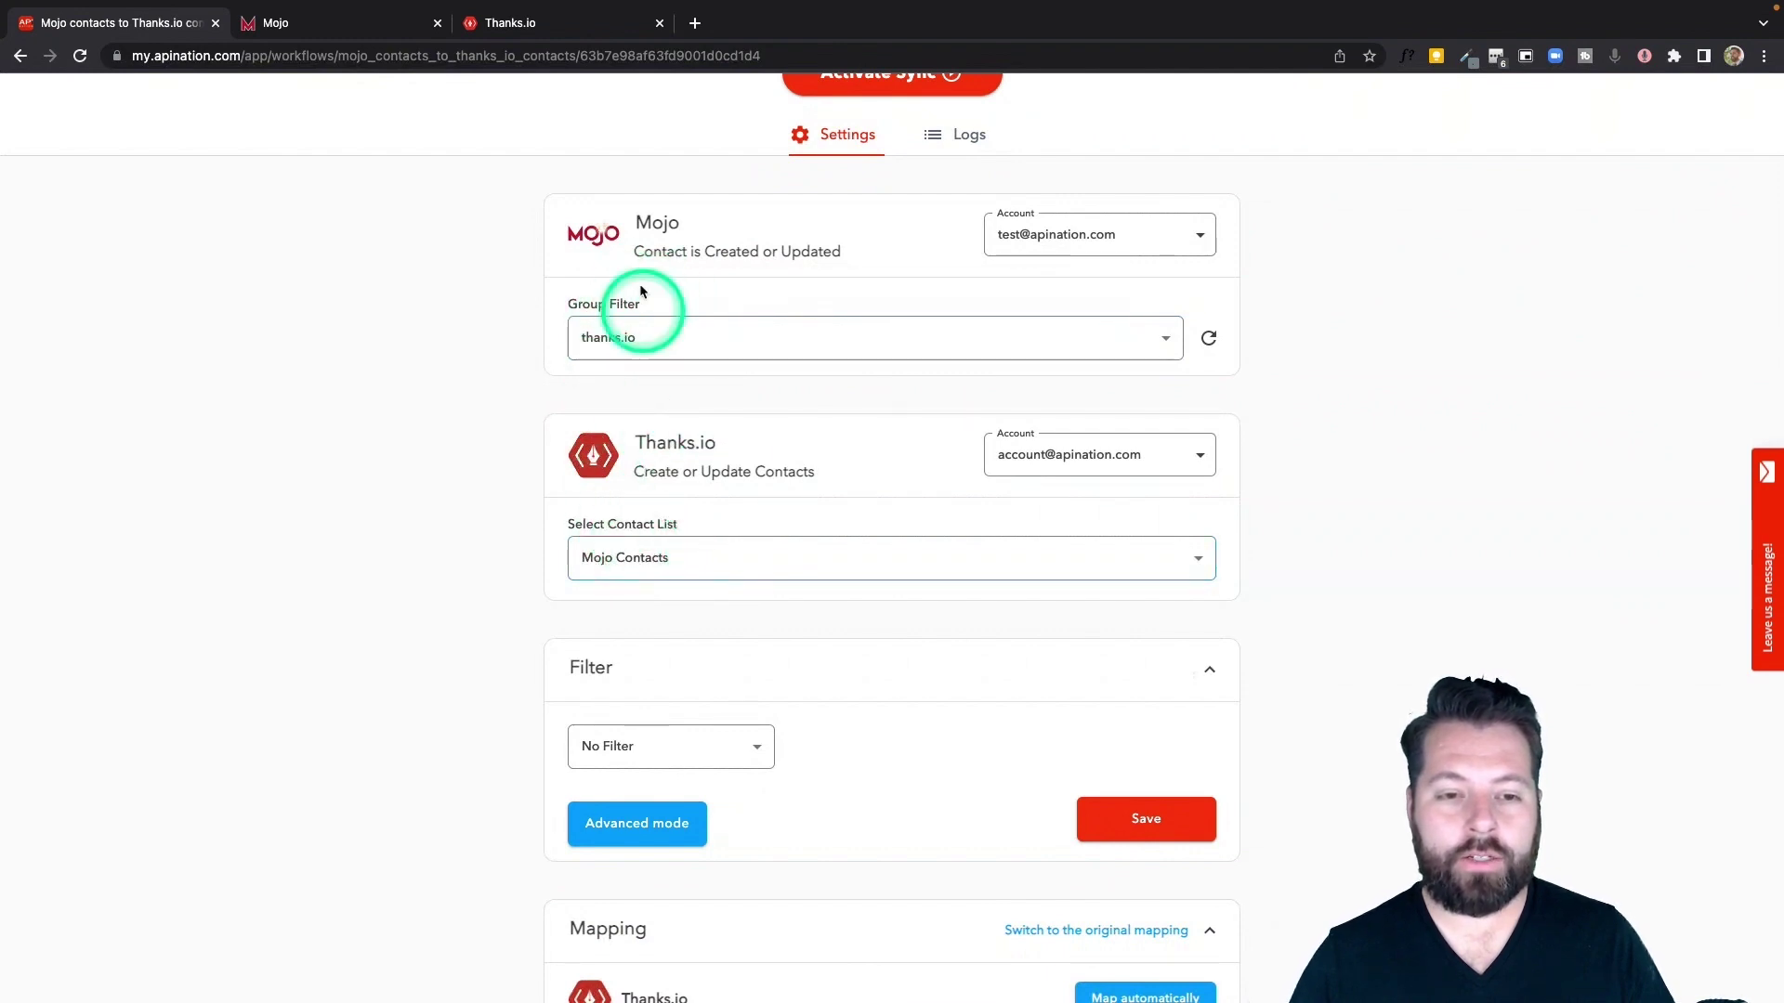
pyautogui.scroll(-1, 690, 606)
pyautogui.scroll(-3, 689, 614)
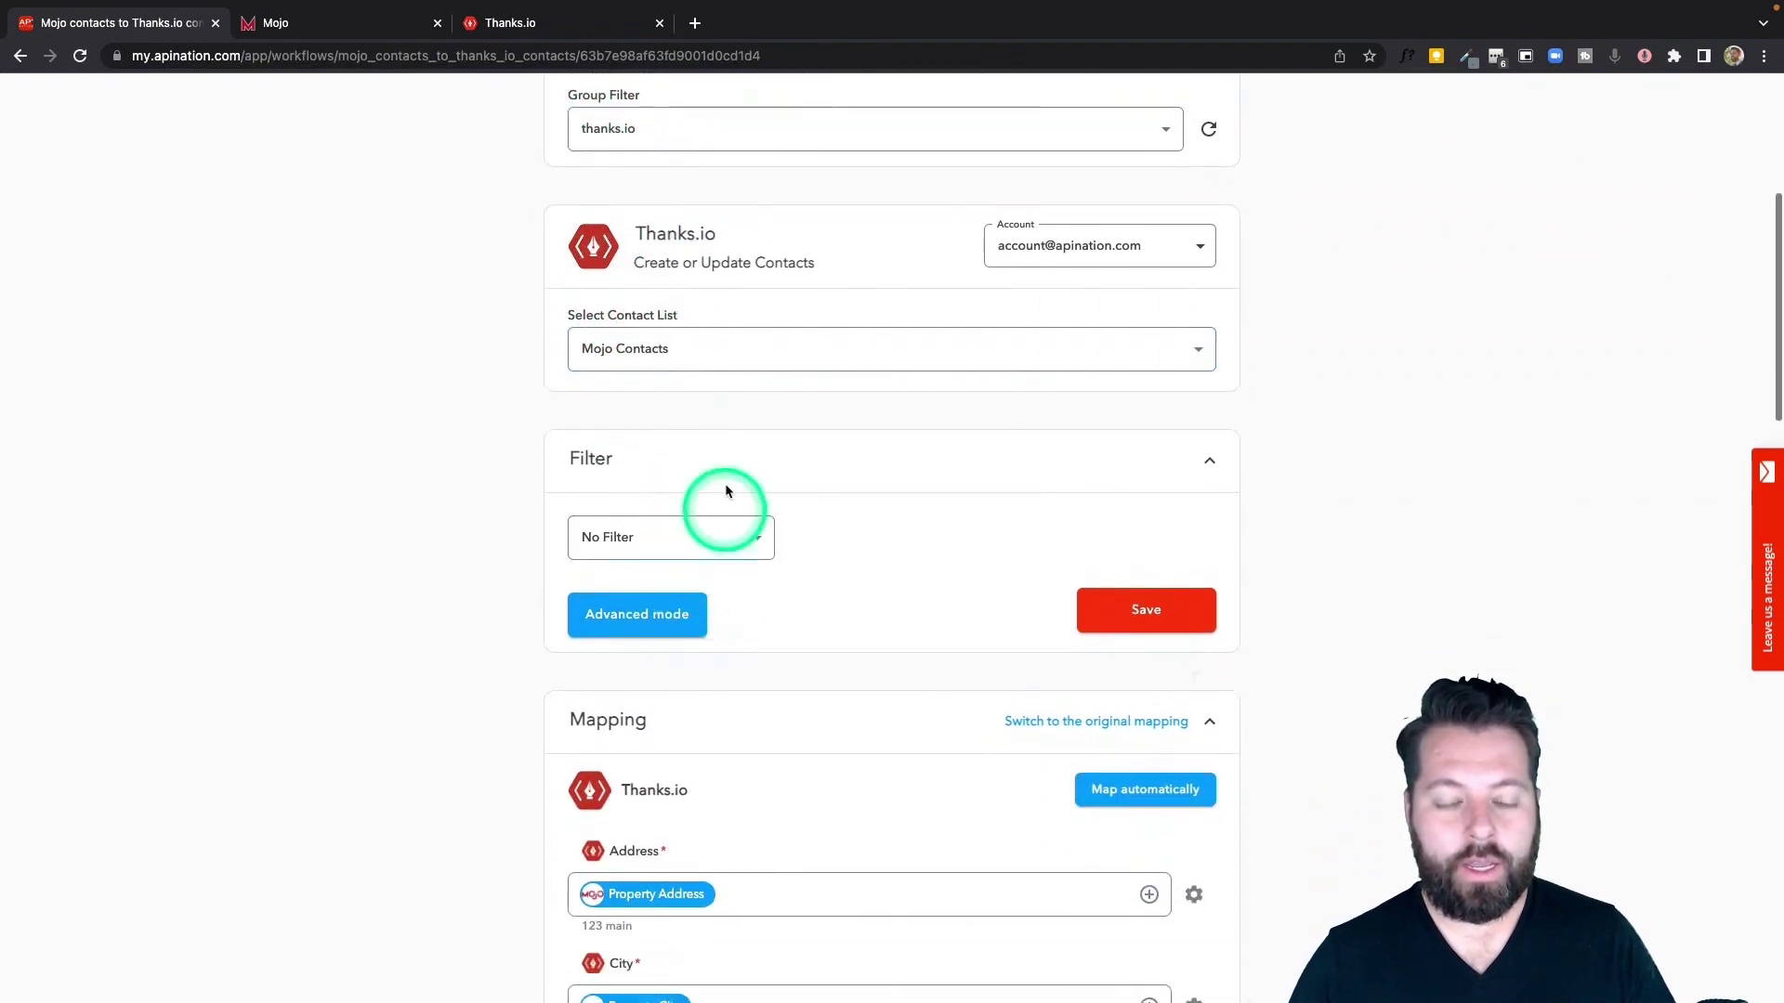
pyautogui.click(757, 538)
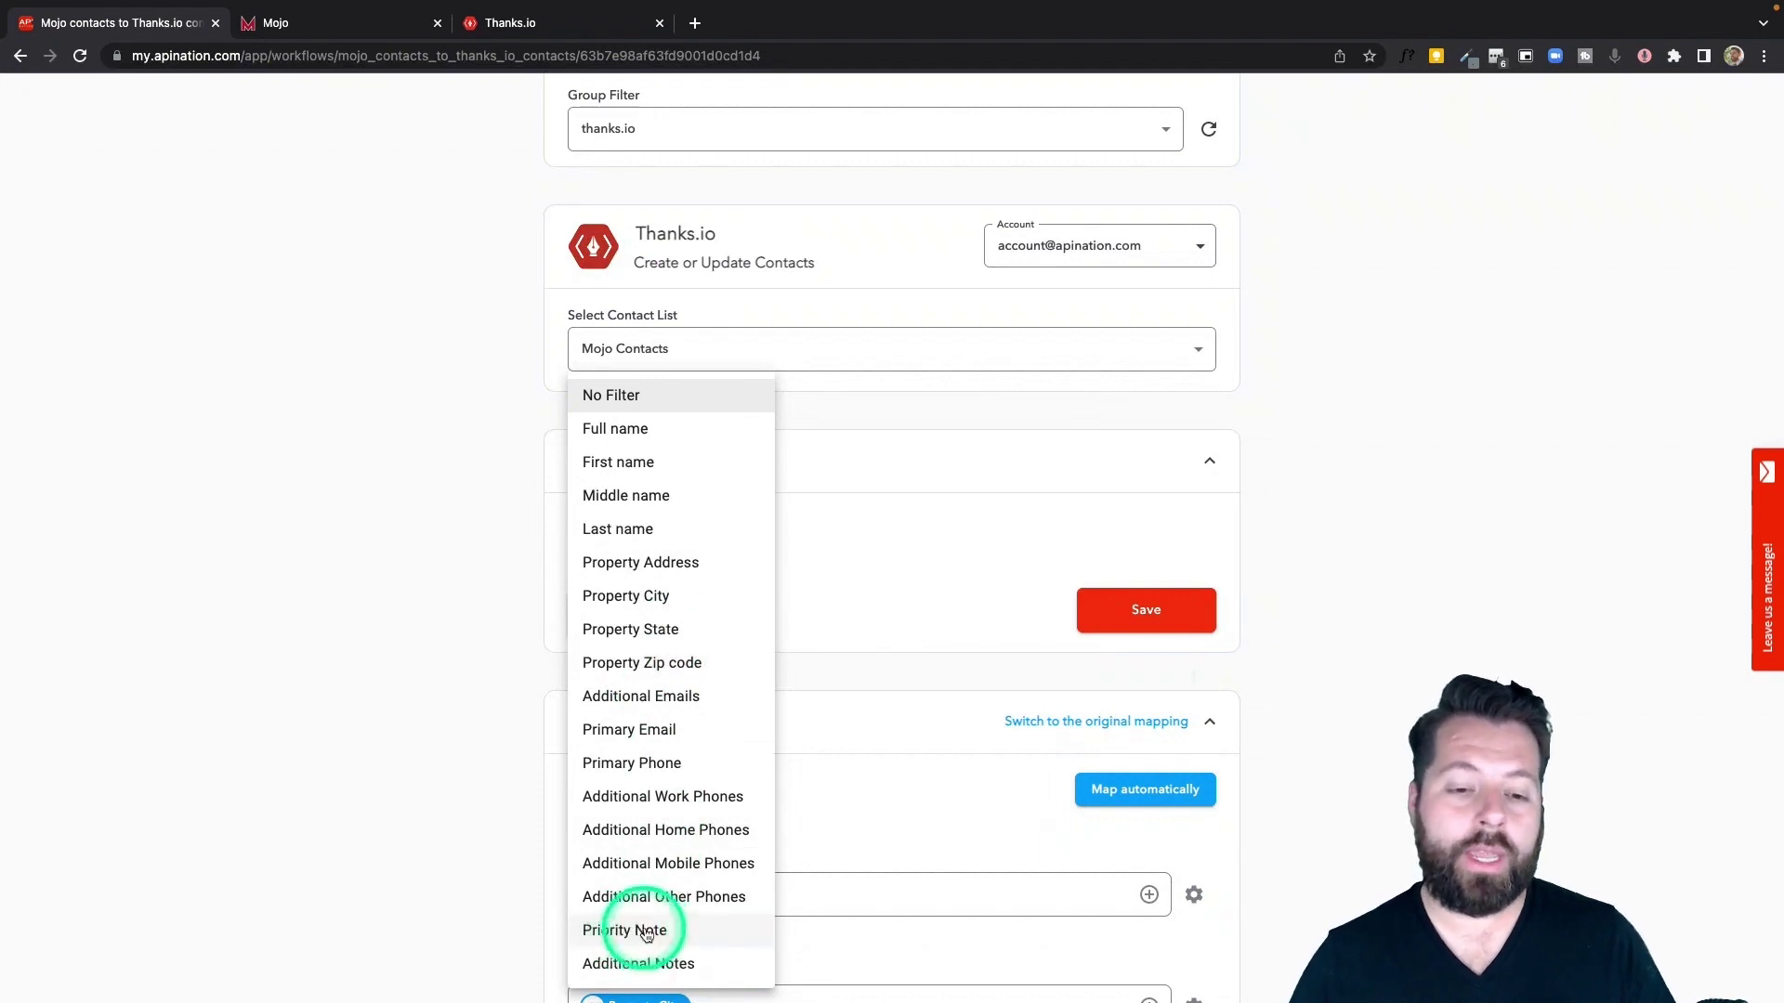
pyautogui.click(521, 878)
# Map the Thanks.io Name field to Mojo's Full name field.
pyautogui.scroll(-2, 522, 875)
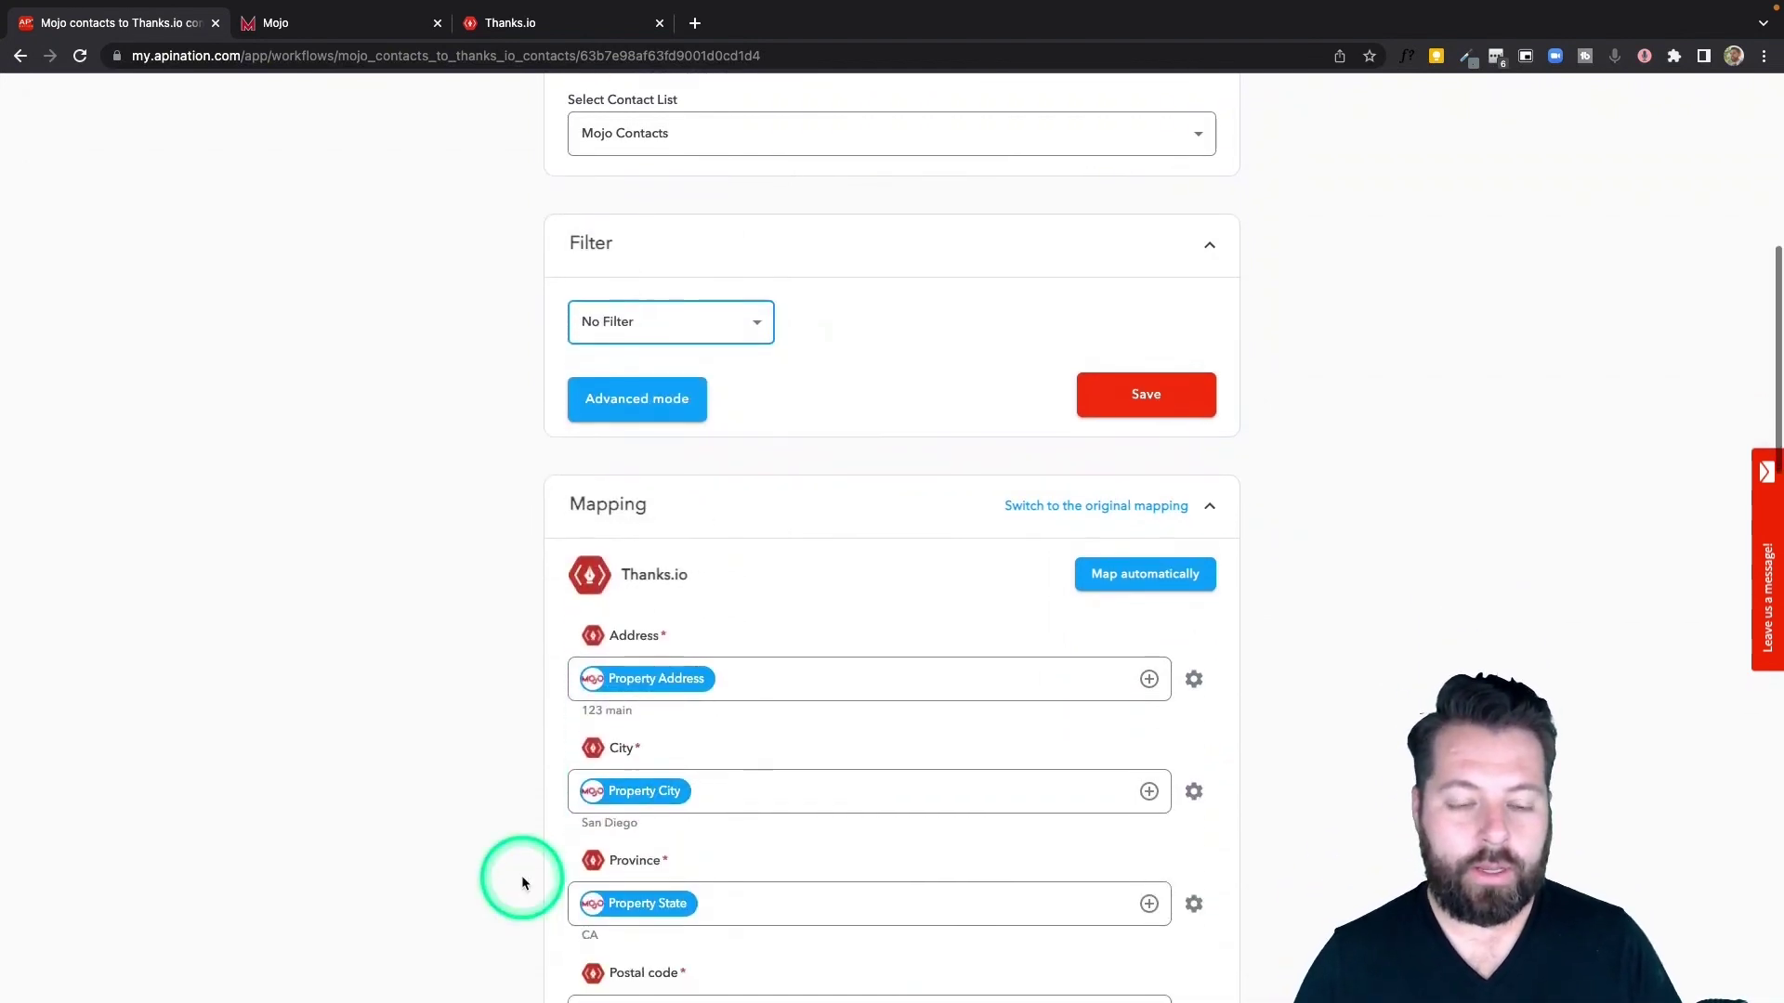
pyautogui.scroll(-1, 521, 880)
pyautogui.scroll(-2, 688, 558)
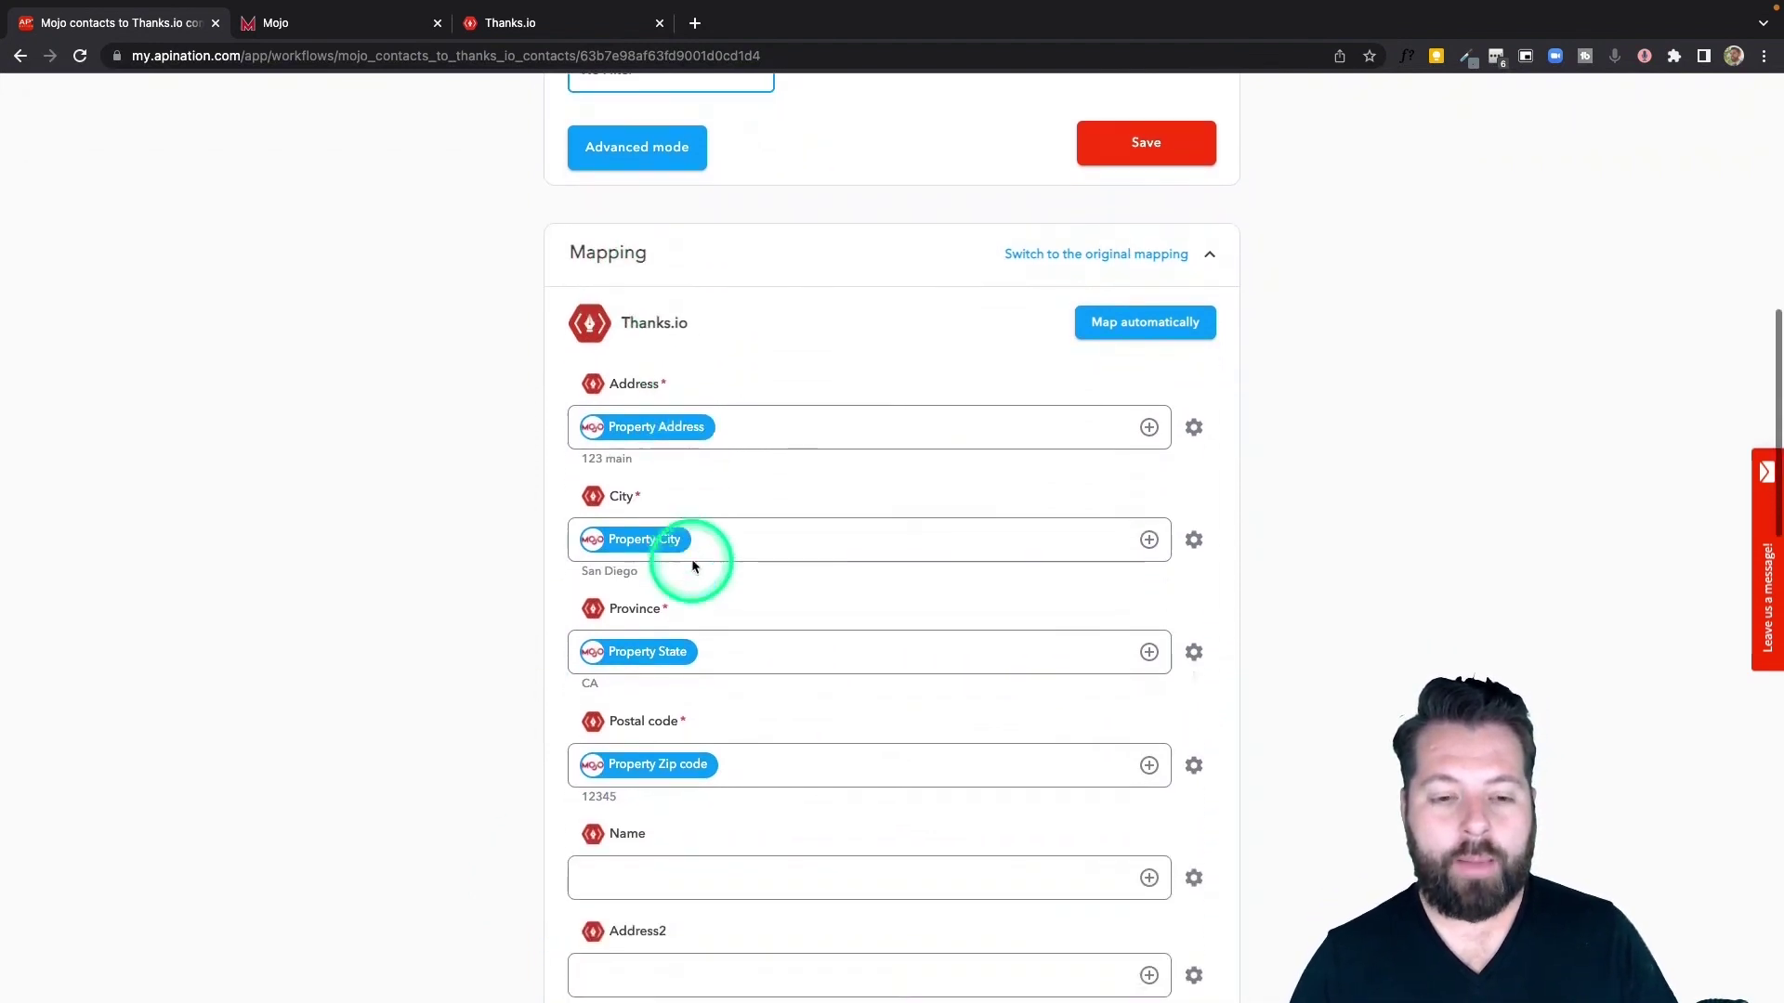
pyautogui.click(712, 443)
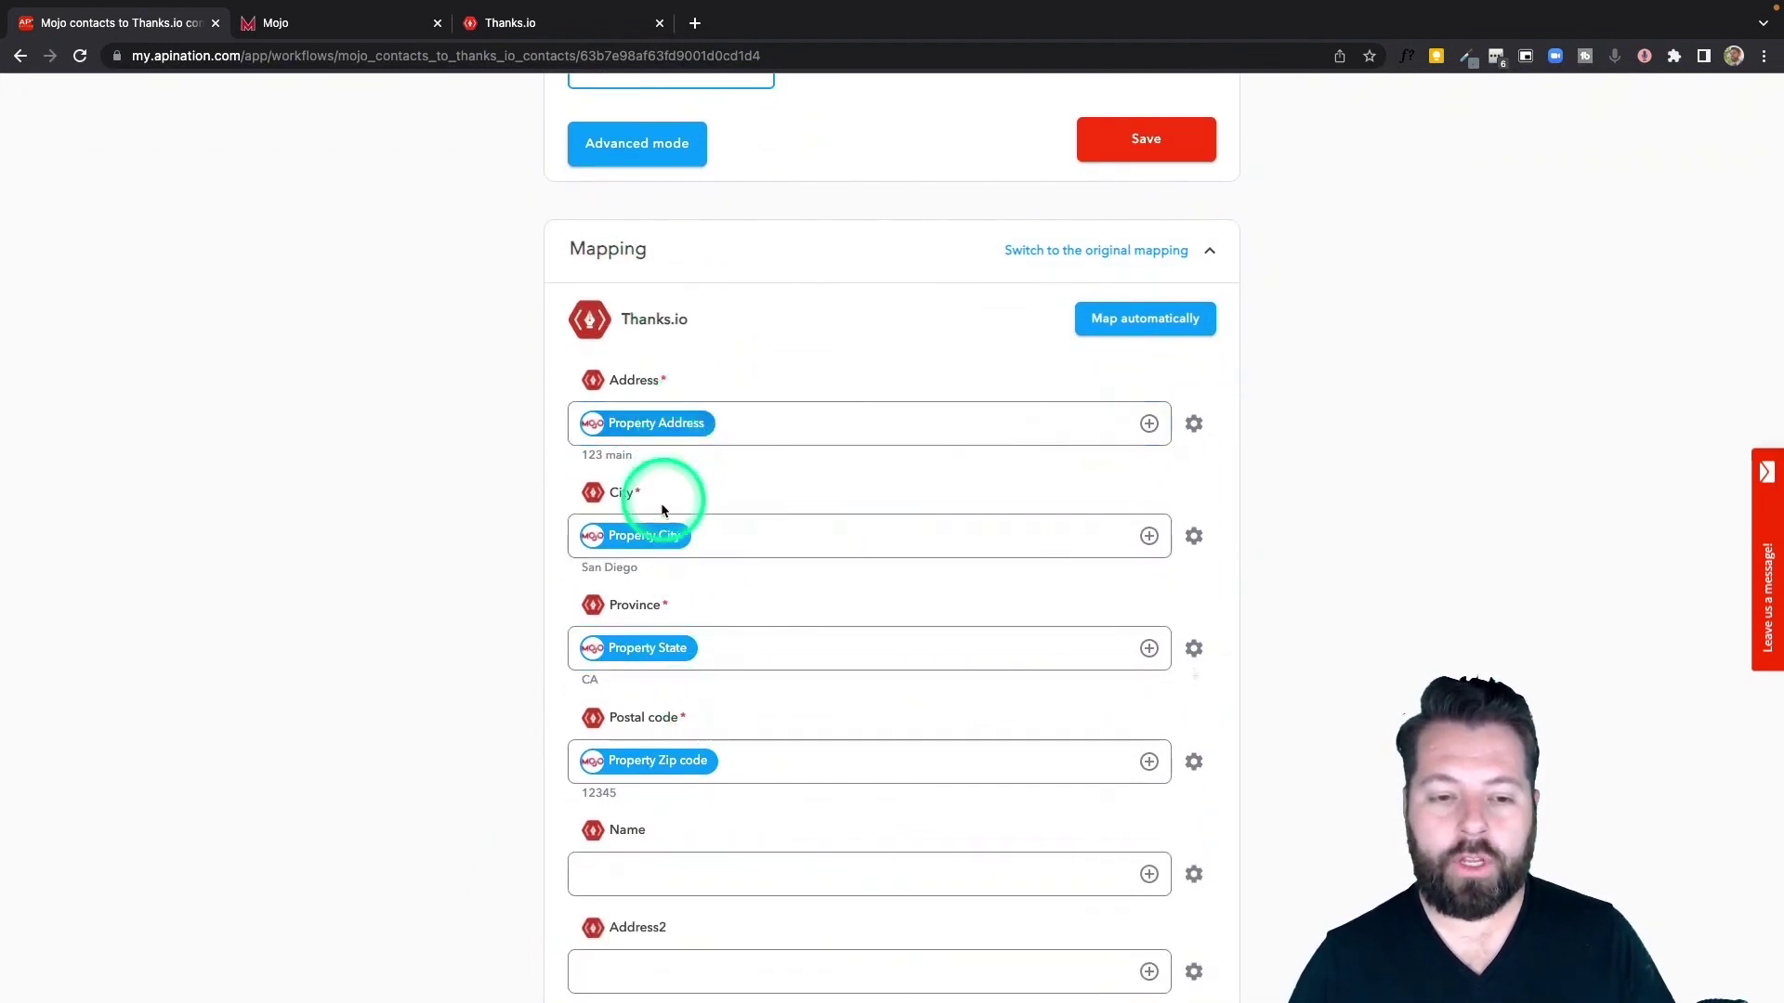
pyautogui.scroll(-4, 683, 677)
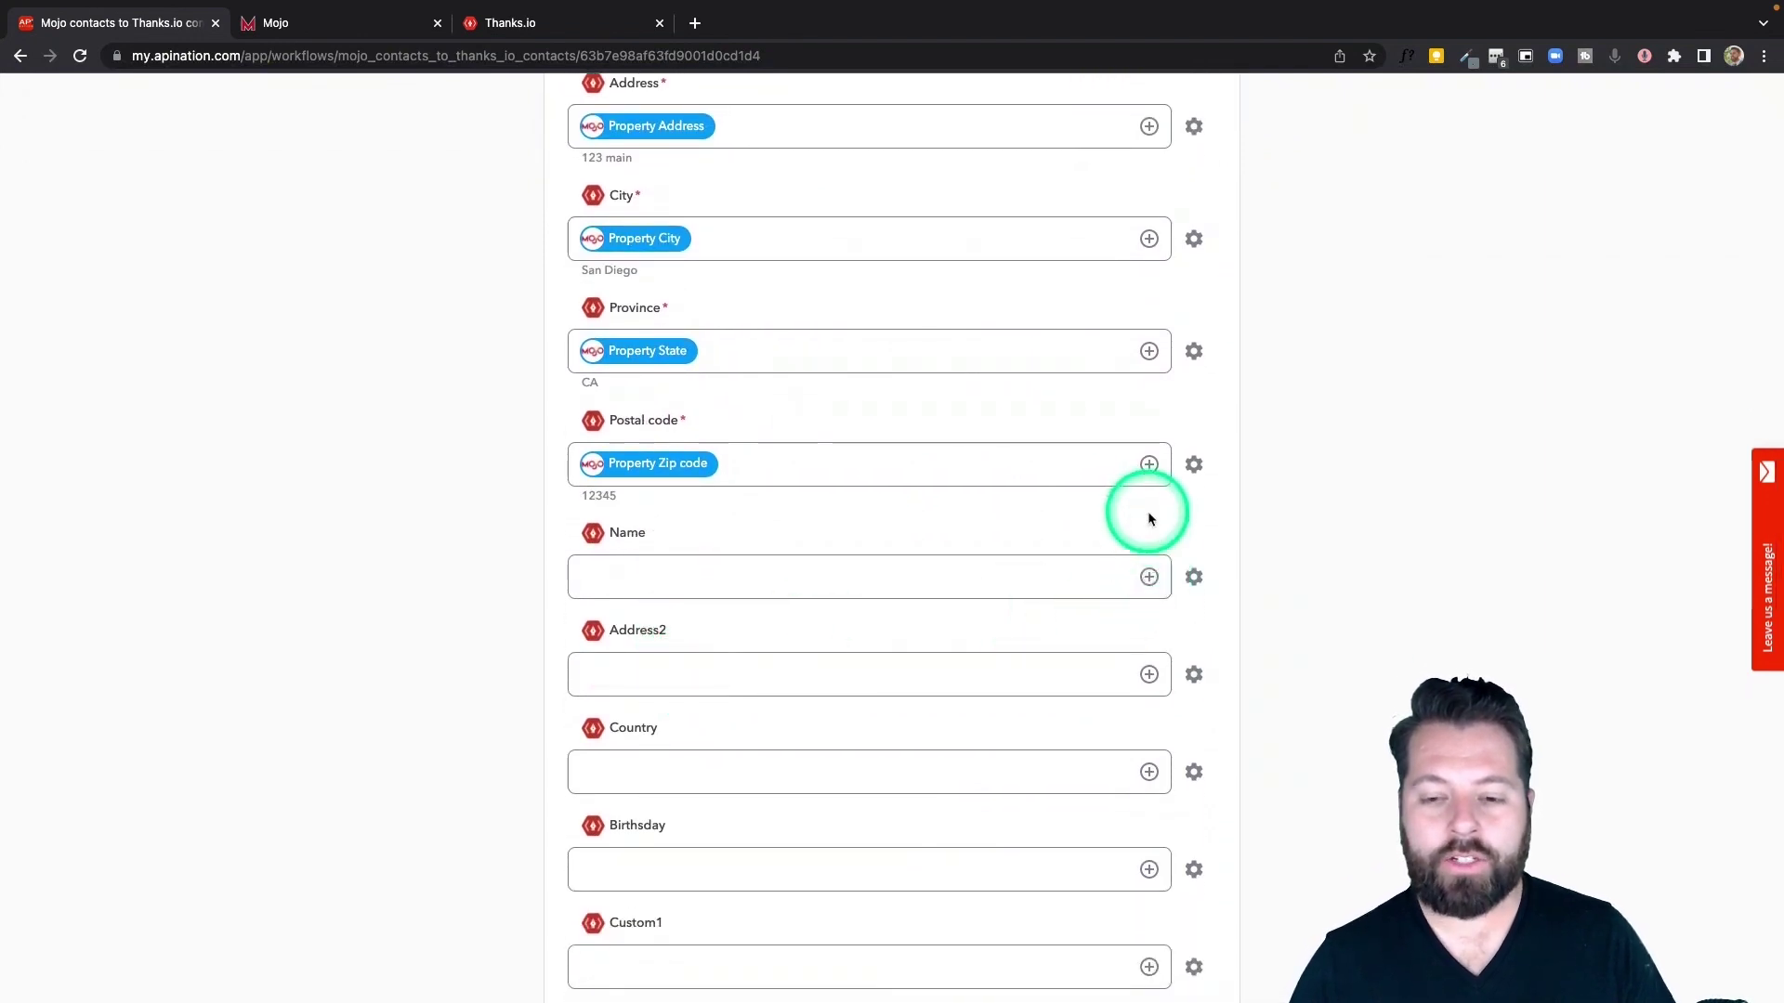
pyautogui.click(1149, 576)
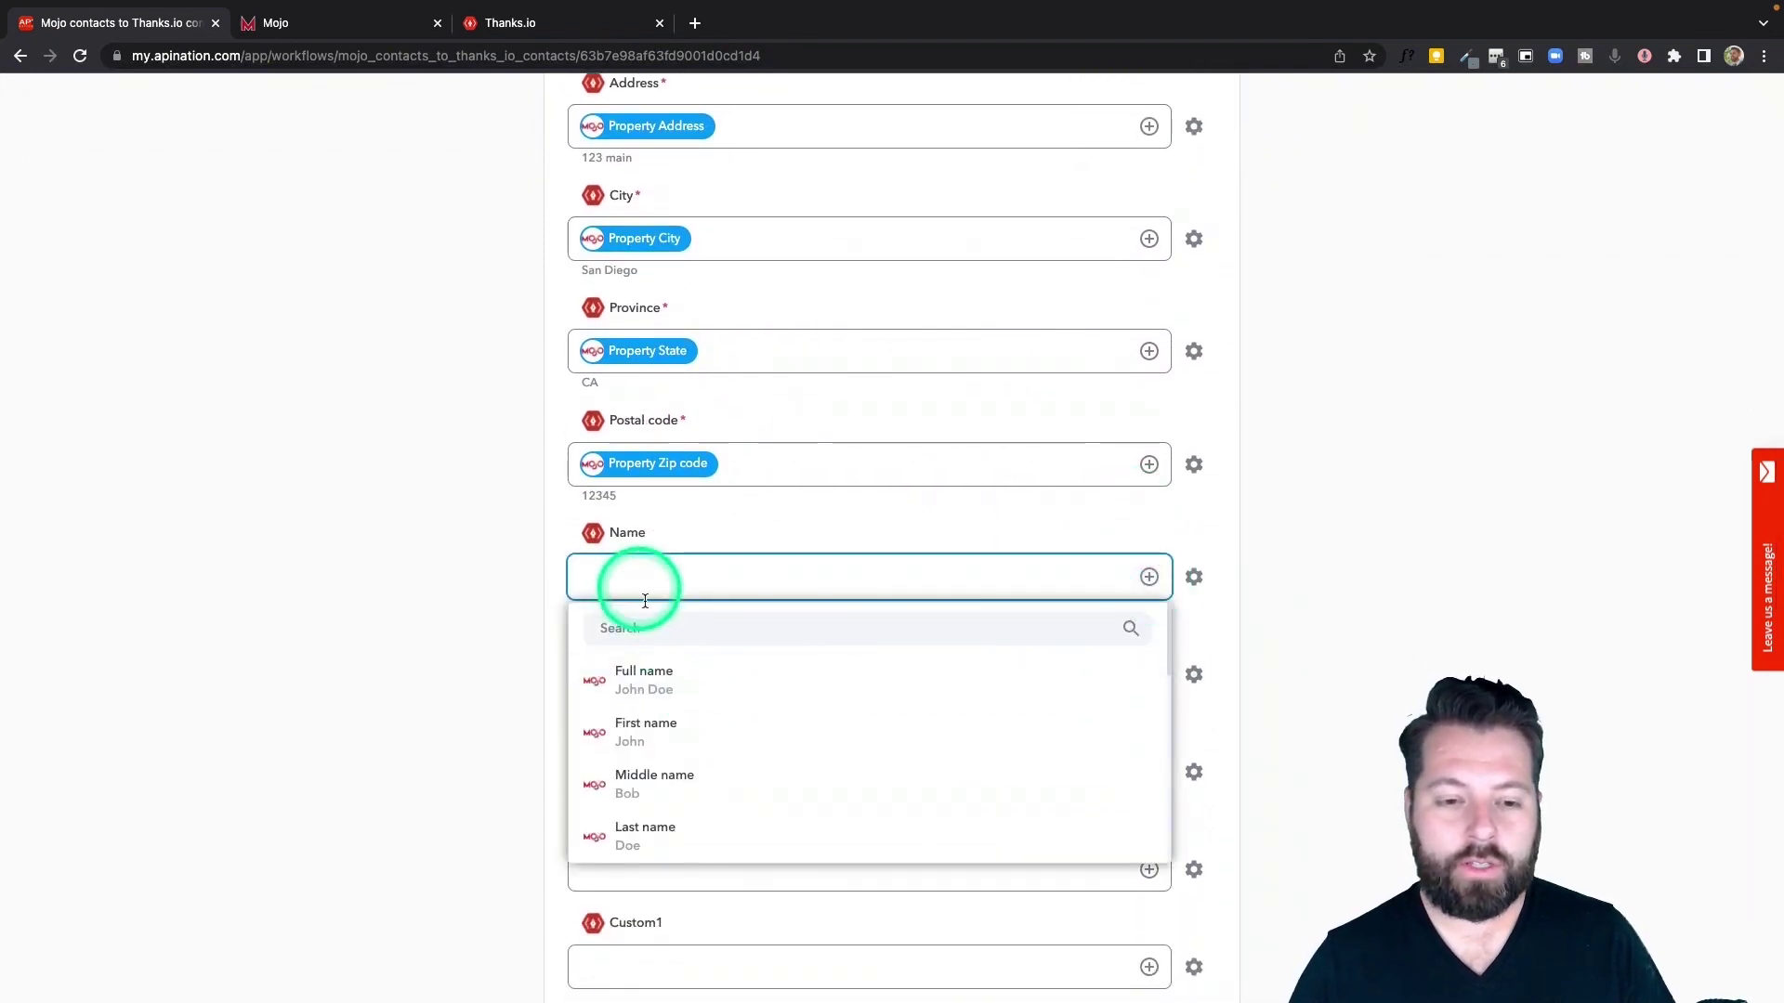
pyautogui.click(651, 679)
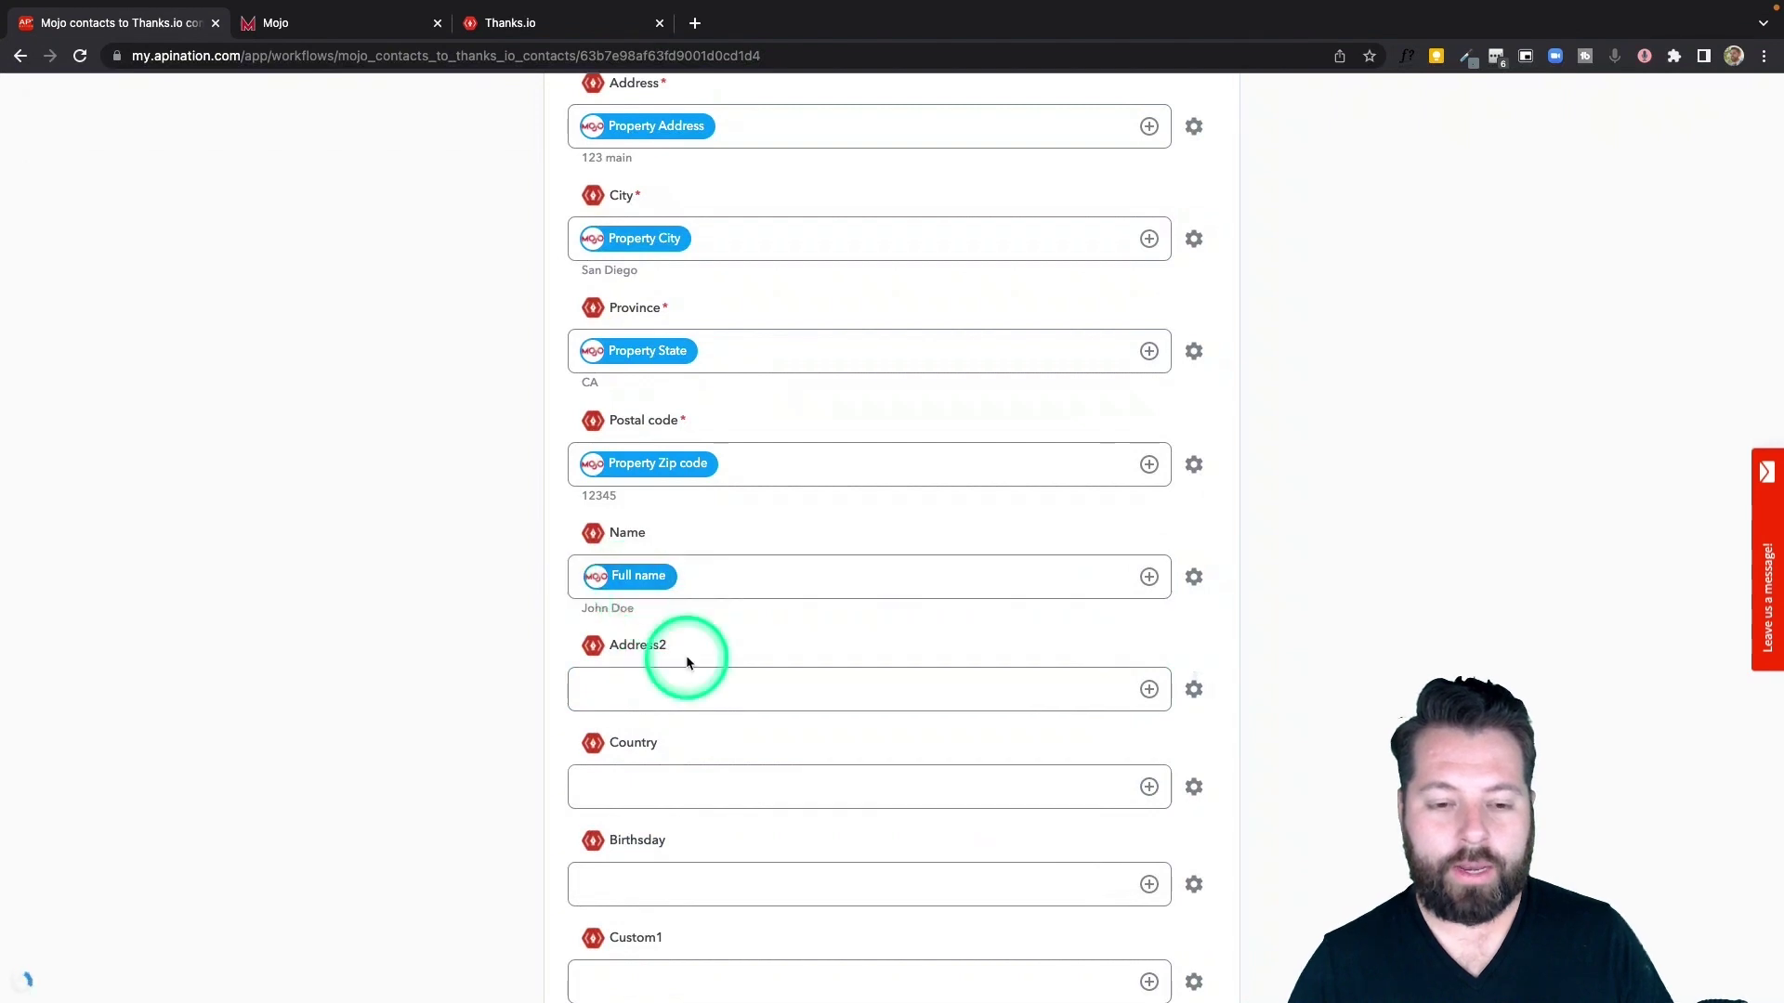
# Activate the Mojo contacts to Thanks.io contacts sync.
pyautogui.scroll(-5, 688, 662)
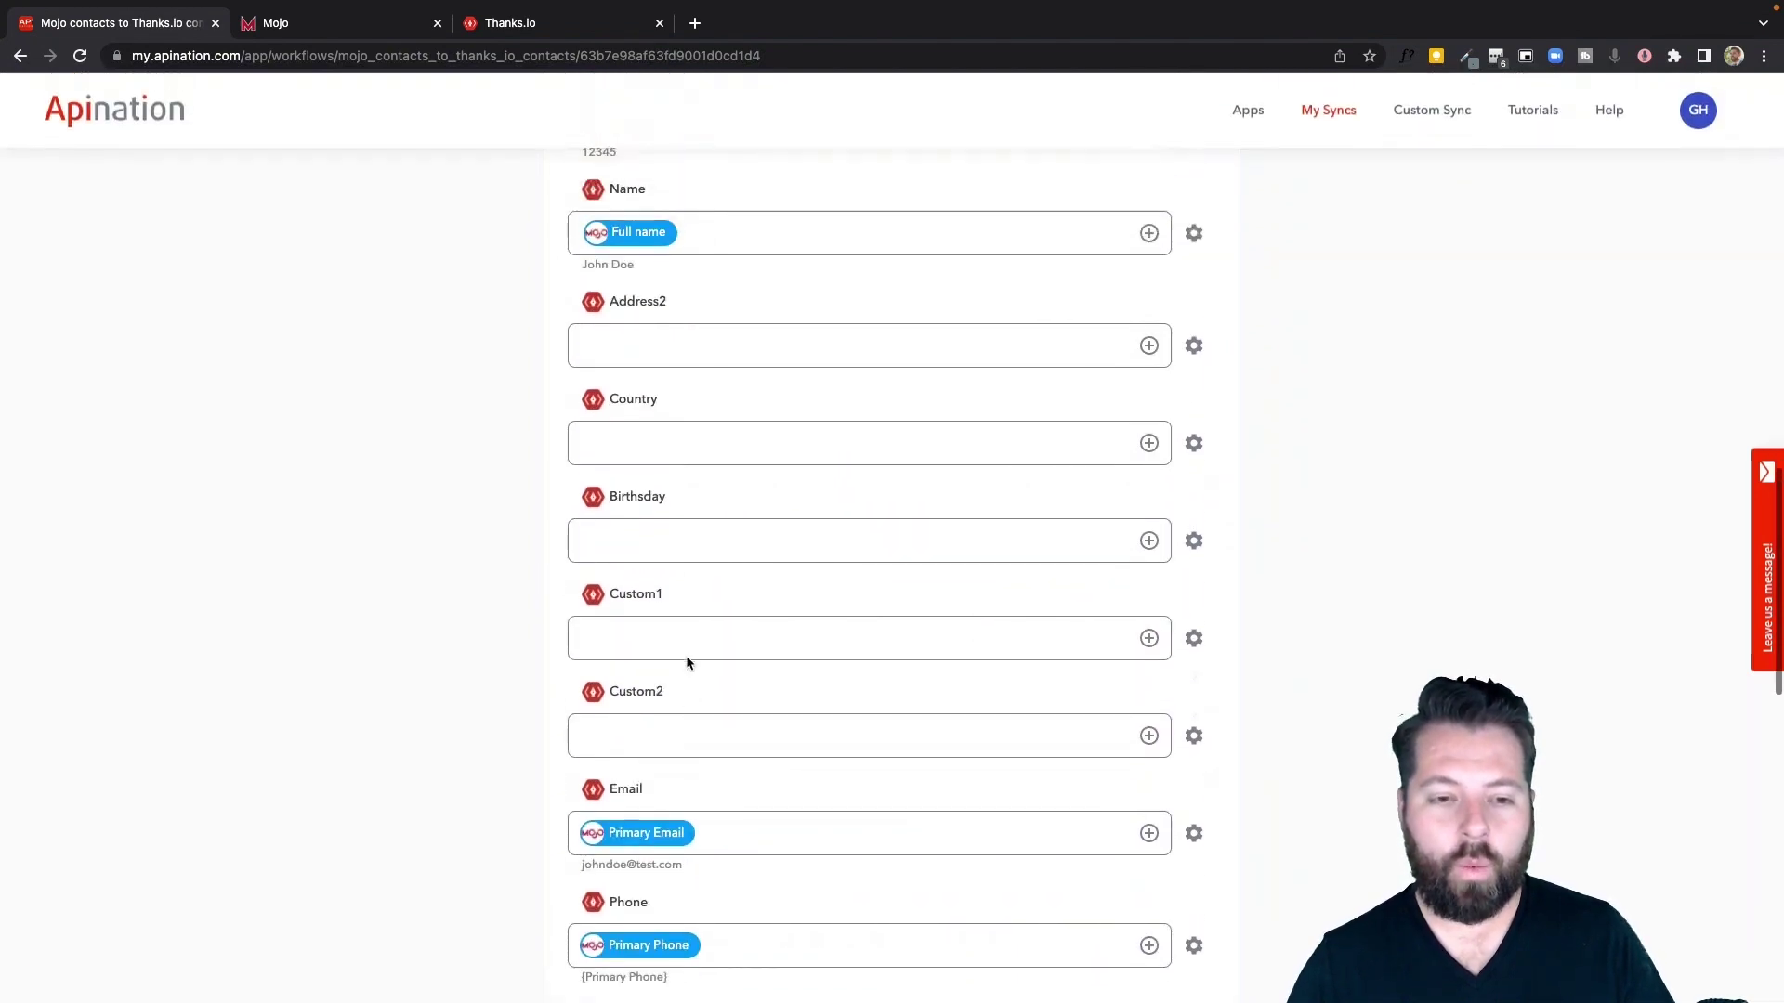
pyautogui.scroll(10, 688, 662)
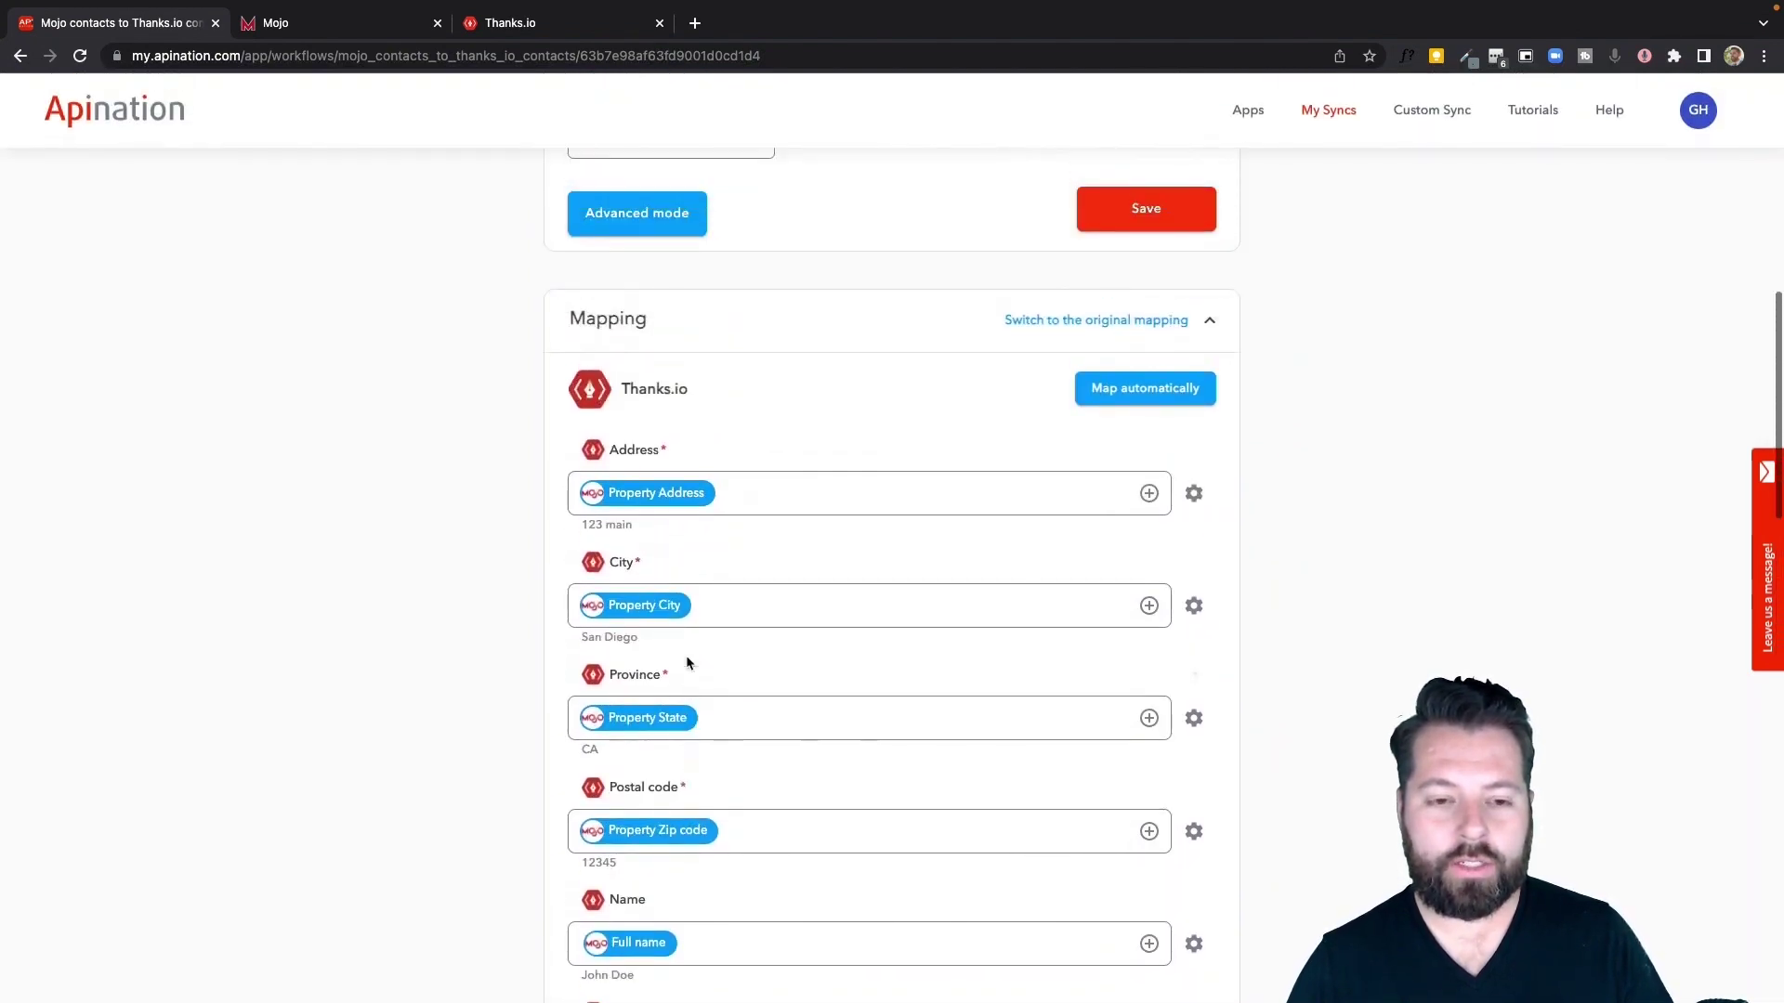
pyautogui.scroll(-2, 669, 479)
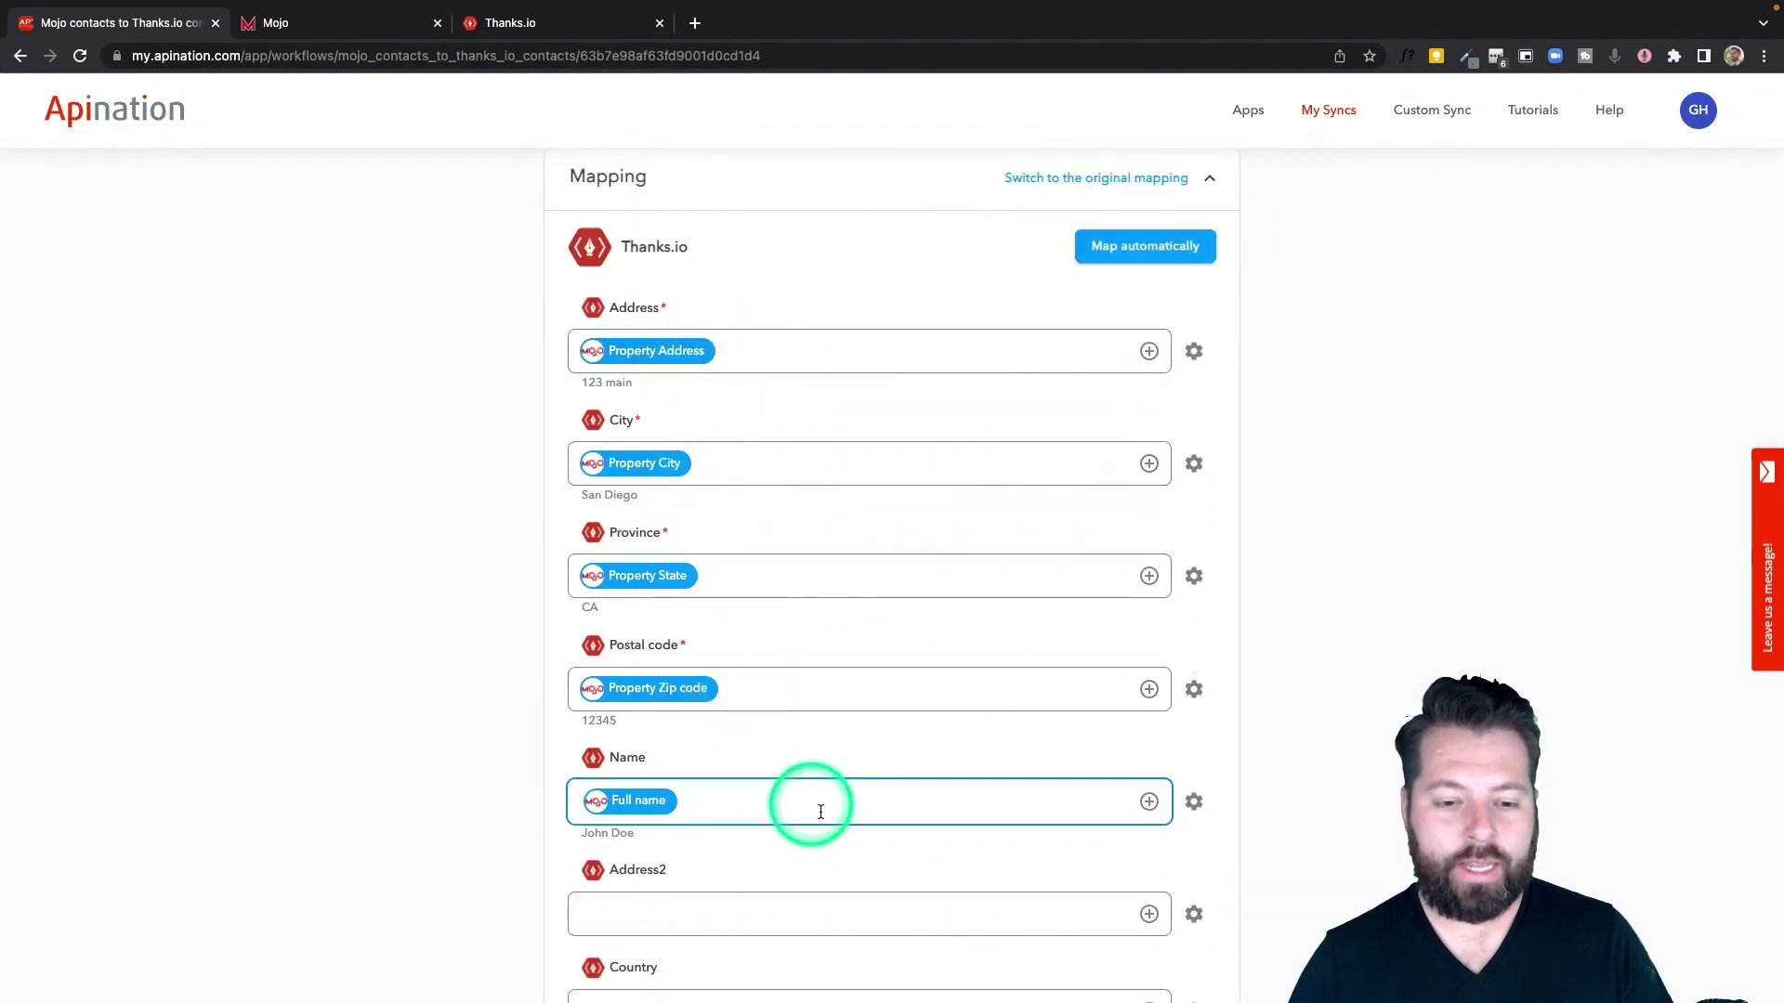
pyautogui.scroll(-8, 821, 811)
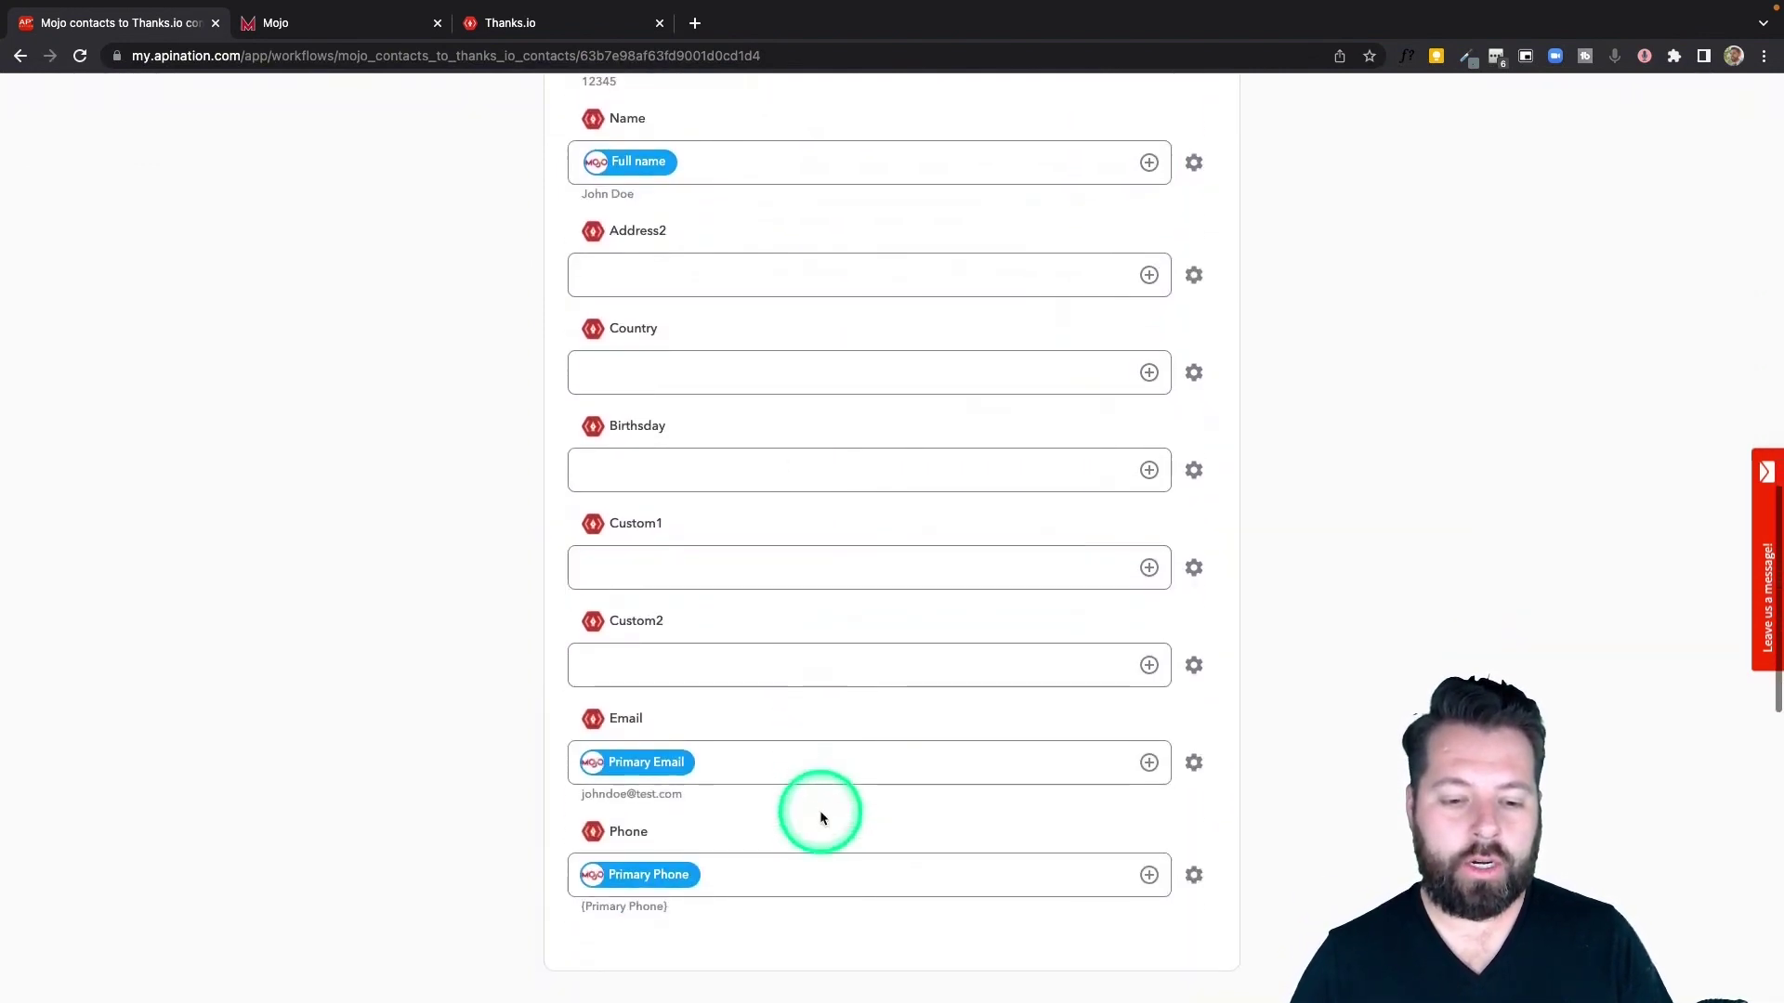
pyautogui.scroll(15, 819, 810)
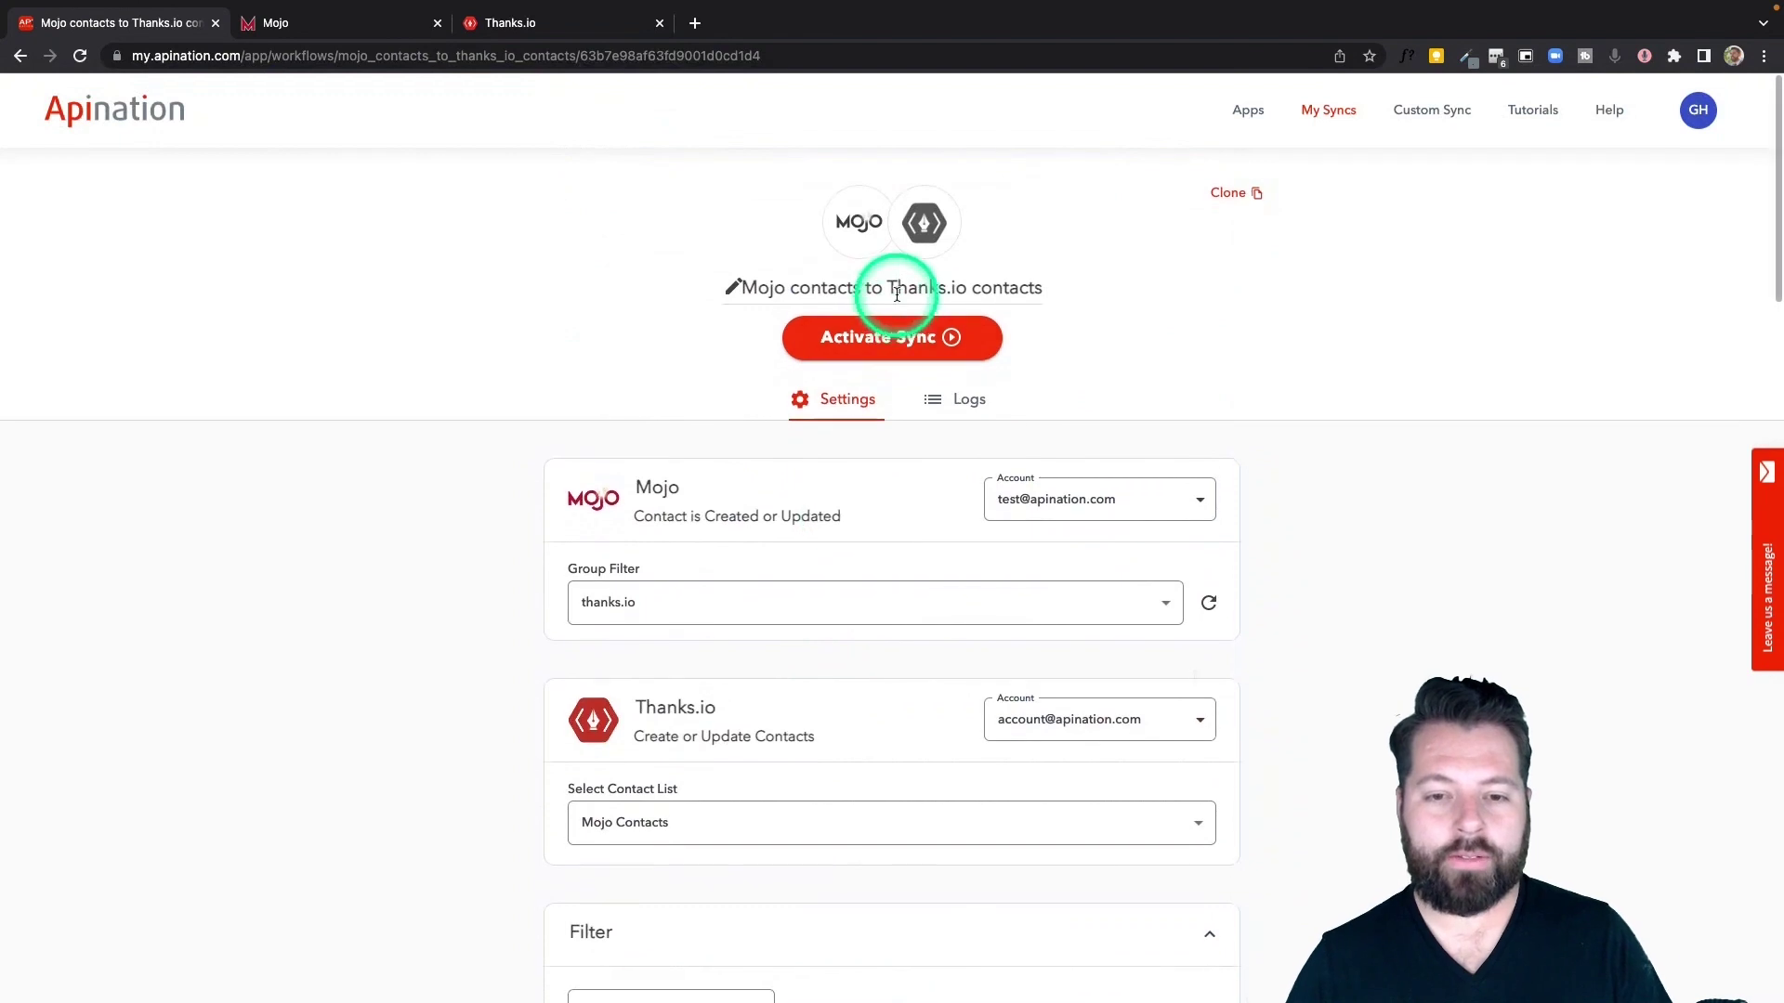
pyautogui.click(896, 327)
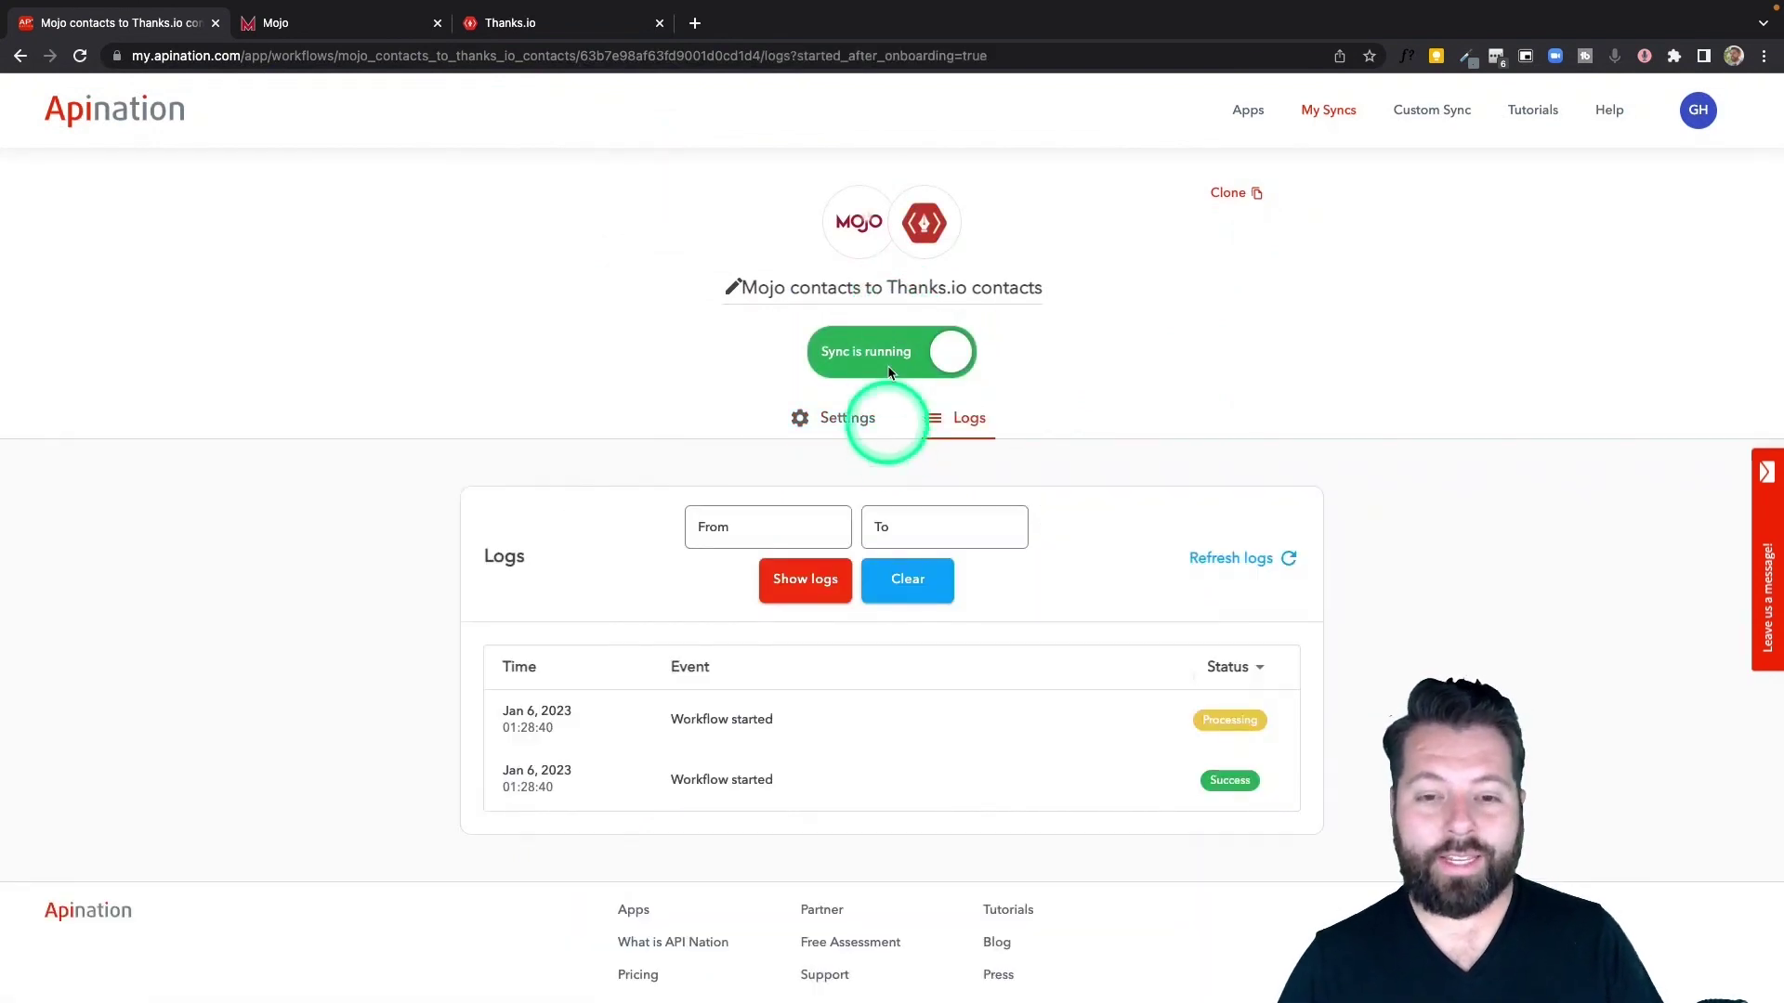
# Open a contact from the April 10th leads list and add the thanks.io group tag.
pyautogui.click(331, 30)
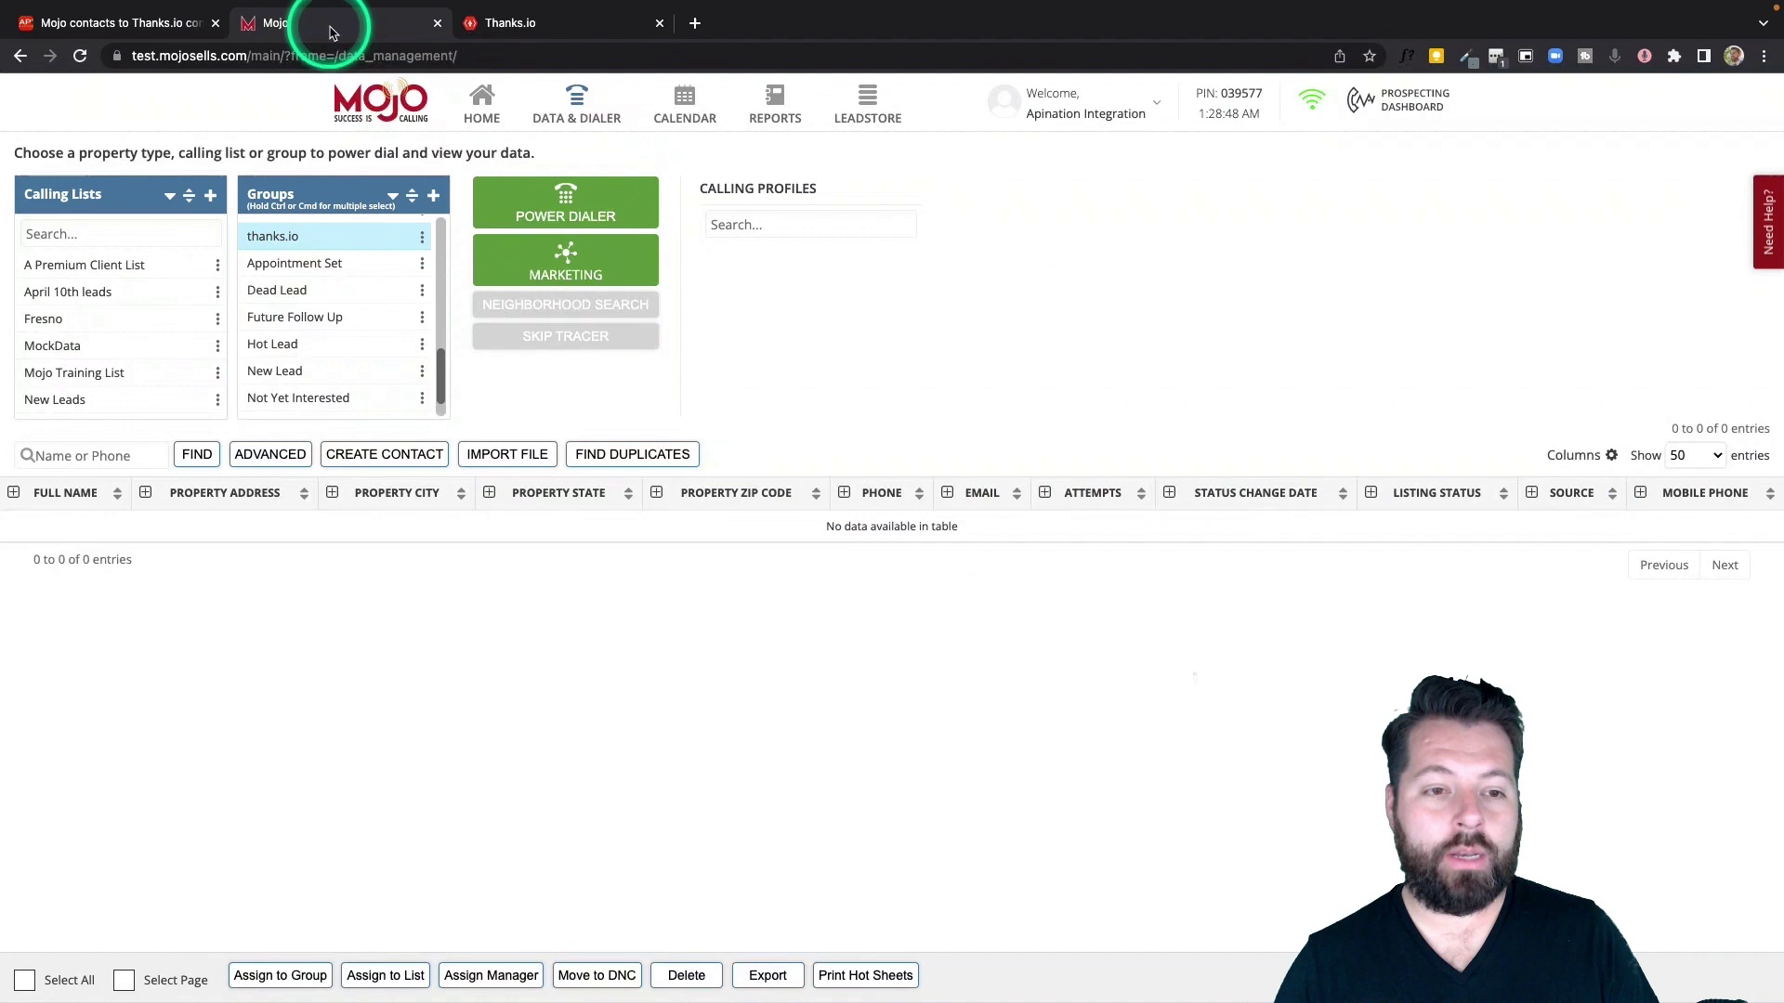
pyautogui.doubleClick(89, 293)
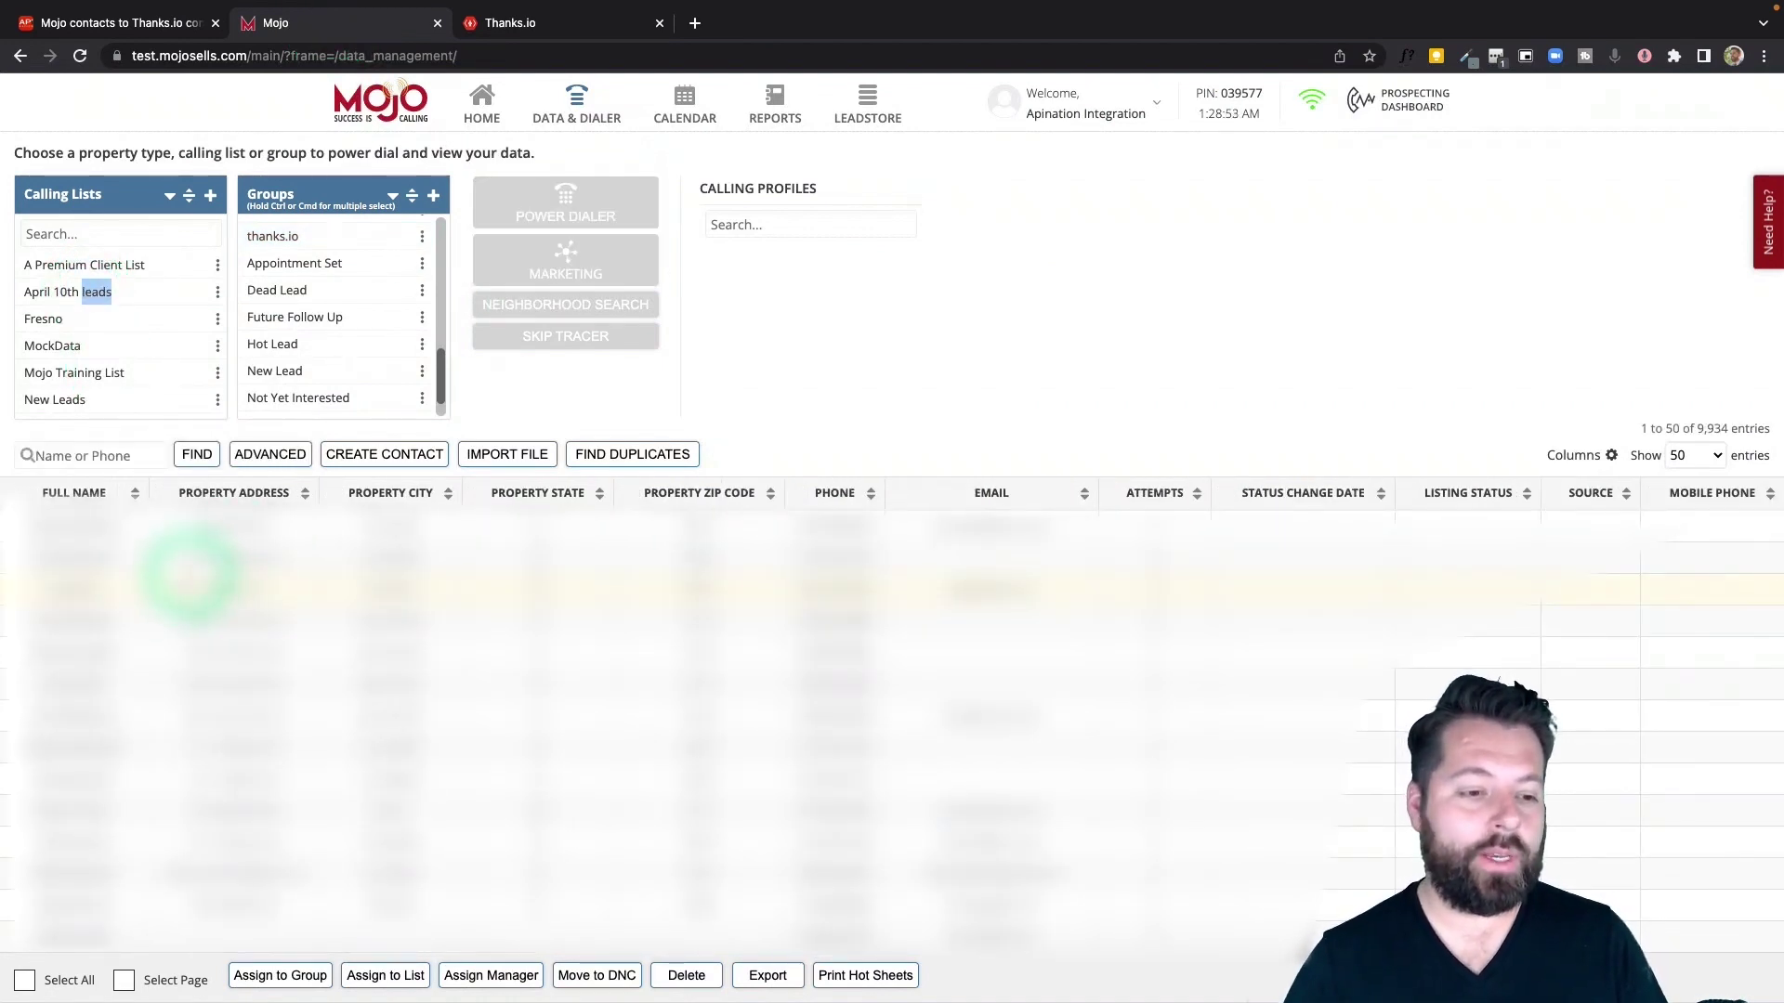
pyautogui.doubleClick(93, 591)
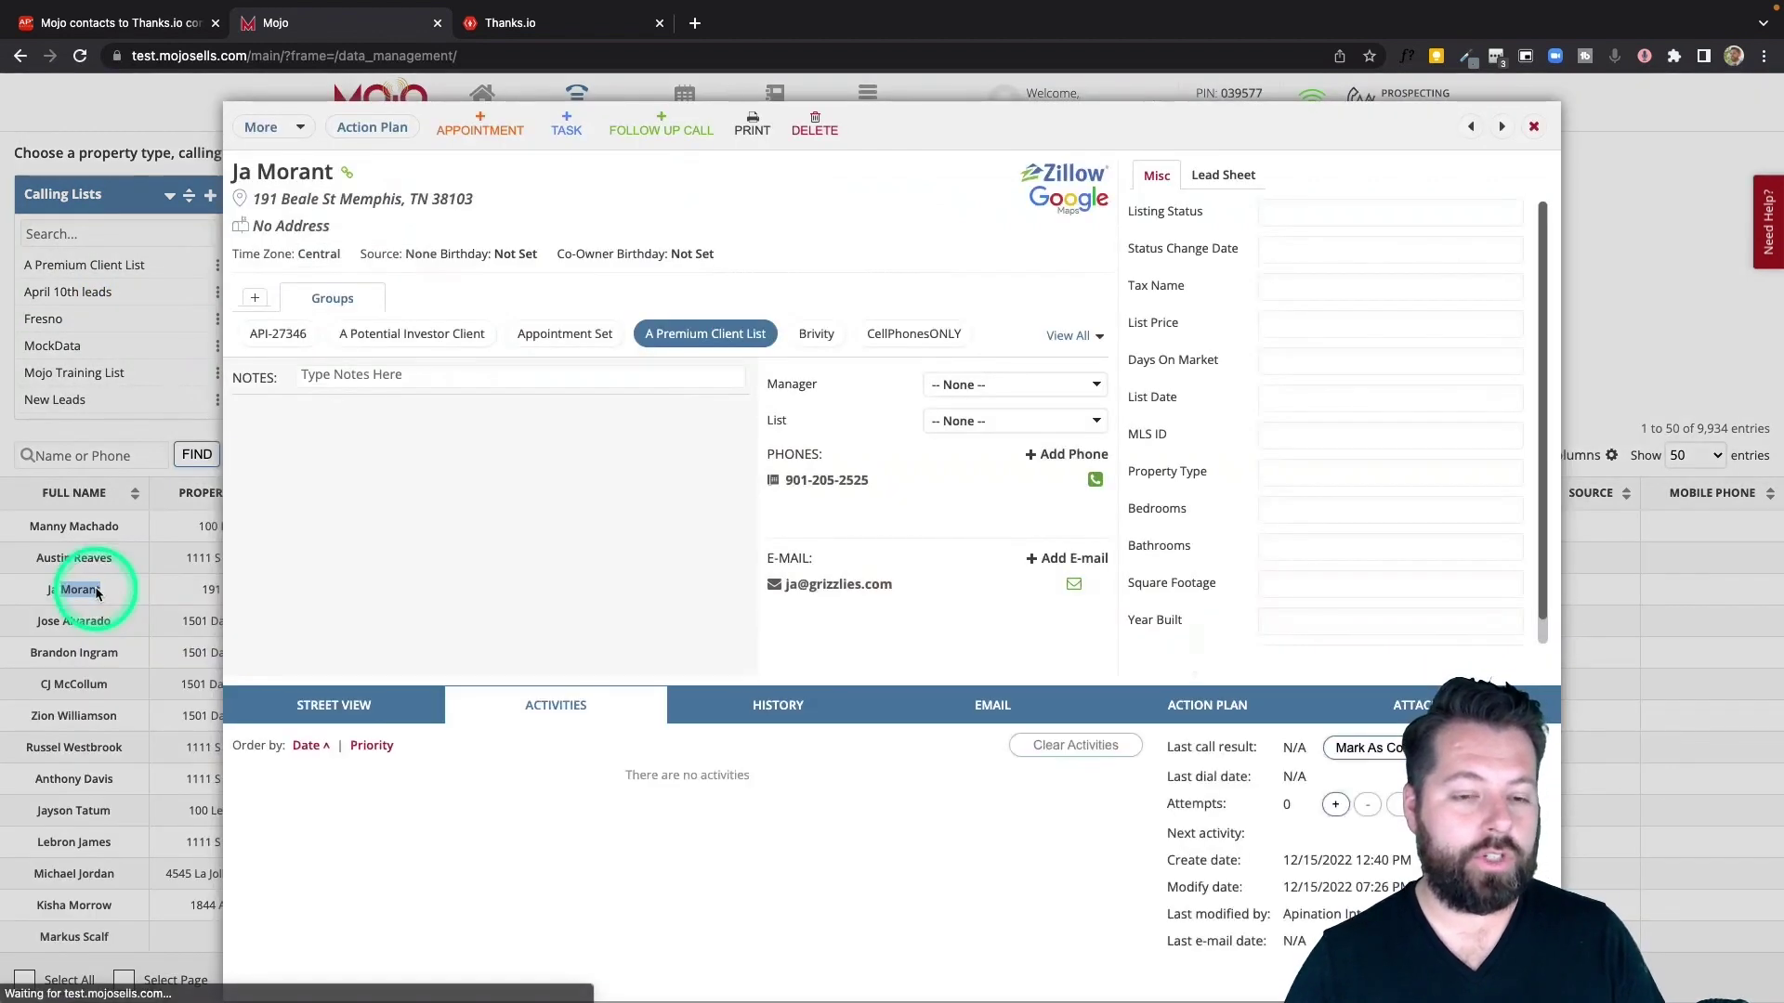
pyautogui.click(1084, 337)
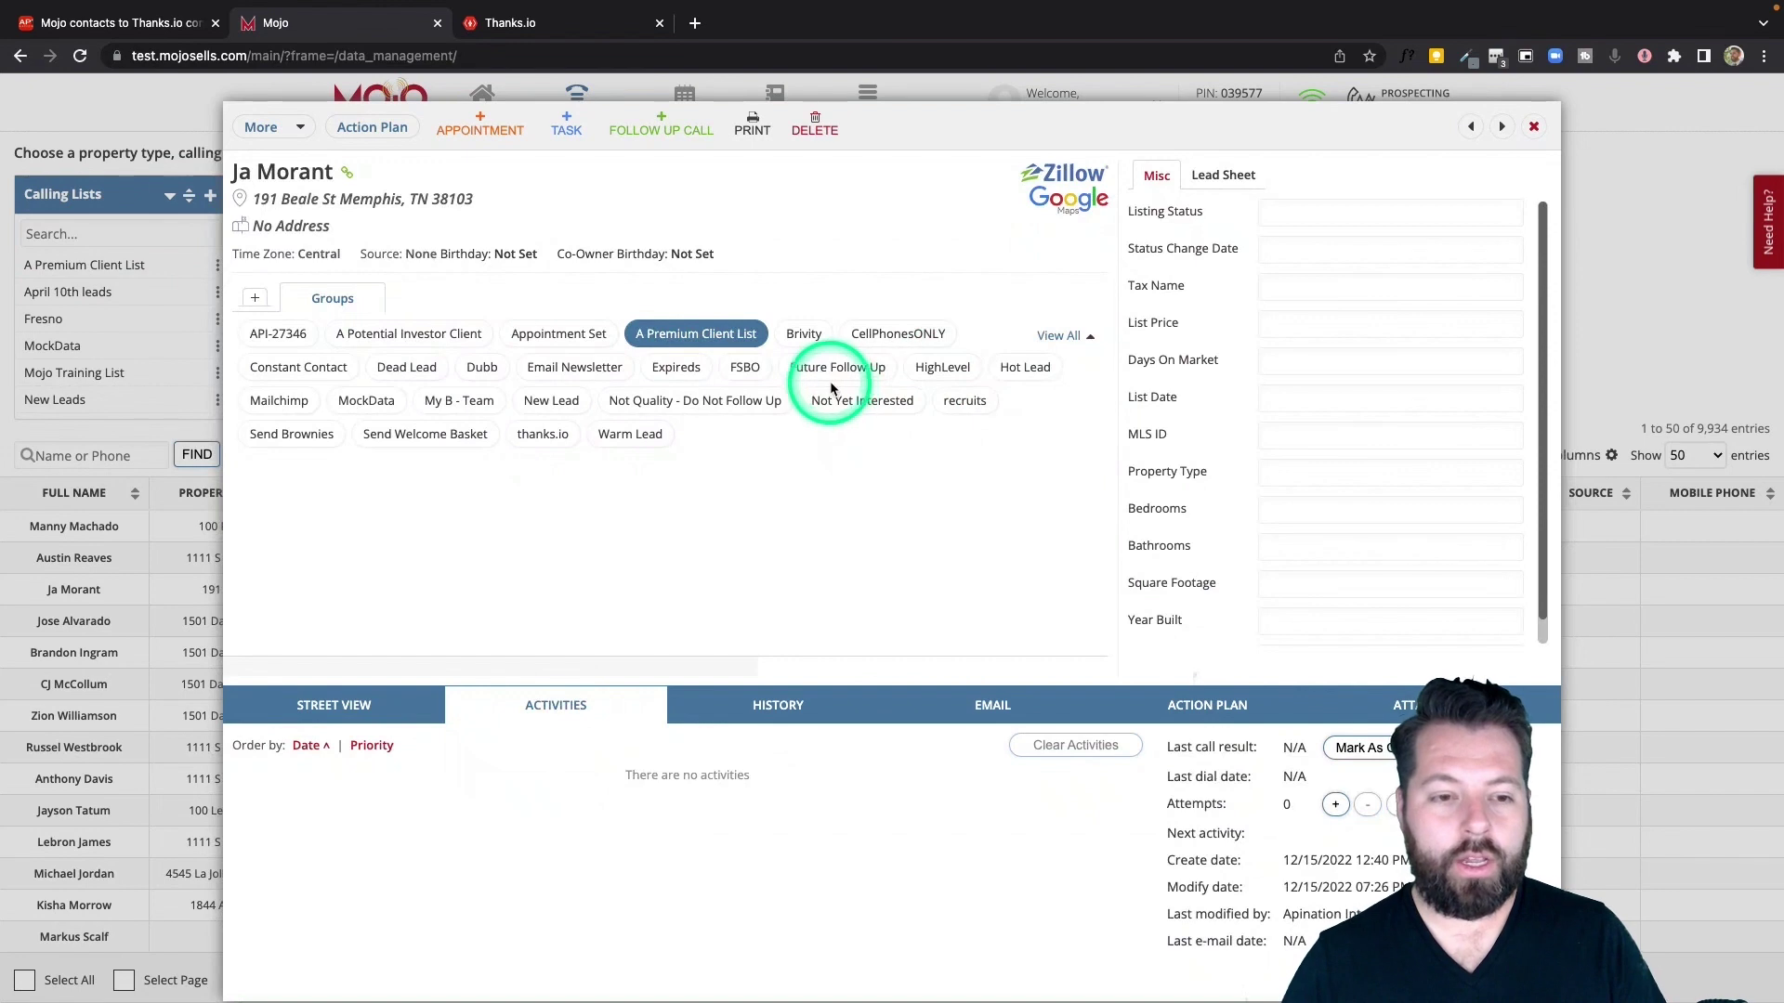
pyautogui.click(547, 436)
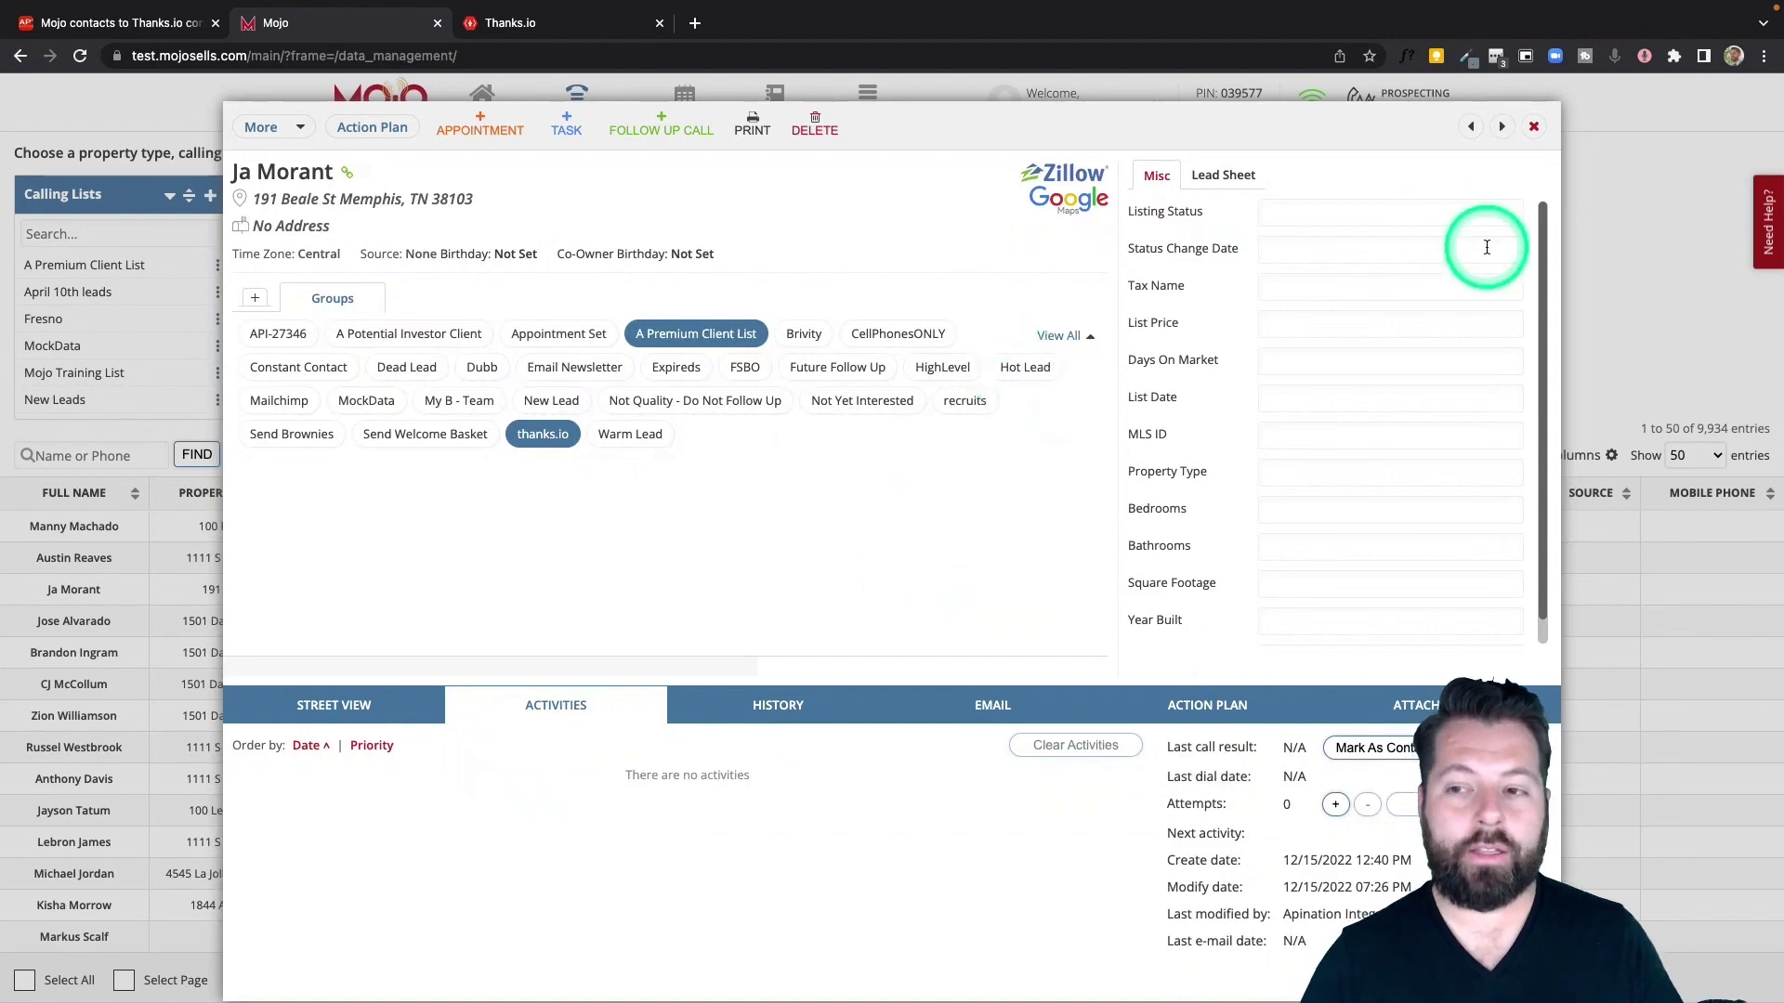
pyautogui.click(1535, 130)
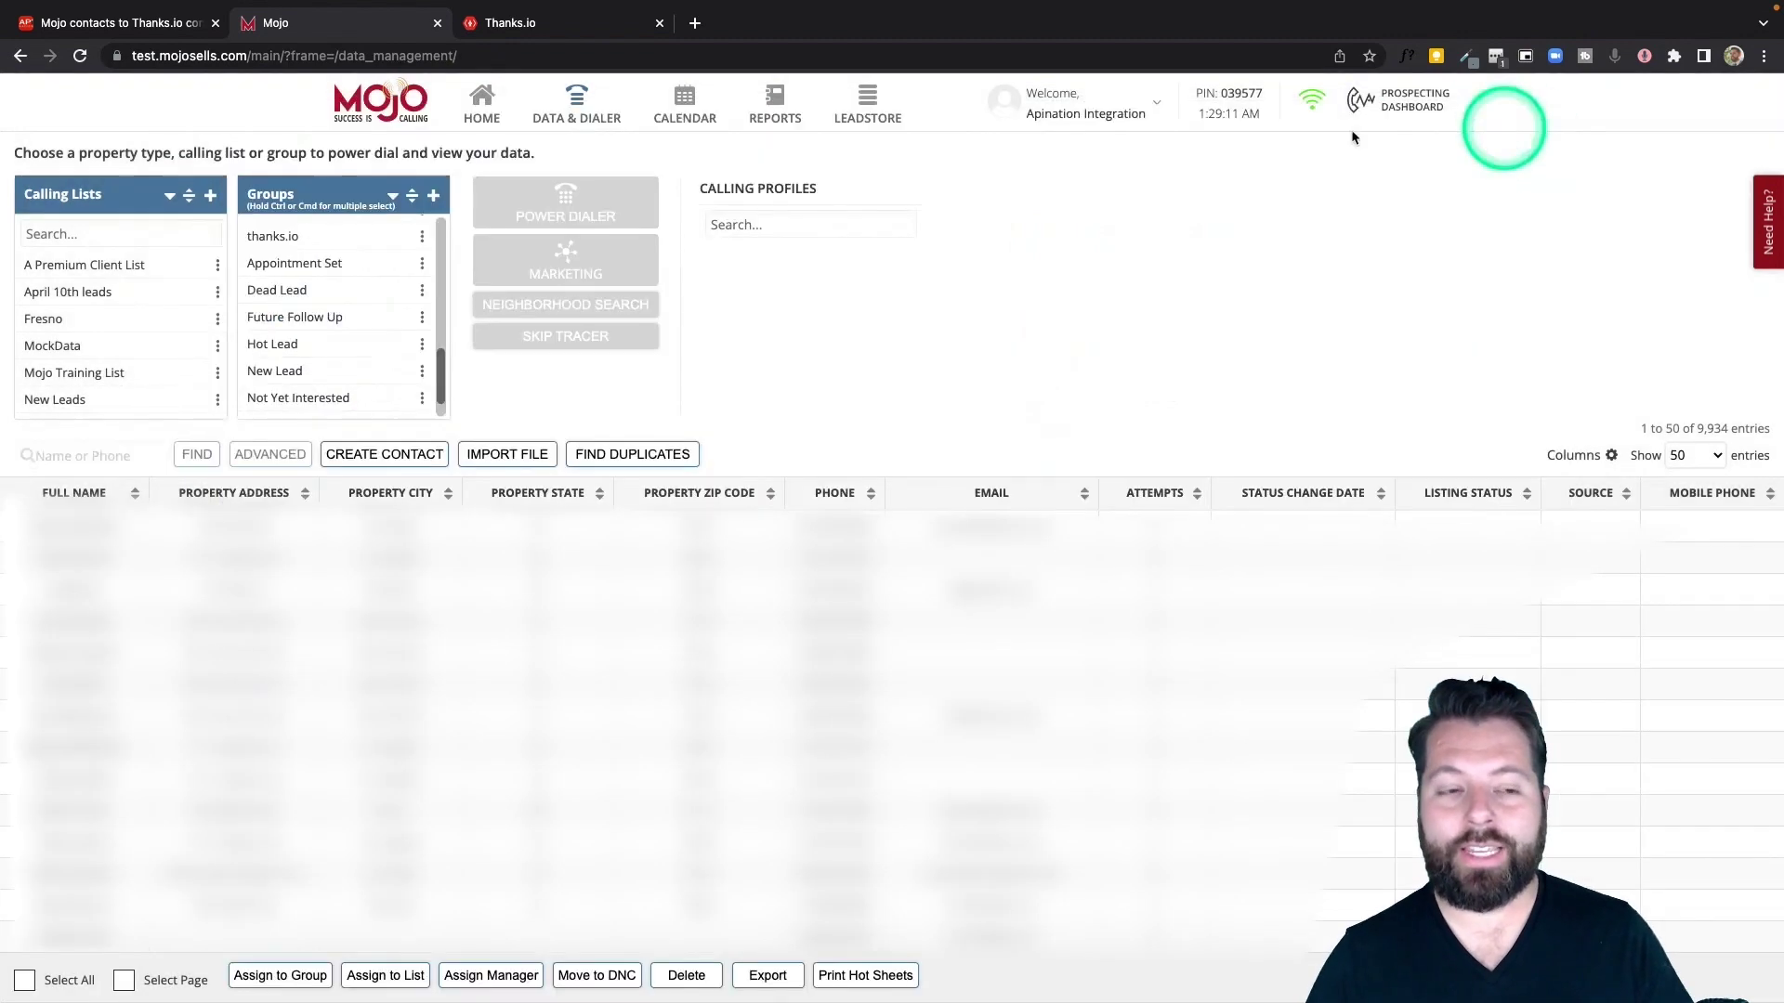
# Filter Mojo's contact table by the thanks.io group to confirm its single member.
pyautogui.click(331, 237)
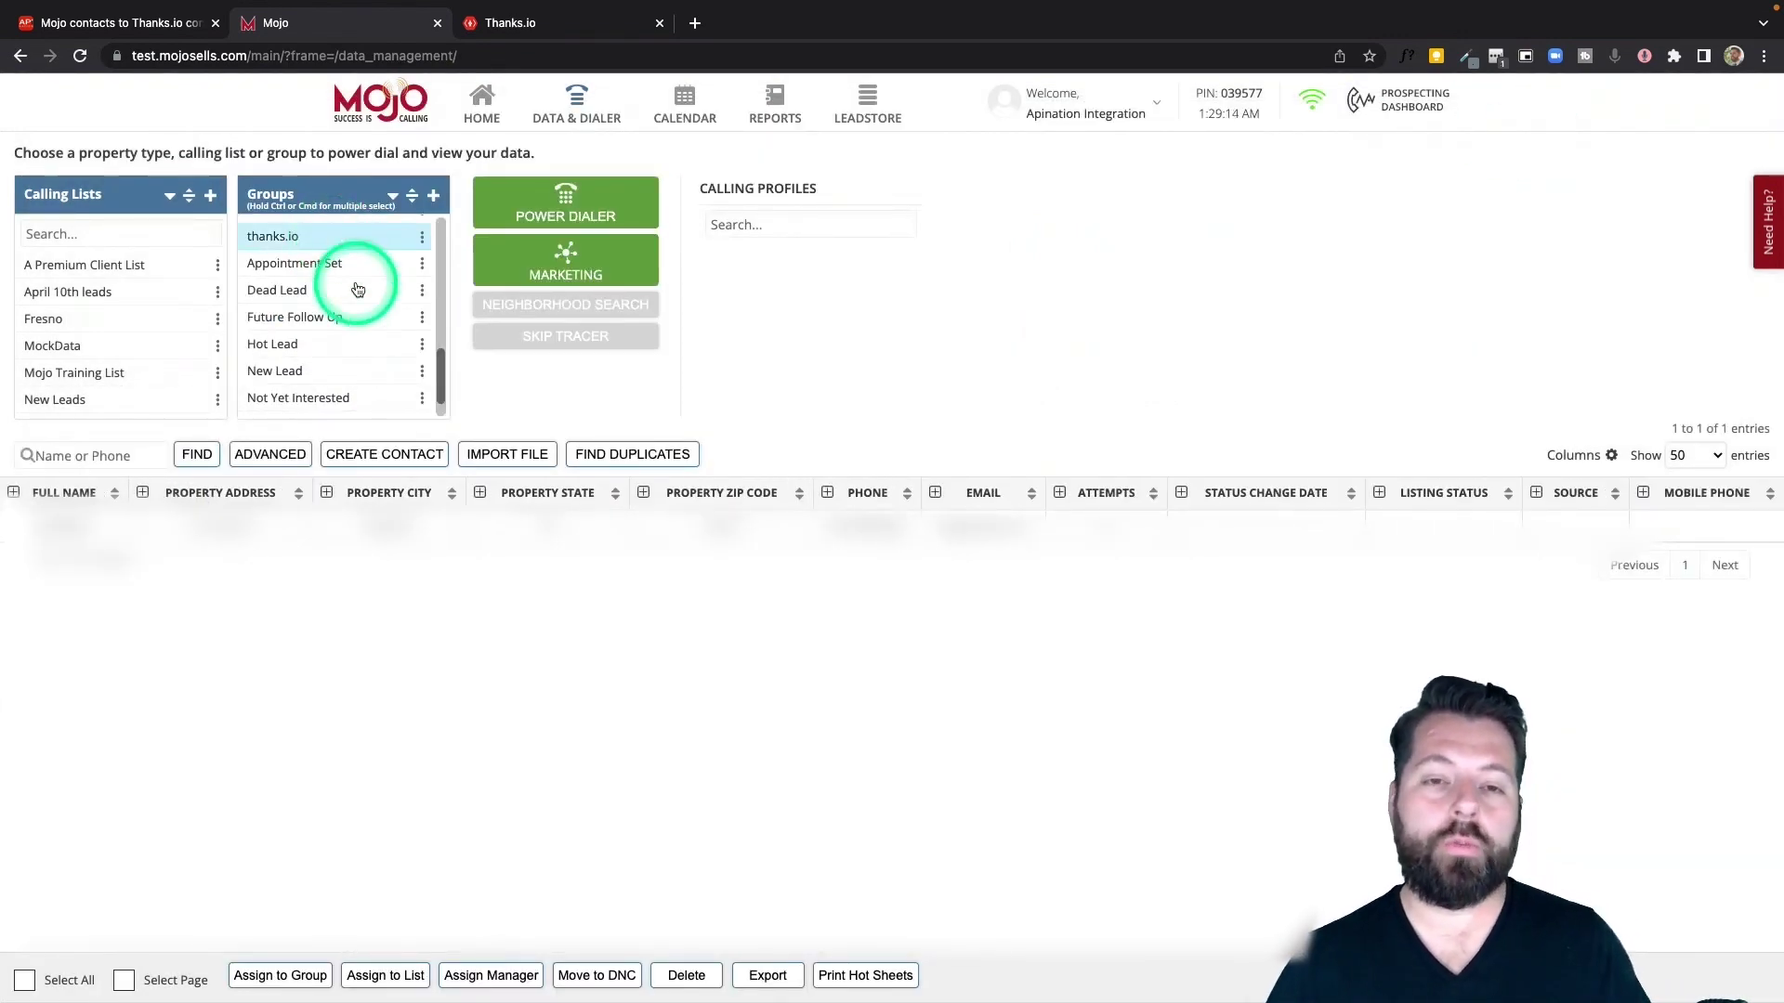